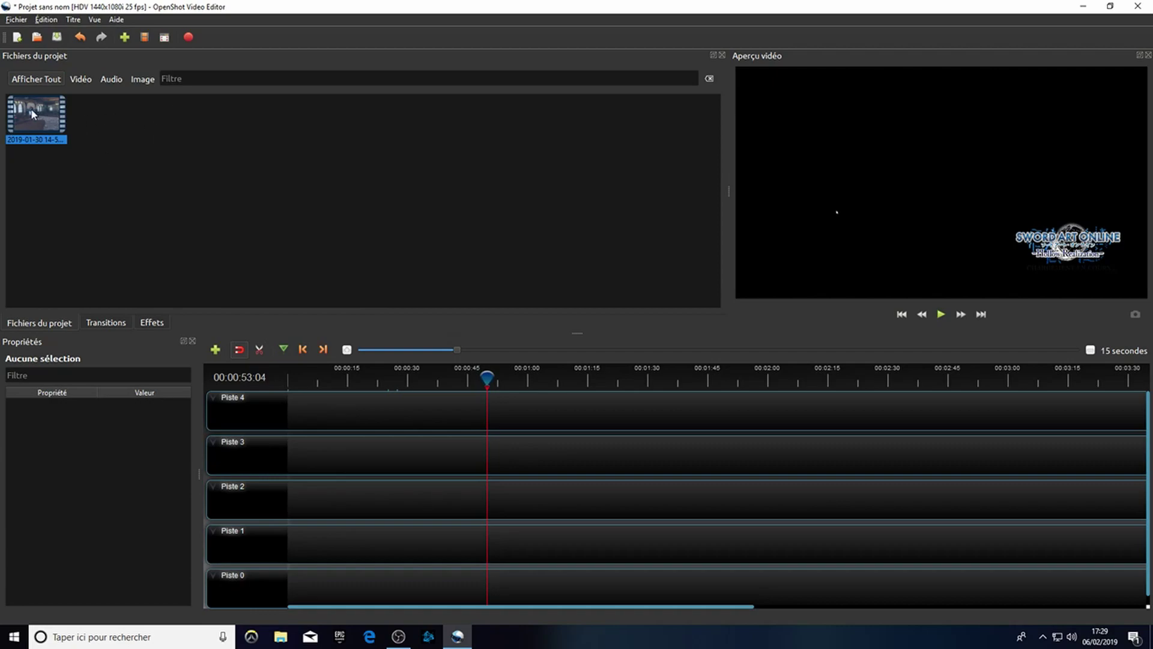
Step: Place video-_2_.mp4 at the very start of Piste 4 on the timeline
left_click(120, 127)
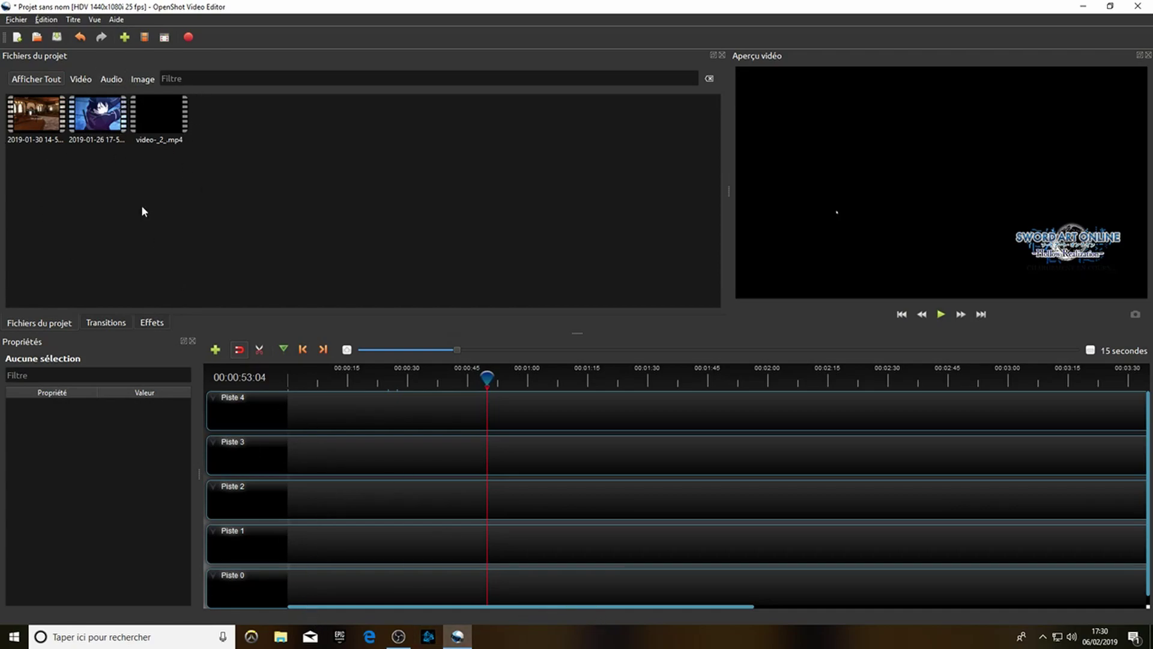
left_click(147, 117)
left_click_drag(146, 116, 269, 412)
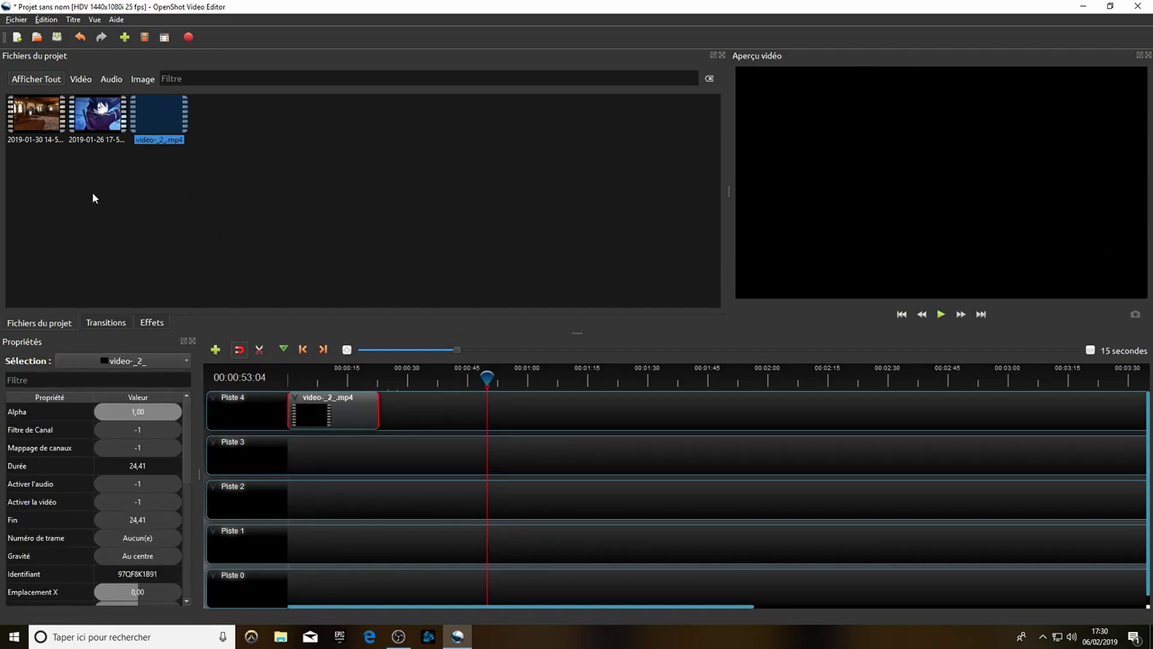
left_click(80, 129)
left_click(37, 127)
left_click_drag(27, 129, 374, 453)
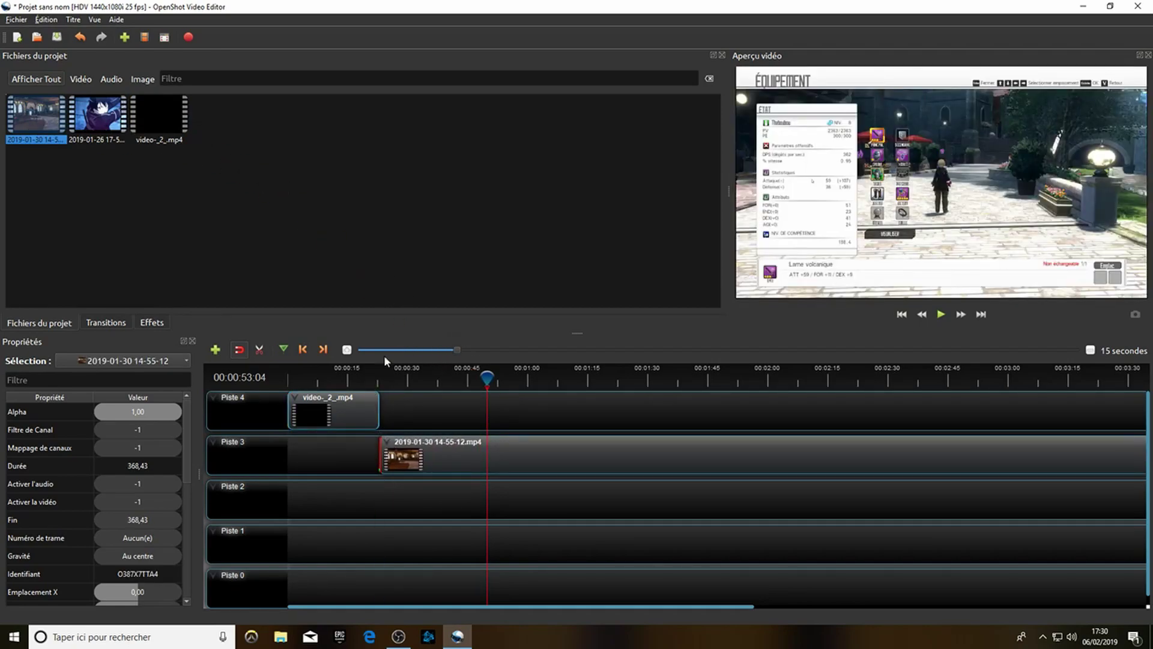
Step: Preview the timeline from about 11 seconds across the junction of the two clips, plus points further along the Piste 3 clip
left_click(329, 377)
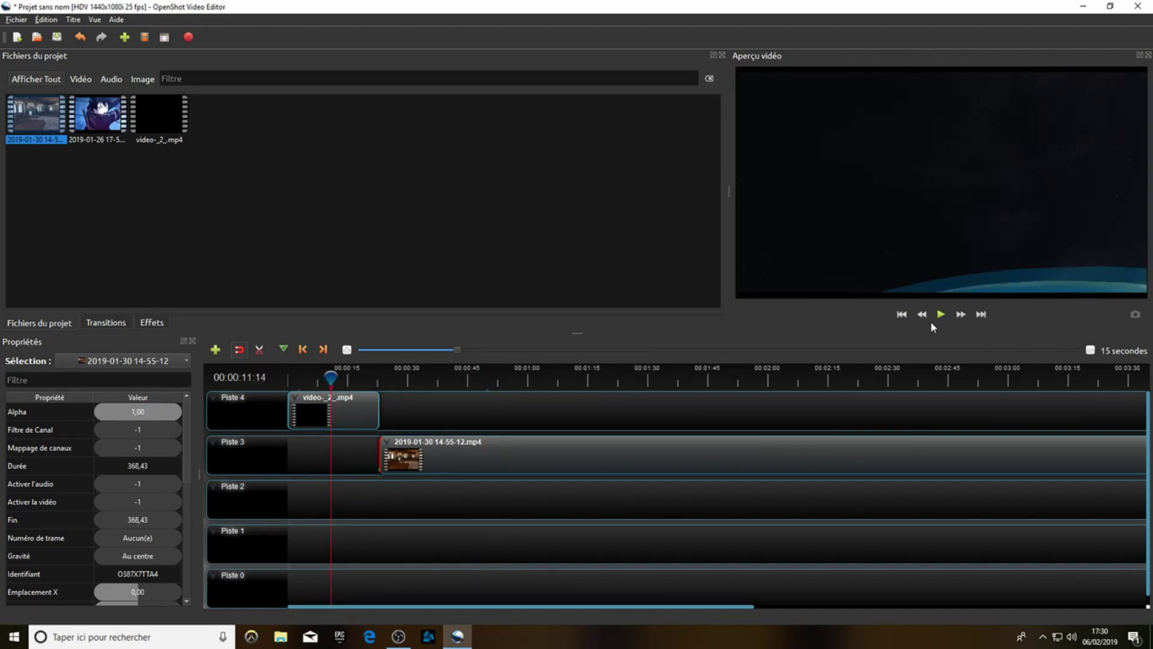
left_click(942, 315)
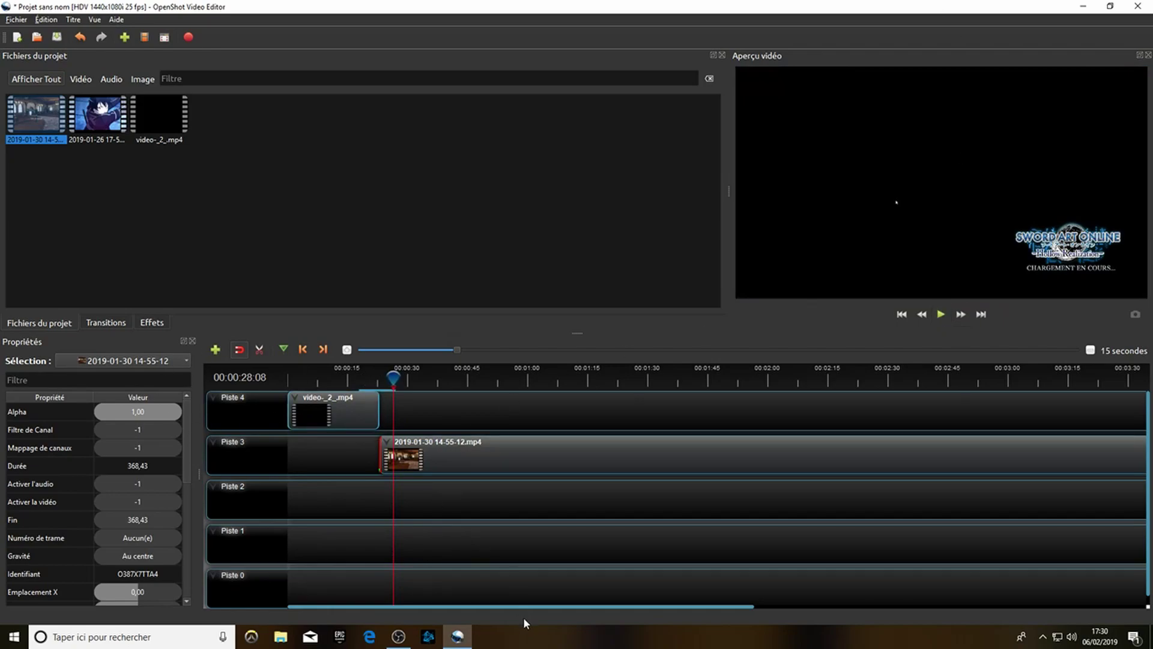
left_click_drag(507, 607, 509, 605)
left_click(589, 375)
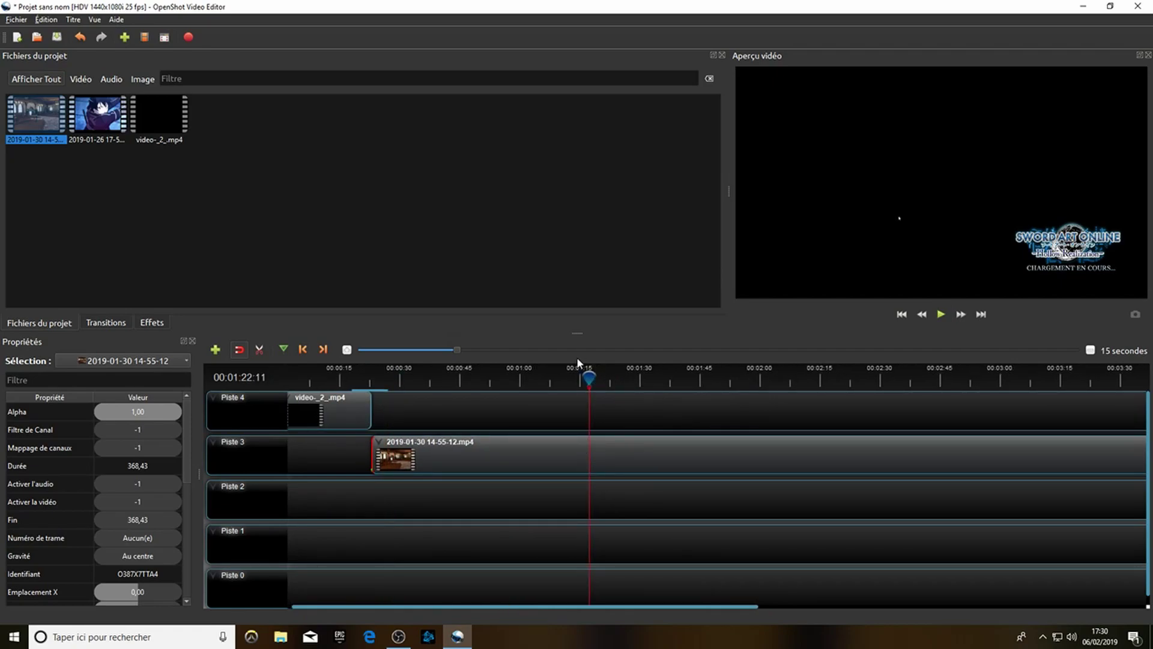
left_click(938, 314)
left_click(940, 314)
left_click(928, 379)
left_click(944, 318)
left_click(943, 317)
Step: Cut the Piste 3 clip at 00:01:22:11 and again about 50 seconds further on
left_click(590, 381)
left_click(257, 352)
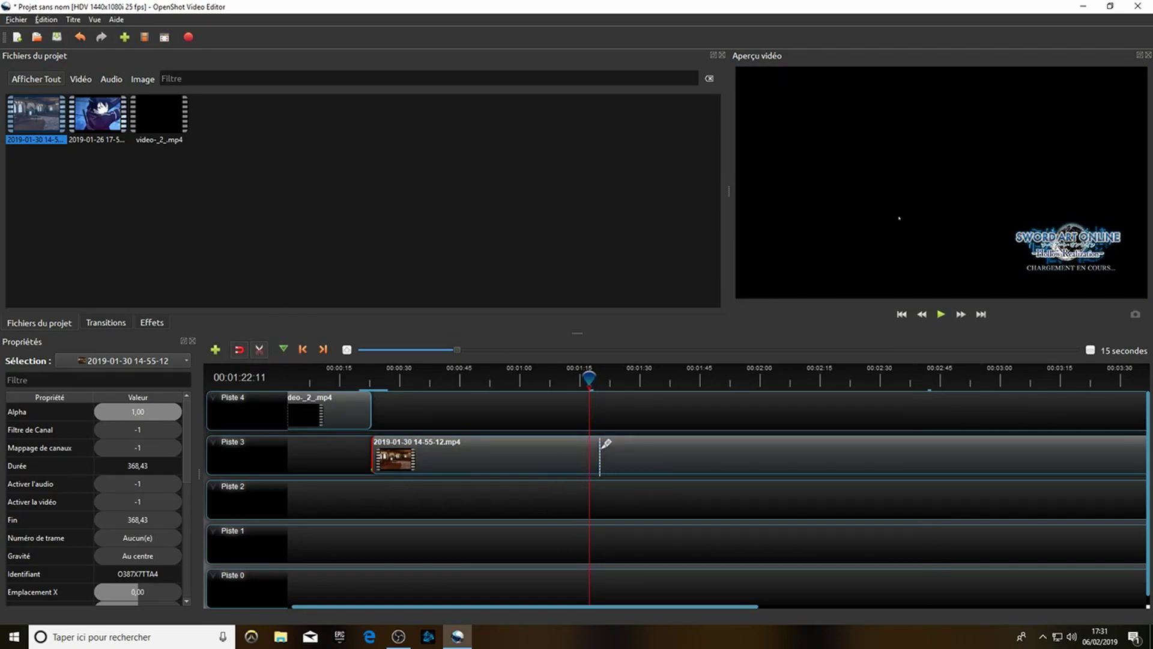
left_click(589, 462)
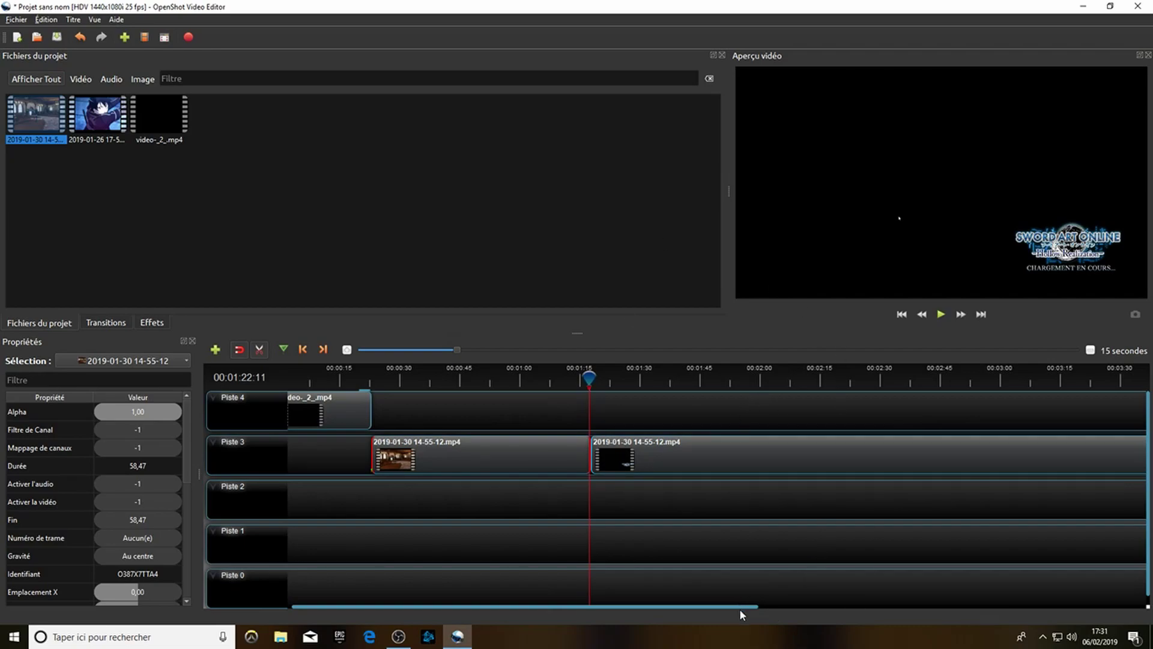
left_click_drag(755, 607, 774, 606)
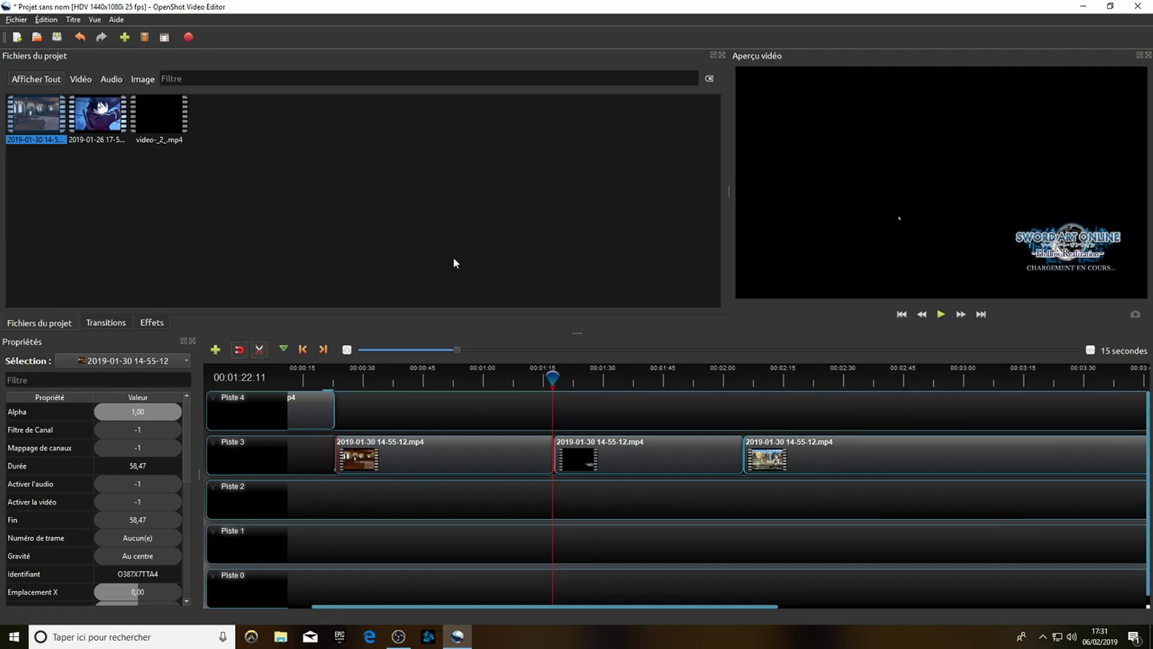
Step: Delete the middle segment between the two cuts on Piste 3
left_click(259, 355)
left_click(624, 452)
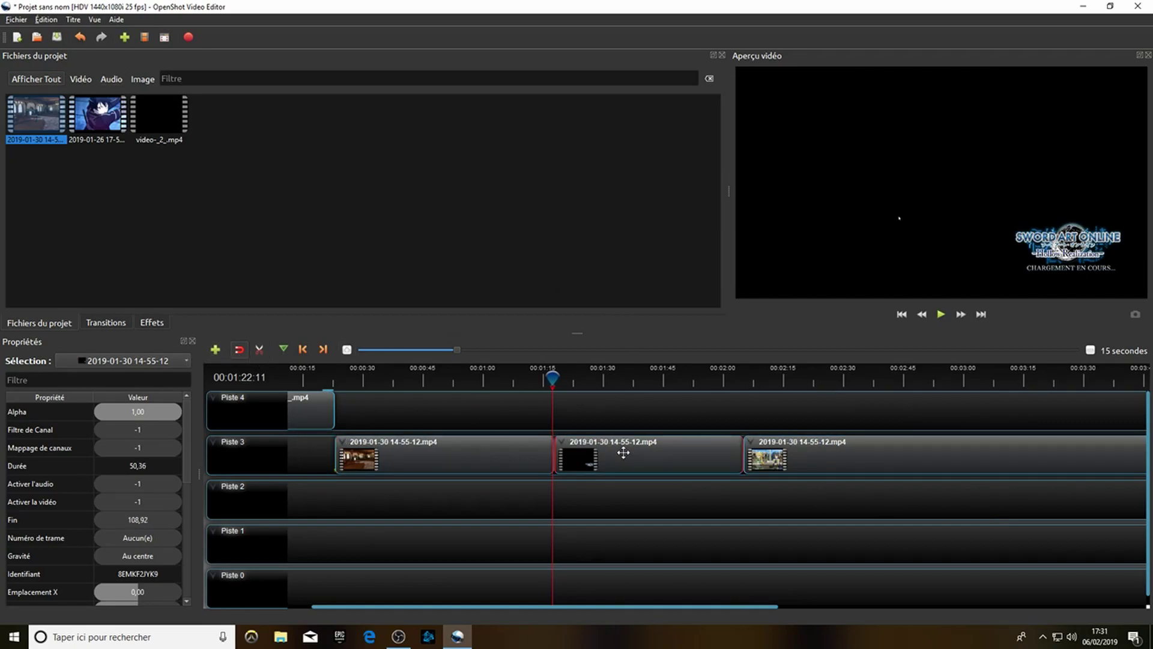
key("Delete")
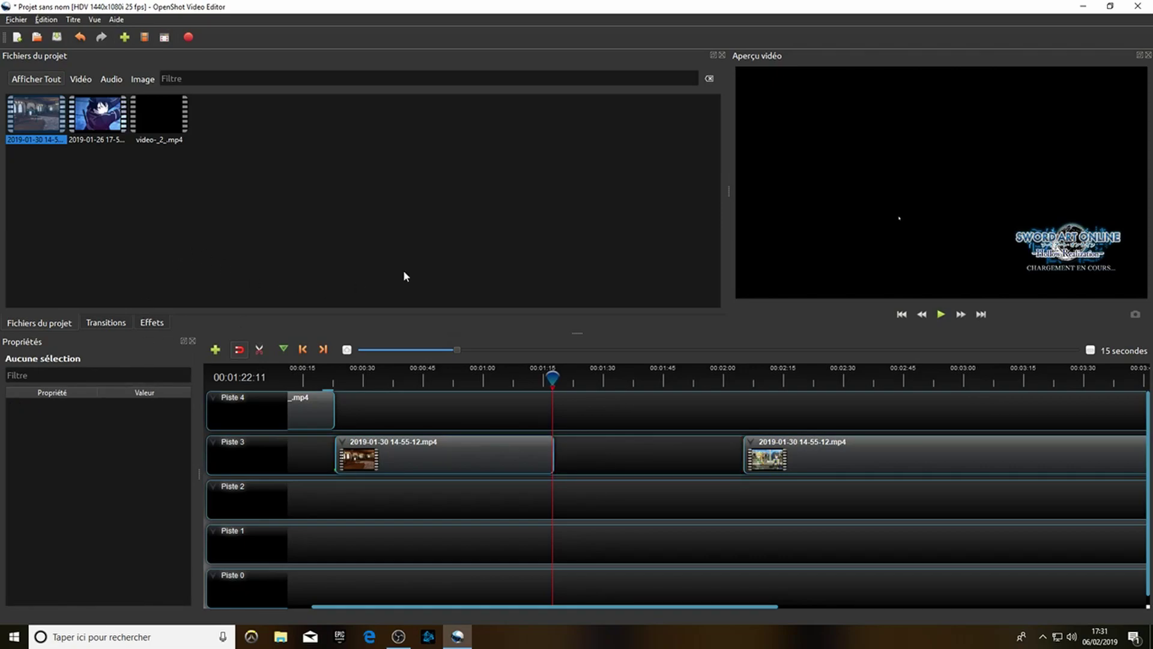
Step: Insert the 2019-01-26 clip after the first Piste 3 segment and move the remaining segment directly against its end
left_click_drag(77, 116, 567, 452)
left_click_drag(821, 444, 645, 452)
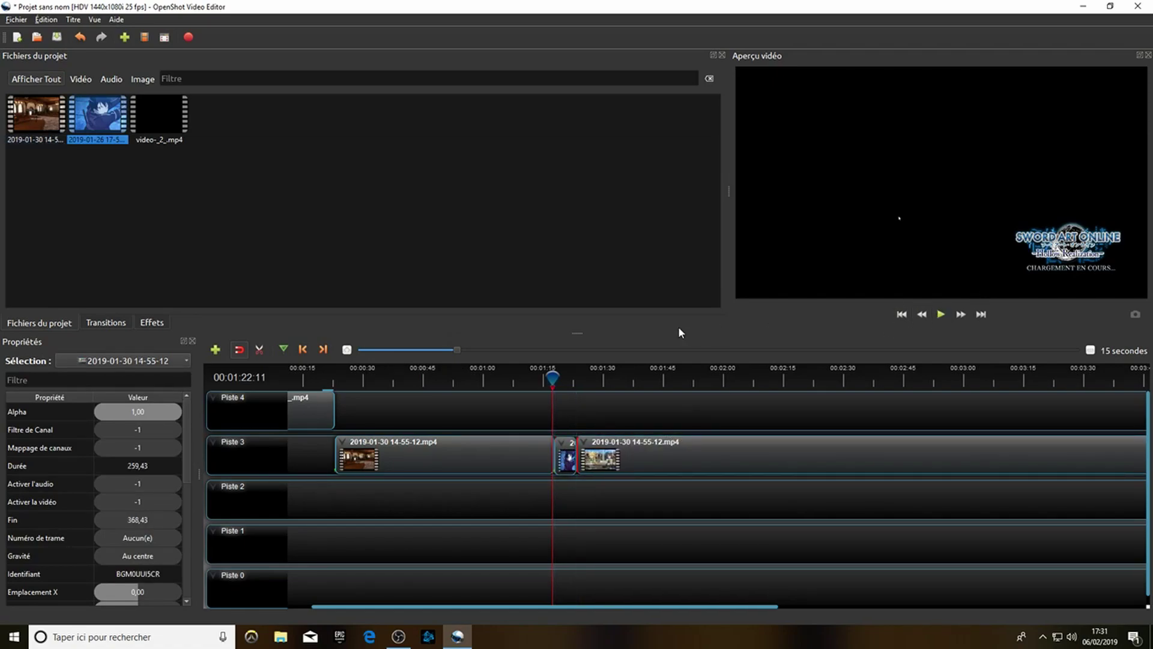
Step: Play the timeline from 00:01:19:14 to check the transitions into and out of the inserted clip
left_click(543, 378)
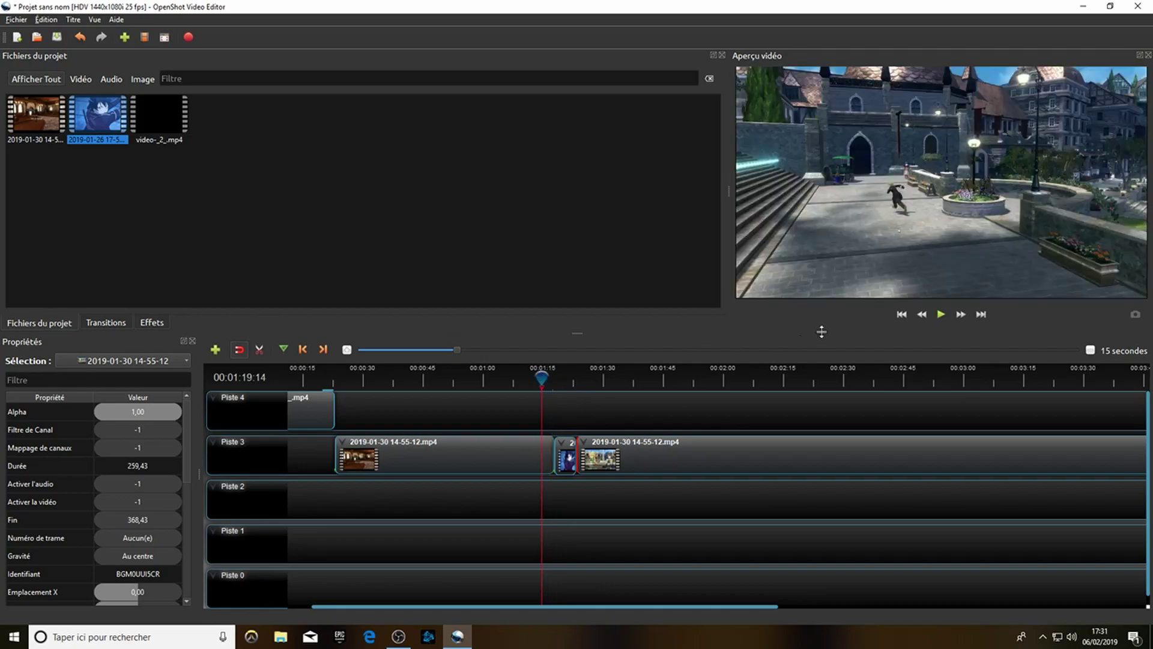
left_click(939, 318)
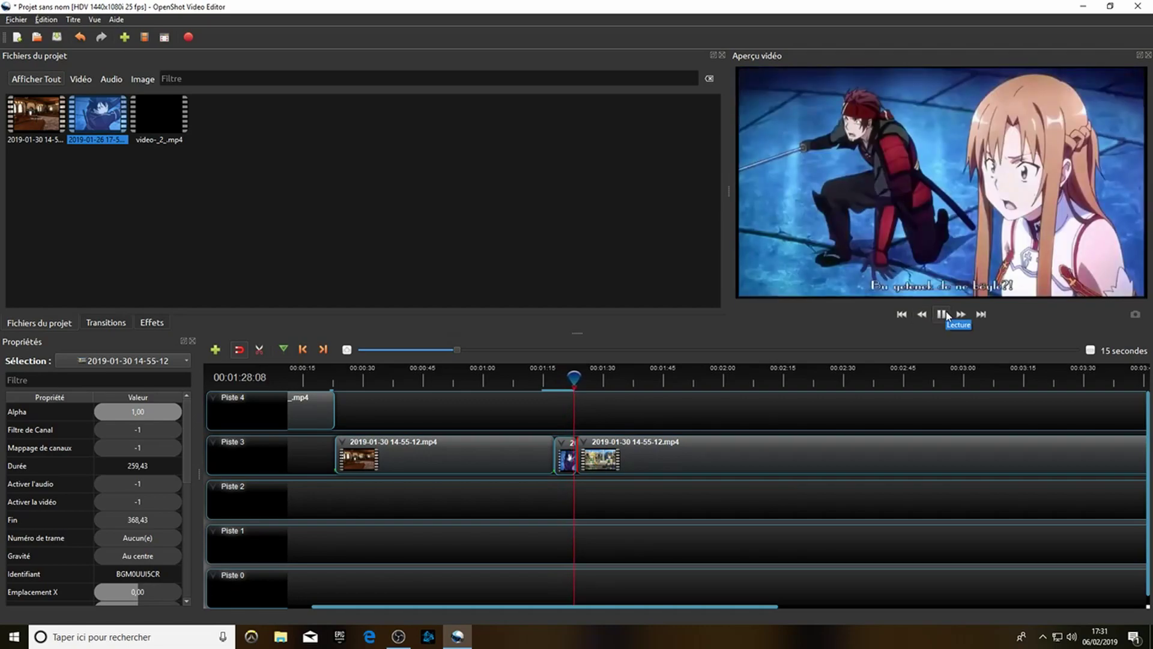
left_click(942, 314)
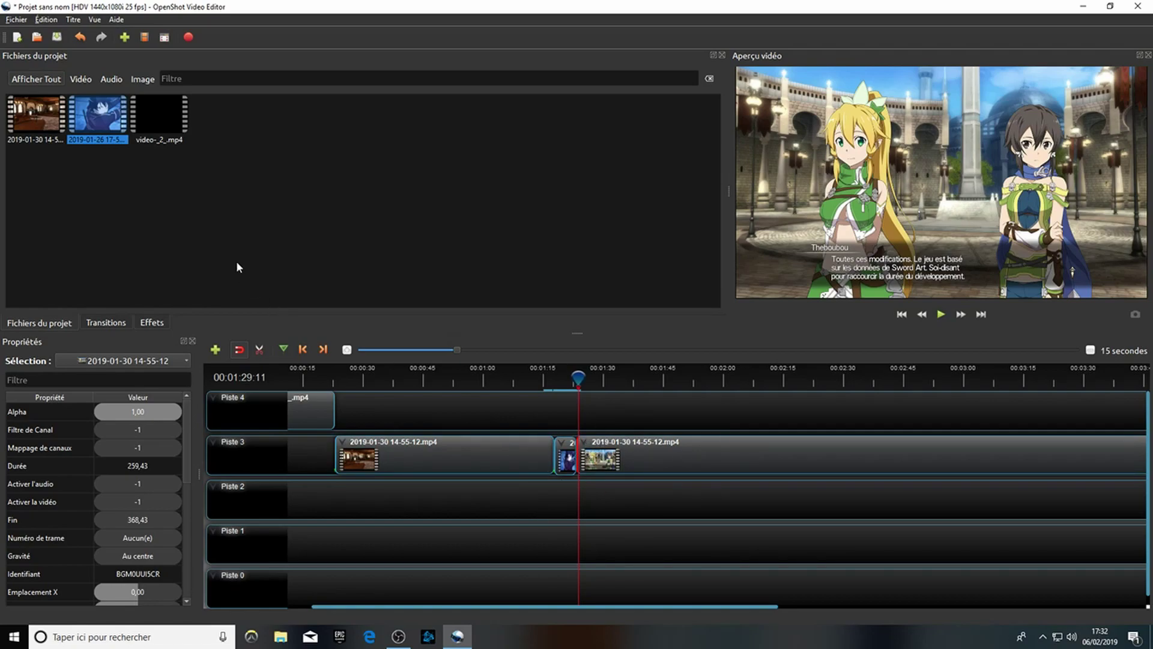
Step: Import an image and March_On.mp3 into the project, and place the image on Piste 4 above the last segment
left_click(202, 172)
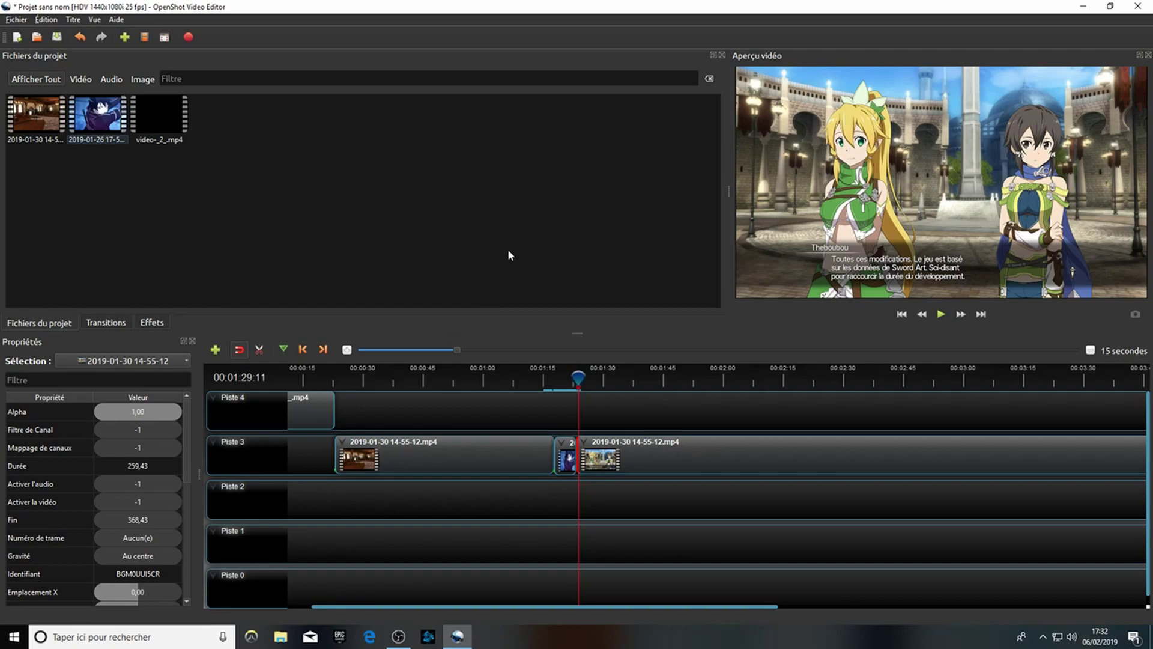
left_click(892, 278)
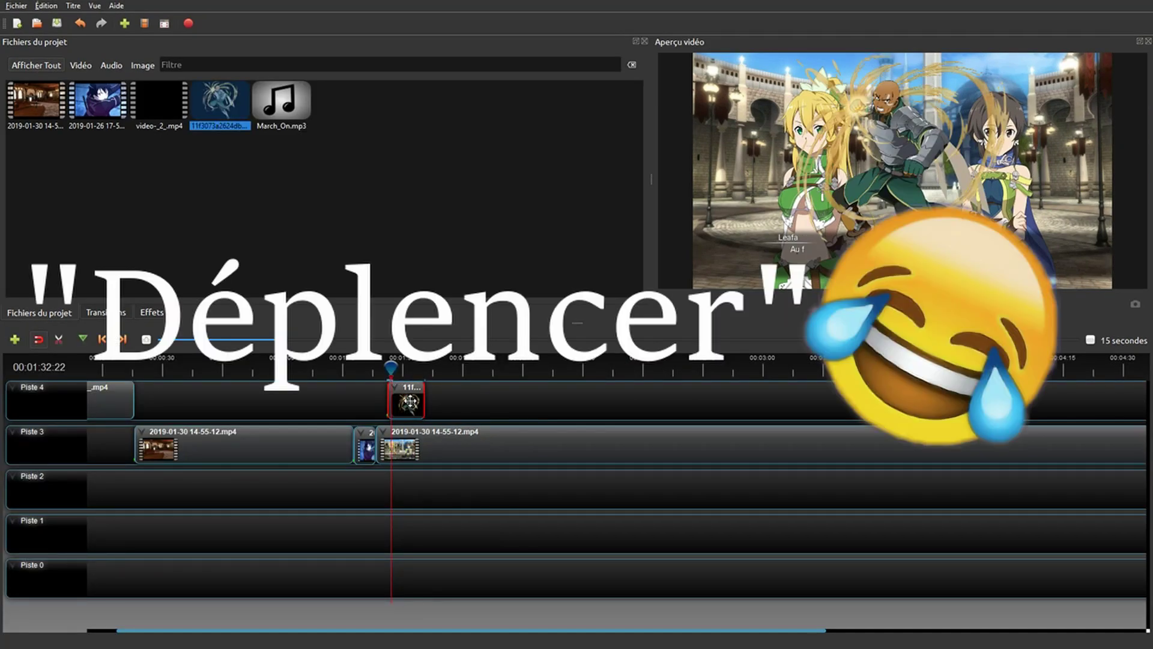
Step: Scale the image clip on Piste 4 to one quarter and lay it out in the frame's top-right corner
right_click(409, 402)
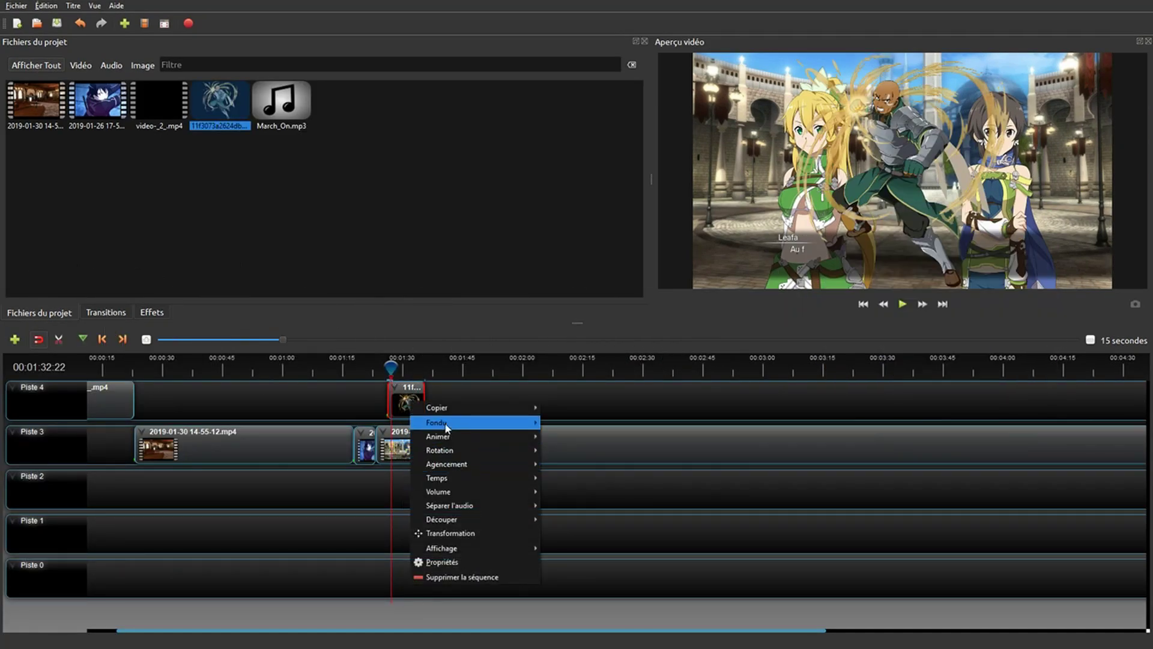
mouse_move(453, 456)
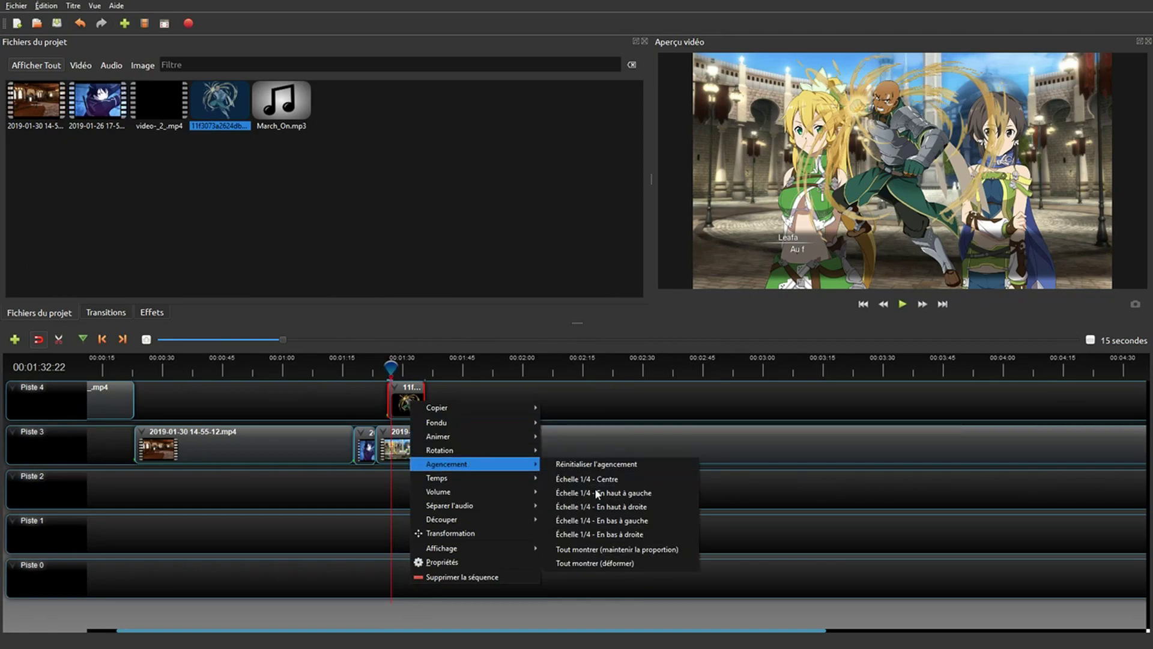
left_click(600, 507)
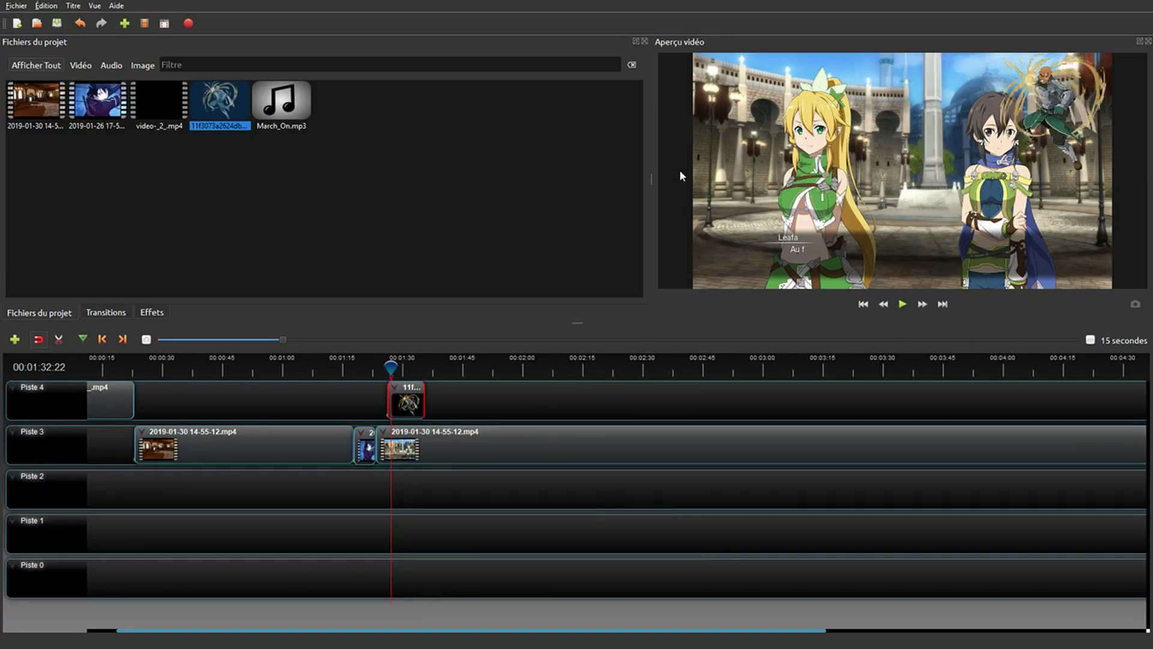
Step: Rotate the image clip on Piste 4 by 90 degrees to the right
right_click(414, 399)
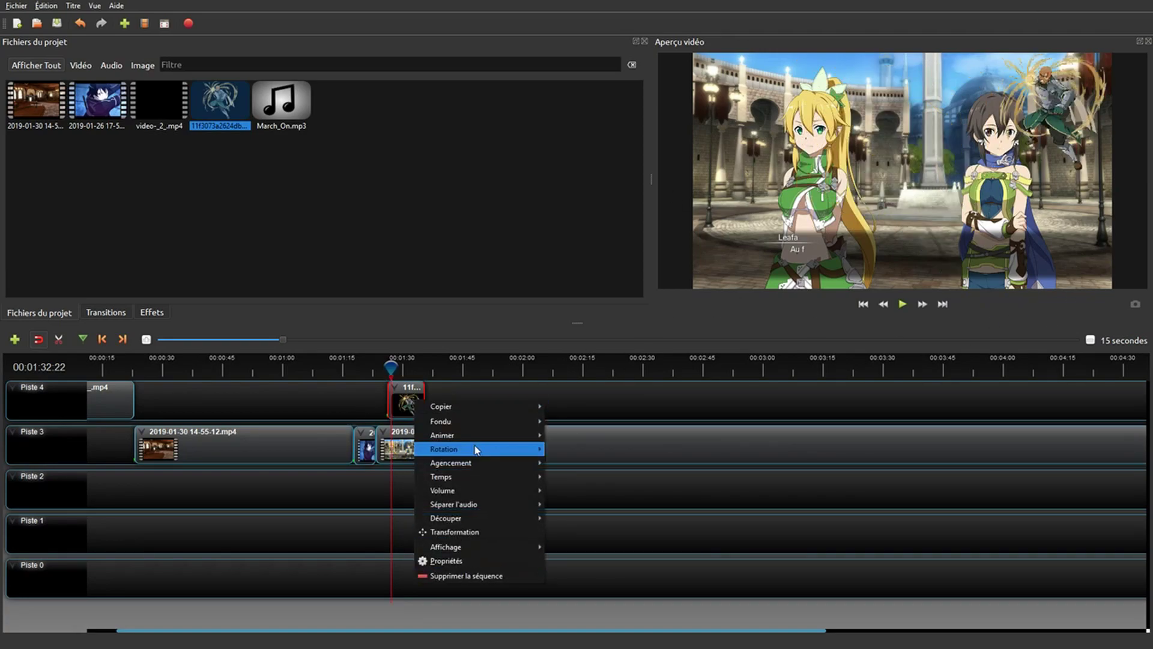
left_click(564, 406)
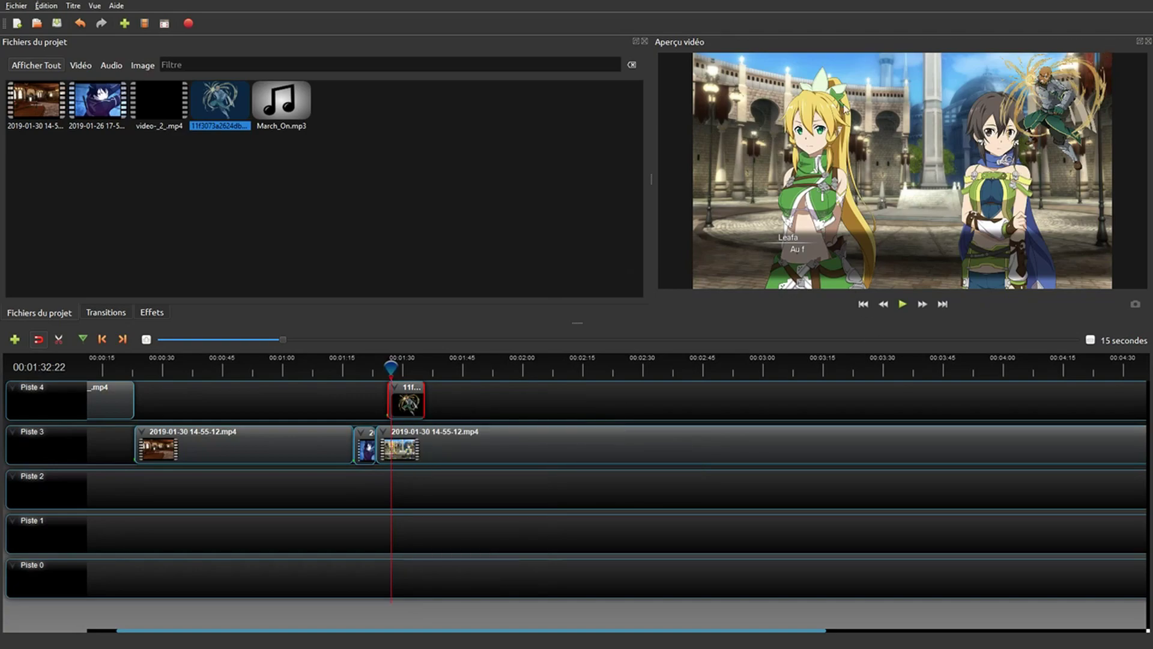
right_click(407, 393)
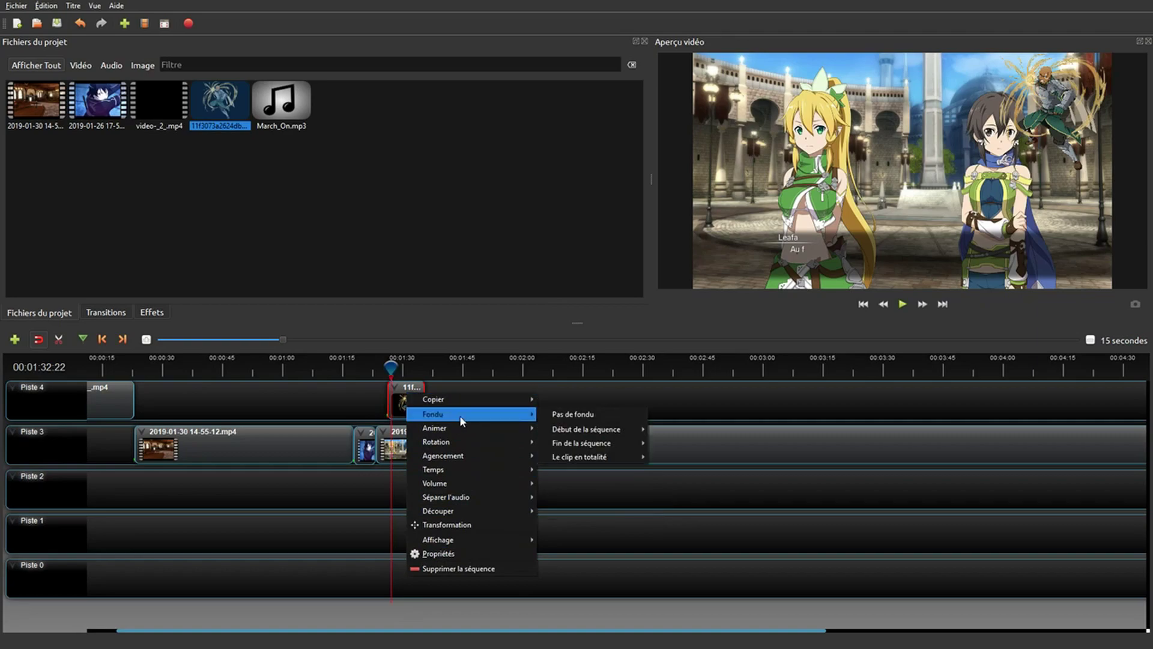
mouse_move(479, 439)
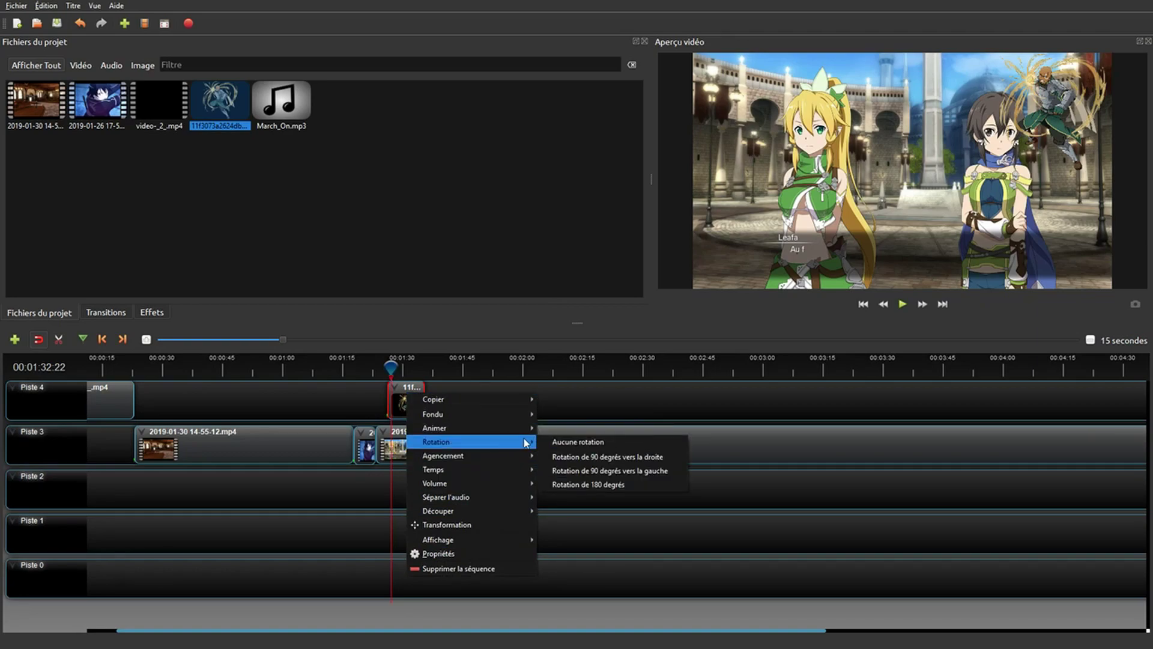
left_click(572, 452)
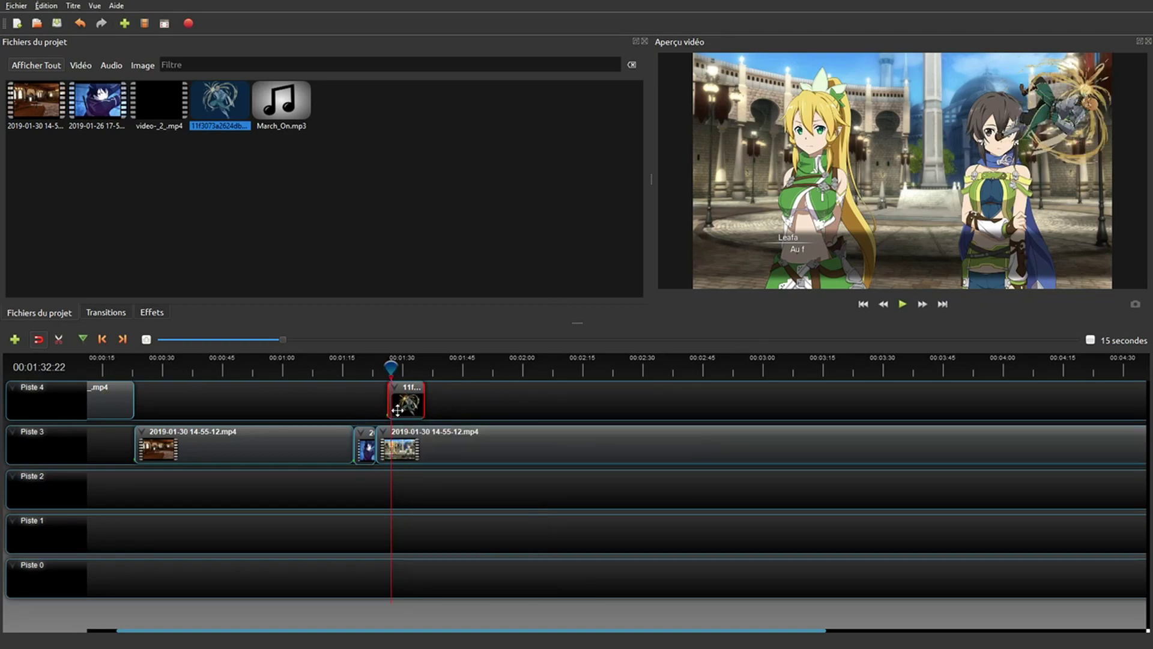
Step: Play the timeline from shortly before the image clip until the rotated image appears in the preview
left_click(365, 367)
left_click(902, 304)
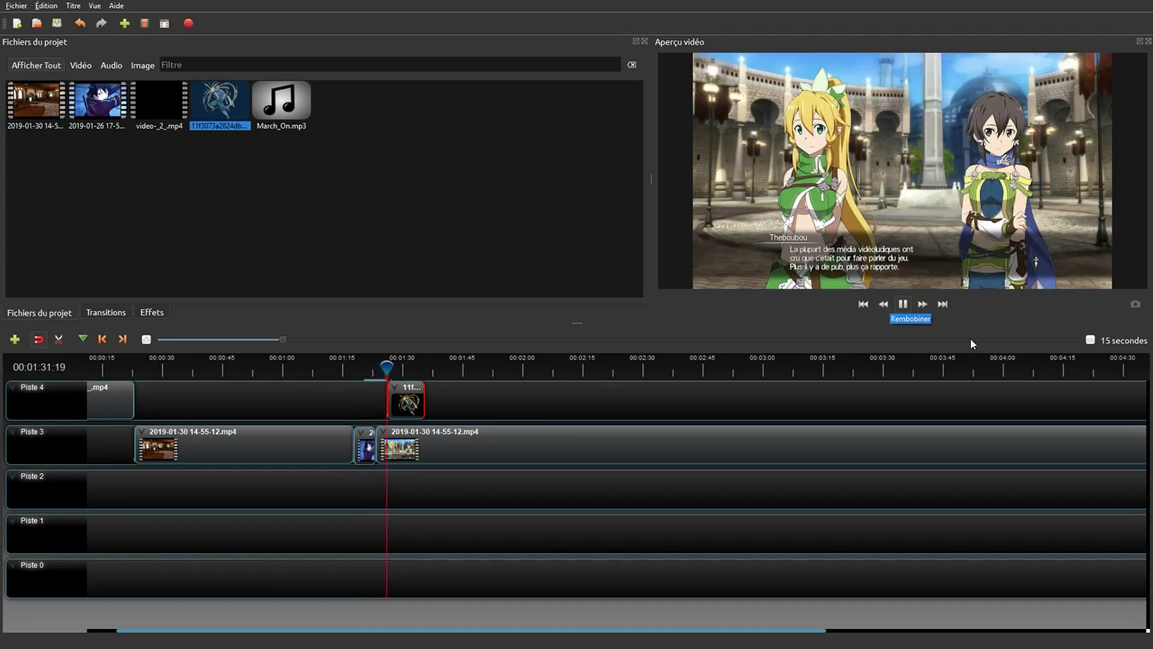
left_click(903, 304)
Step: Remove the rotation from the image clip on Piste 4
right_click(402, 399)
mouse_move(425, 406)
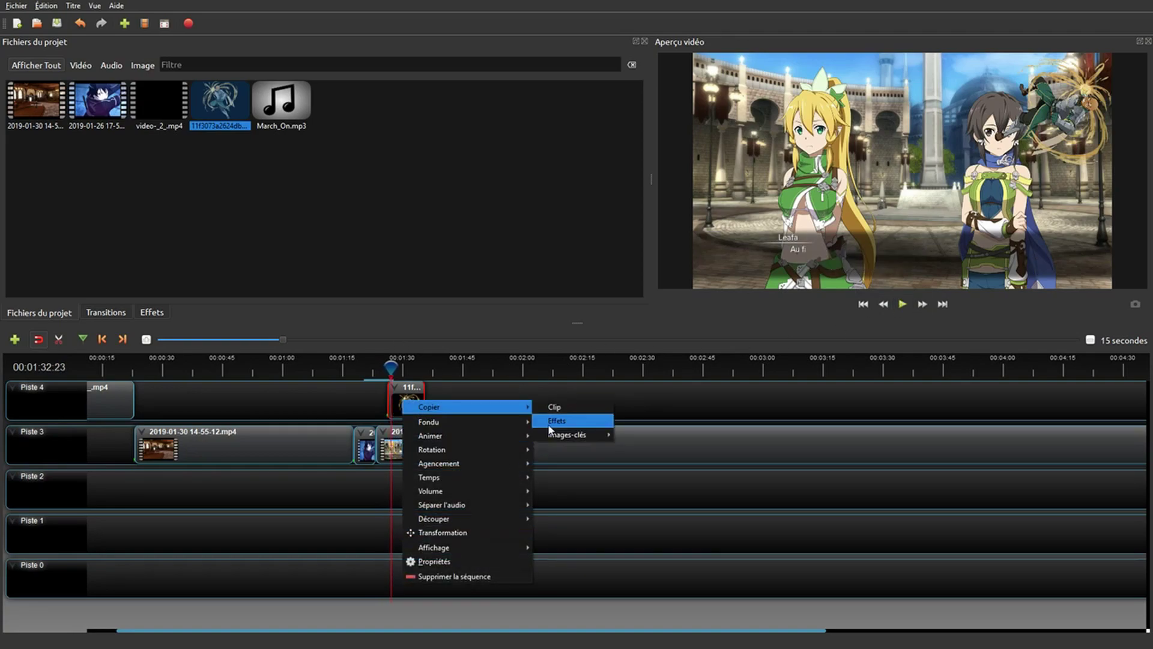
mouse_move(478, 454)
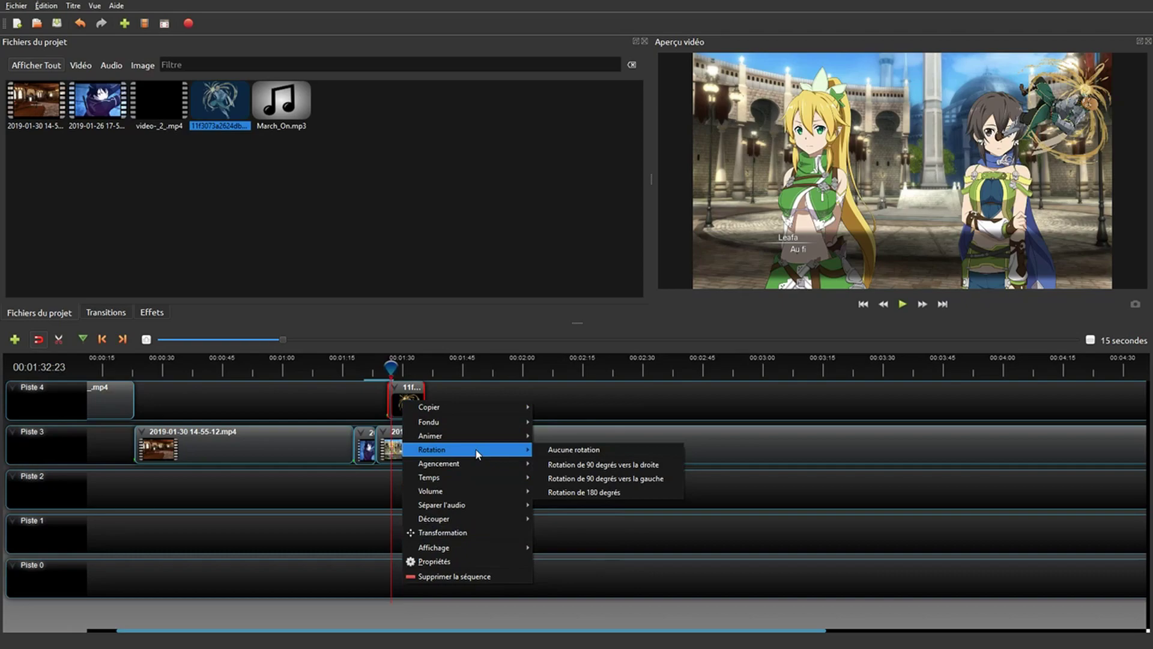
left_click(567, 466)
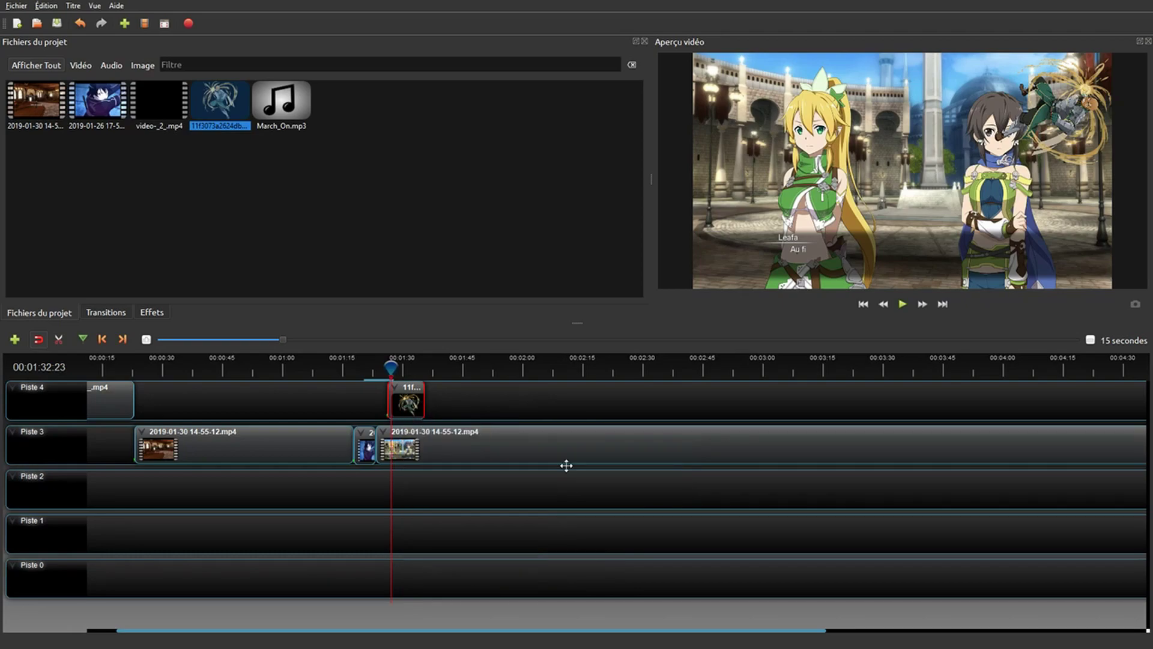
right_click(409, 402)
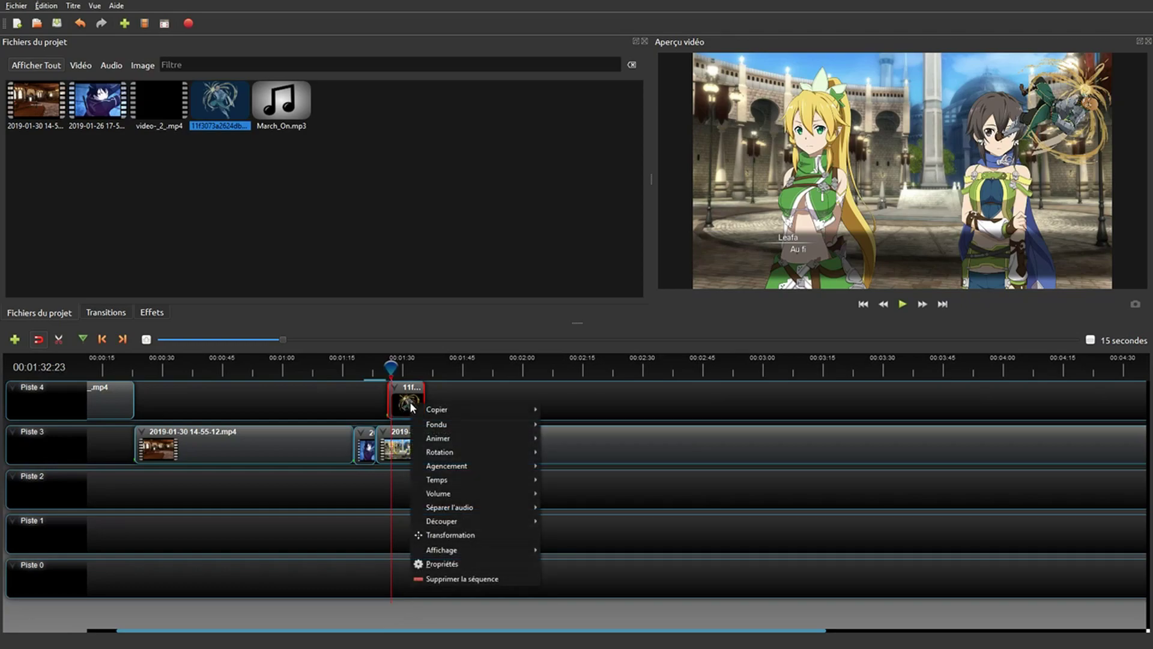
mouse_move(470, 453)
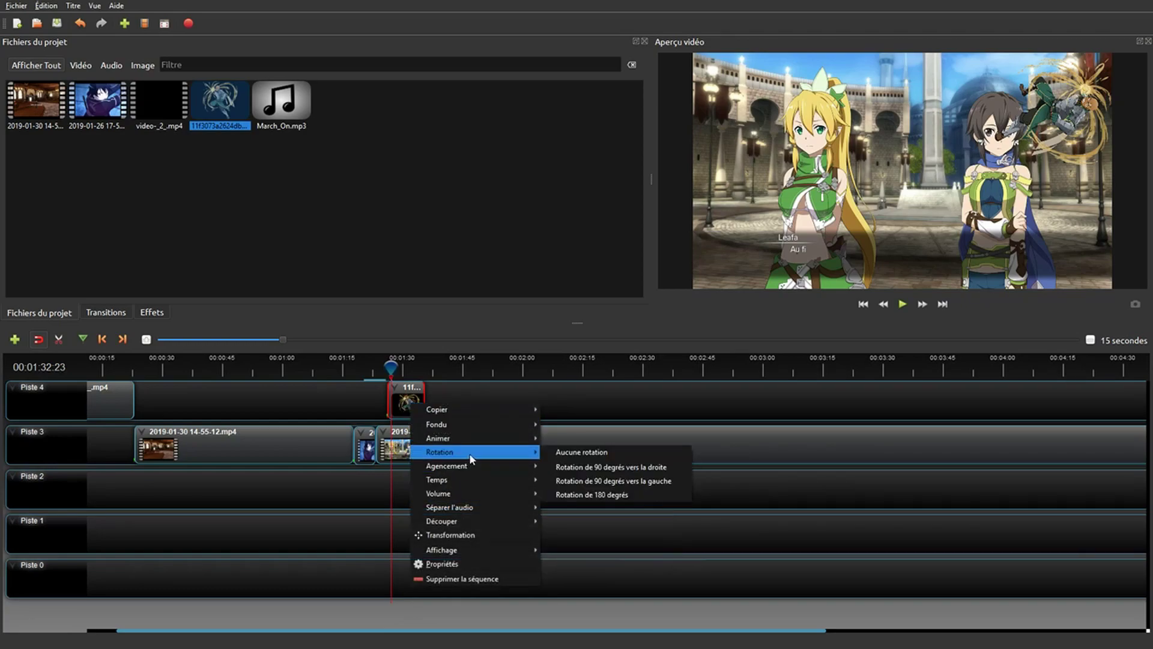
left_click(575, 464)
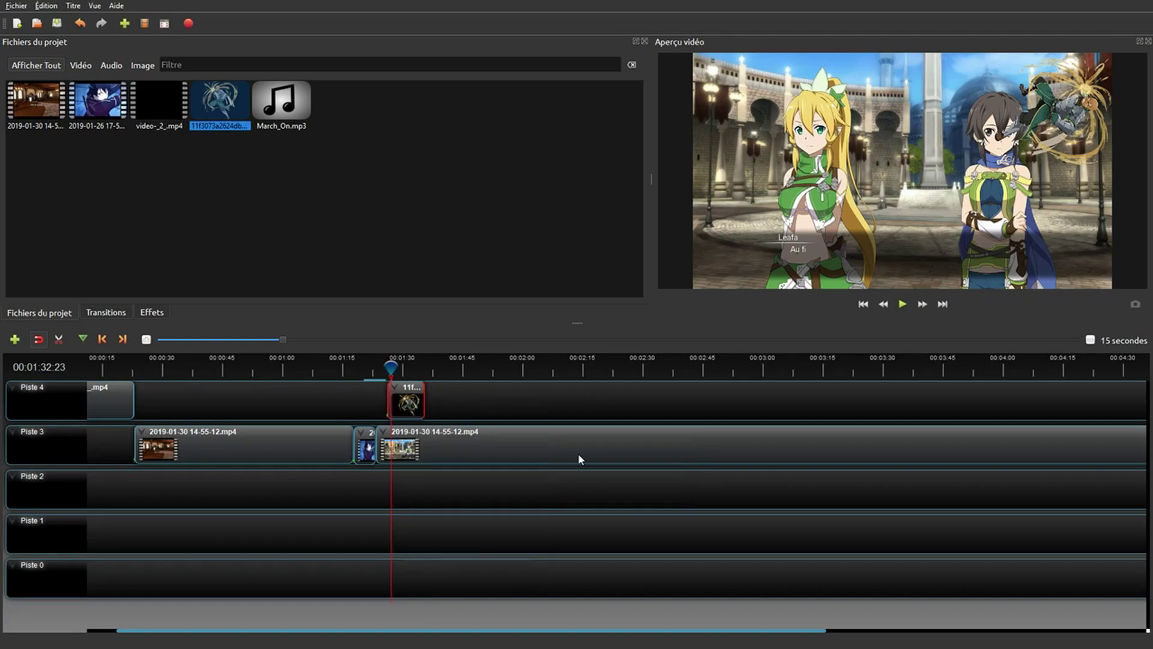
Step: Set the image clip's layout to quarter scale in the frame's bottom-left corner
right_click(411, 404)
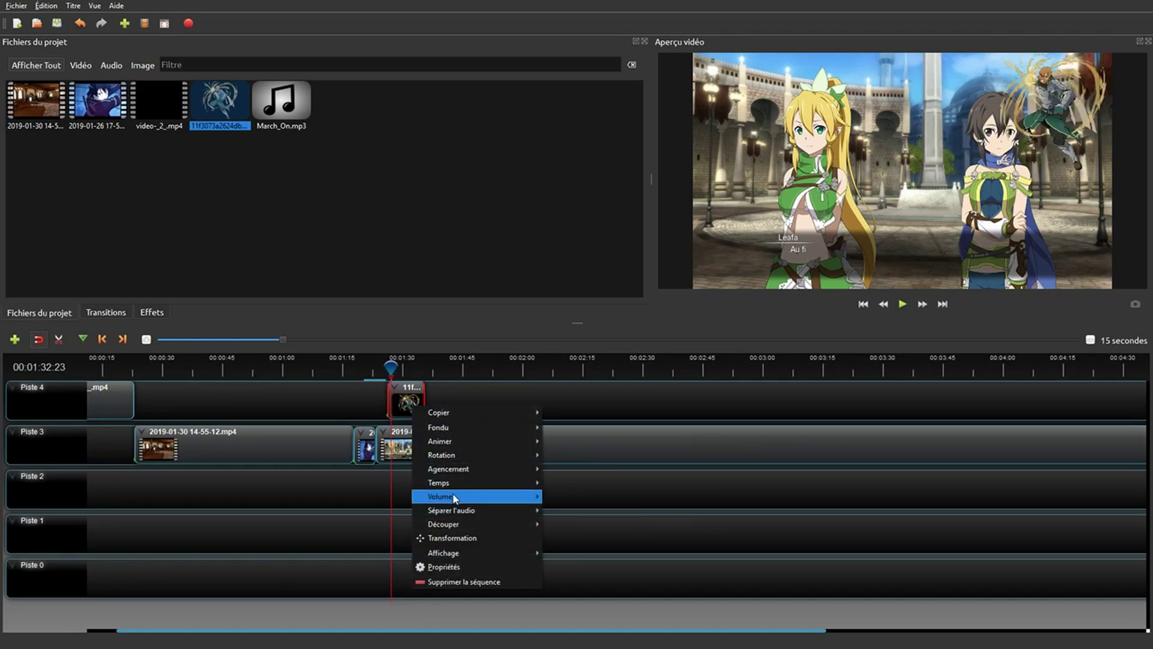
mouse_move(455, 470)
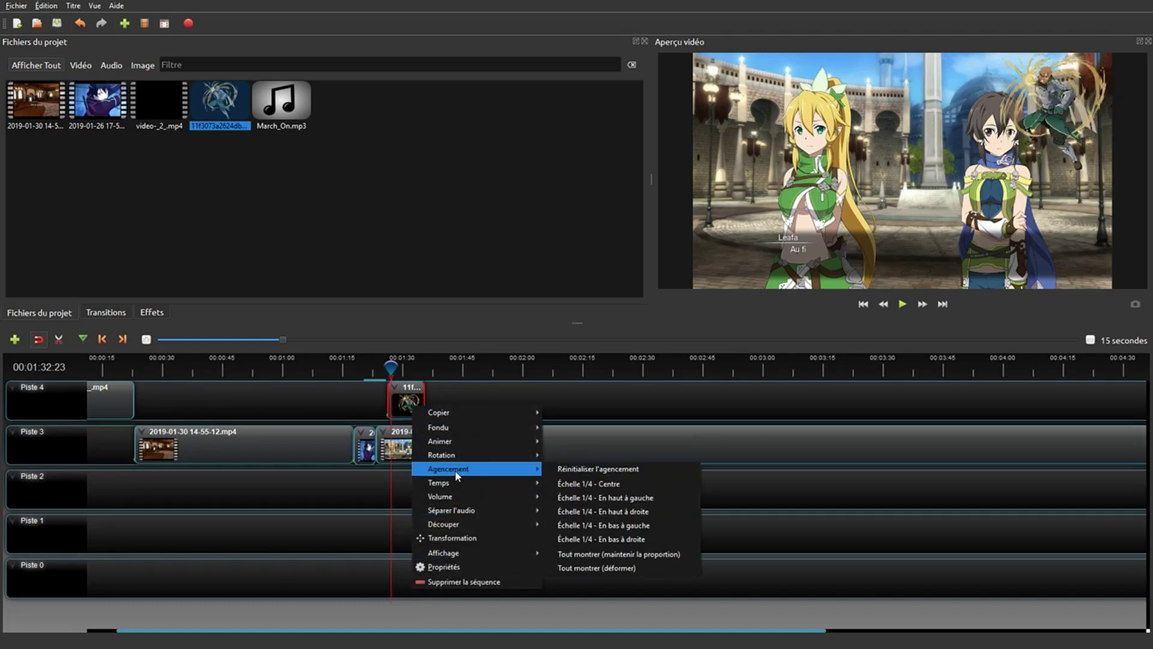
left_click(587, 523)
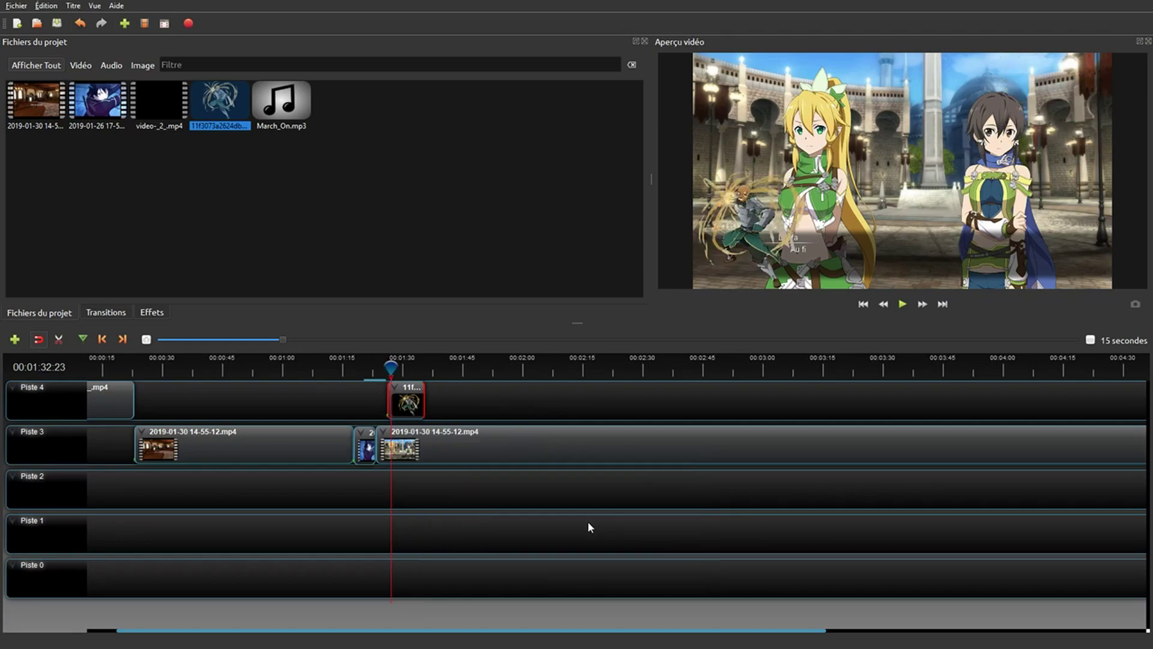
right_click(400, 394)
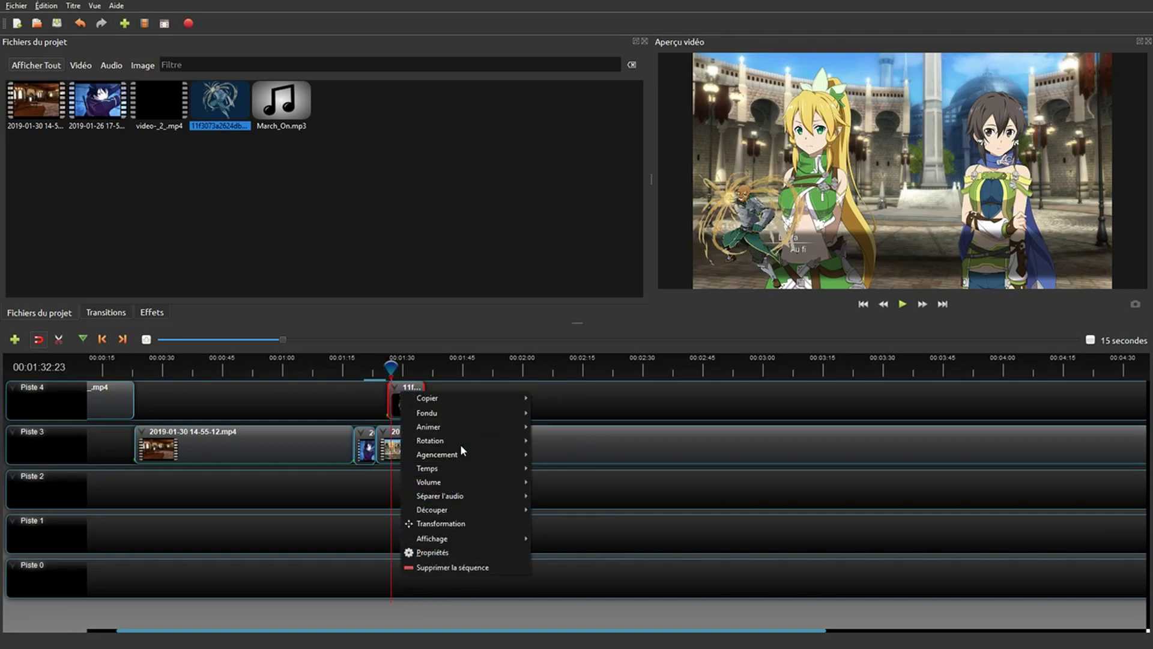
mouse_move(465, 413)
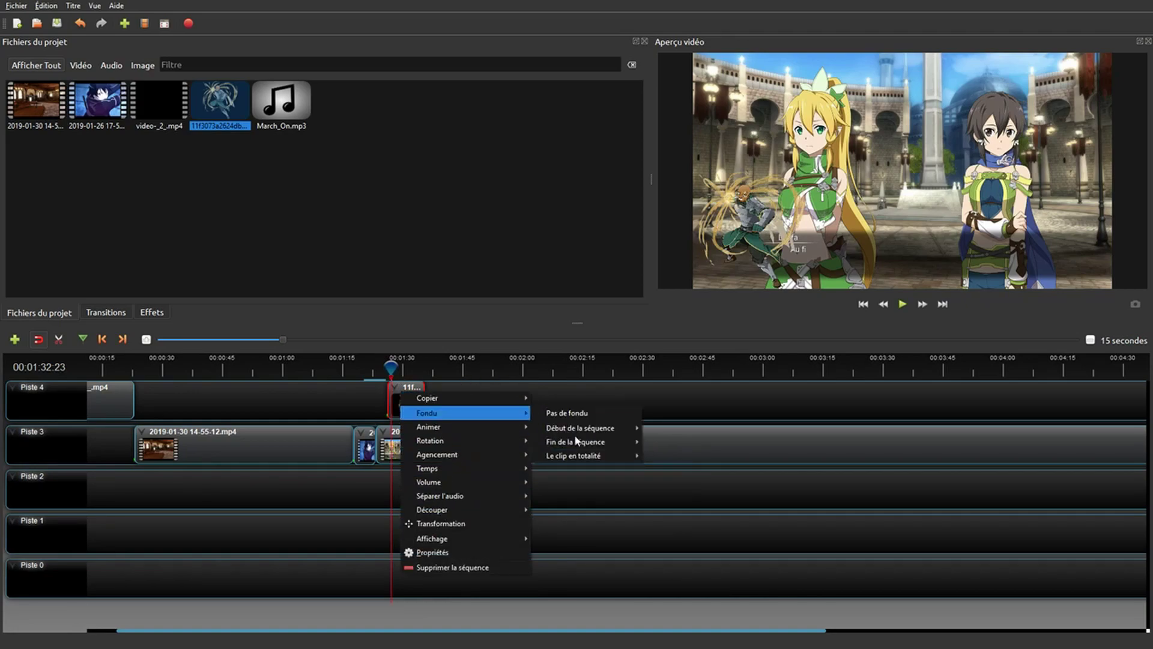
left_click(832, 398)
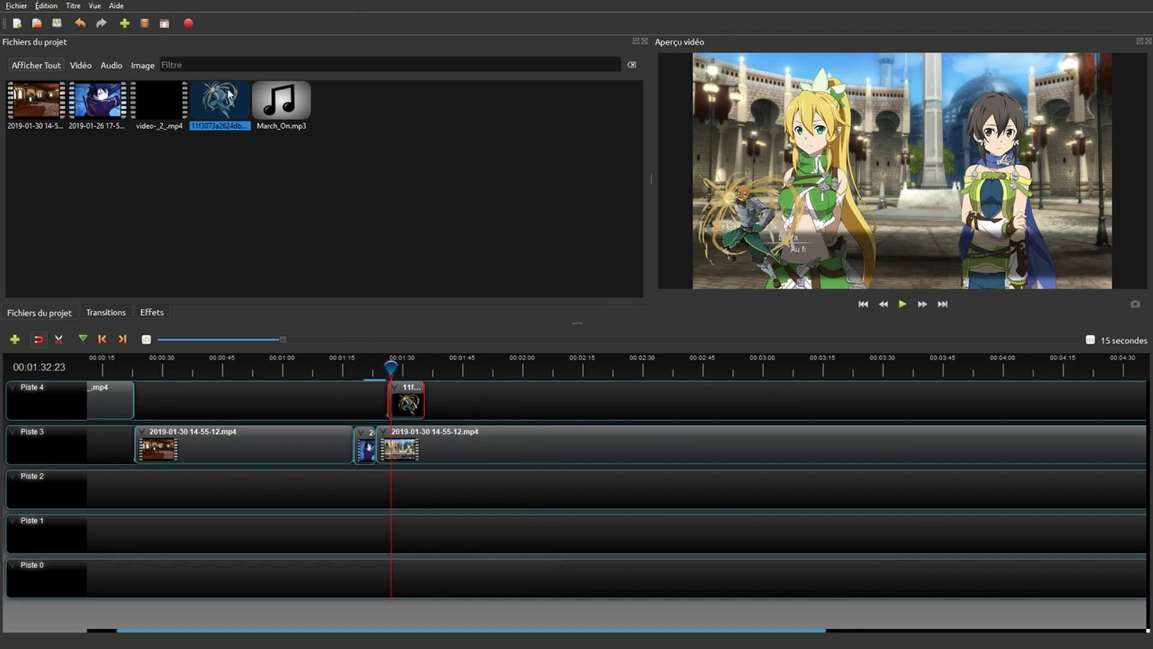
Step: Place March_On.mp3 on Piste 2 starting beneath the image clip, and play the timeline until the image clip ends
left_click(281, 101)
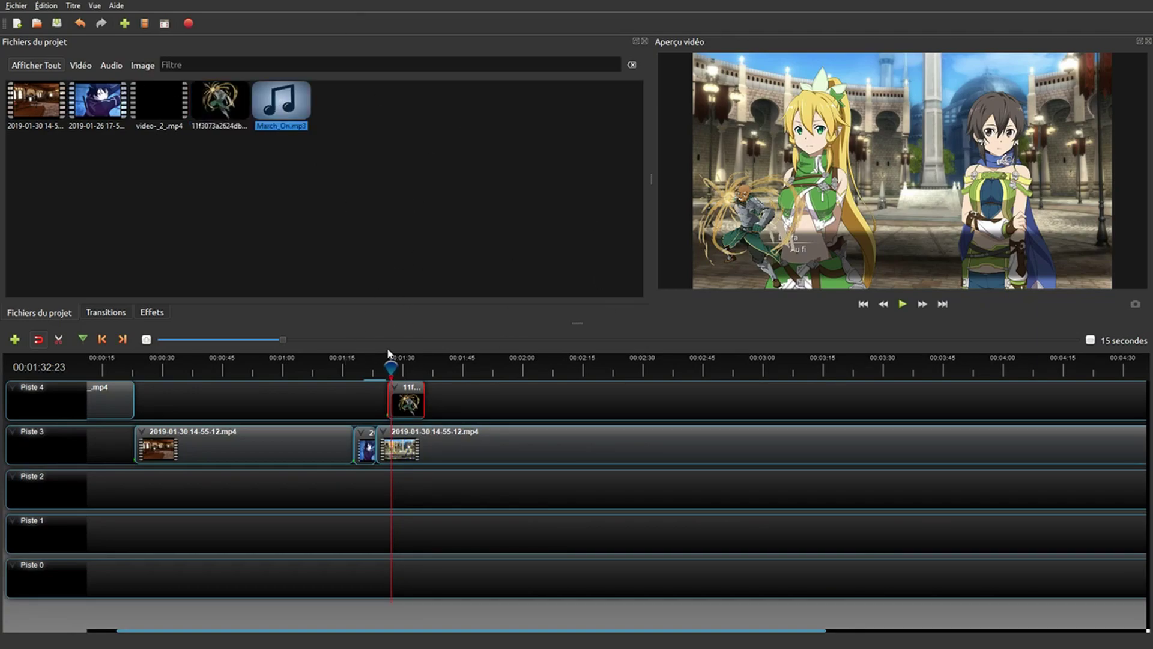
left_click_drag(270, 103, 394, 474)
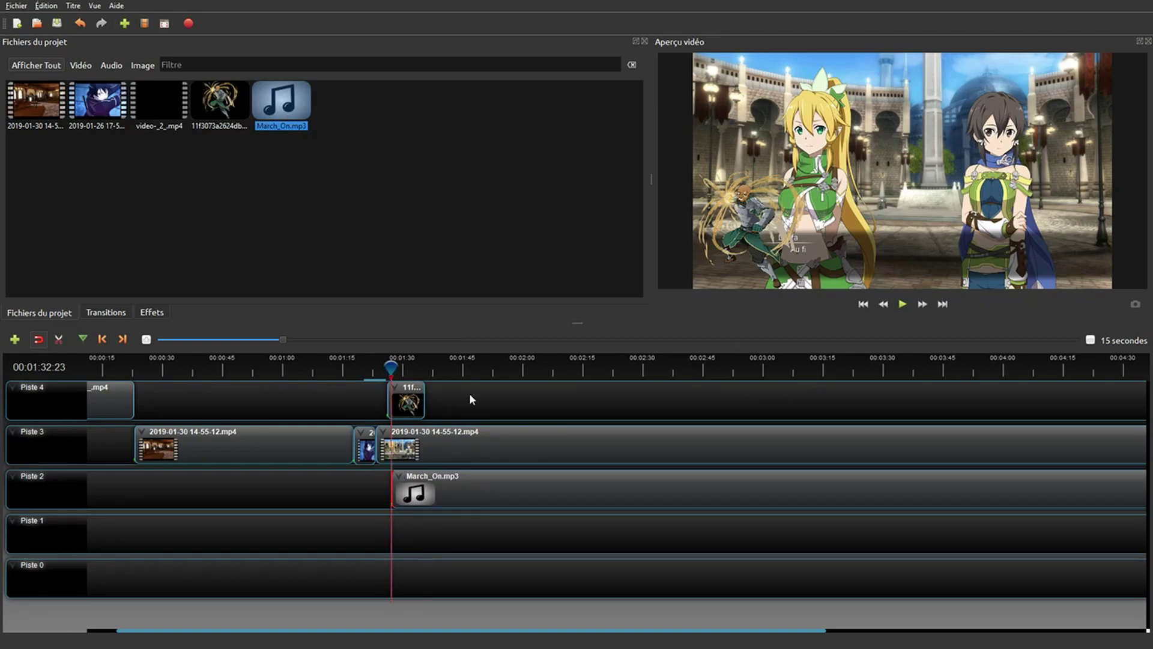
left_click(900, 305)
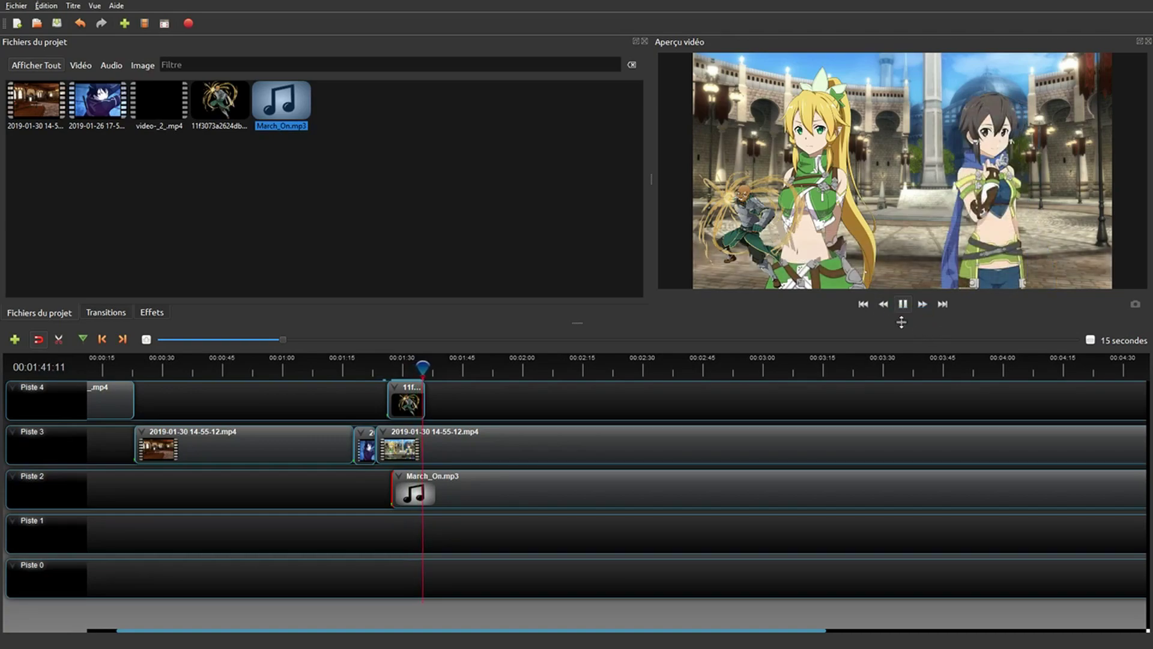
left_click(903, 306)
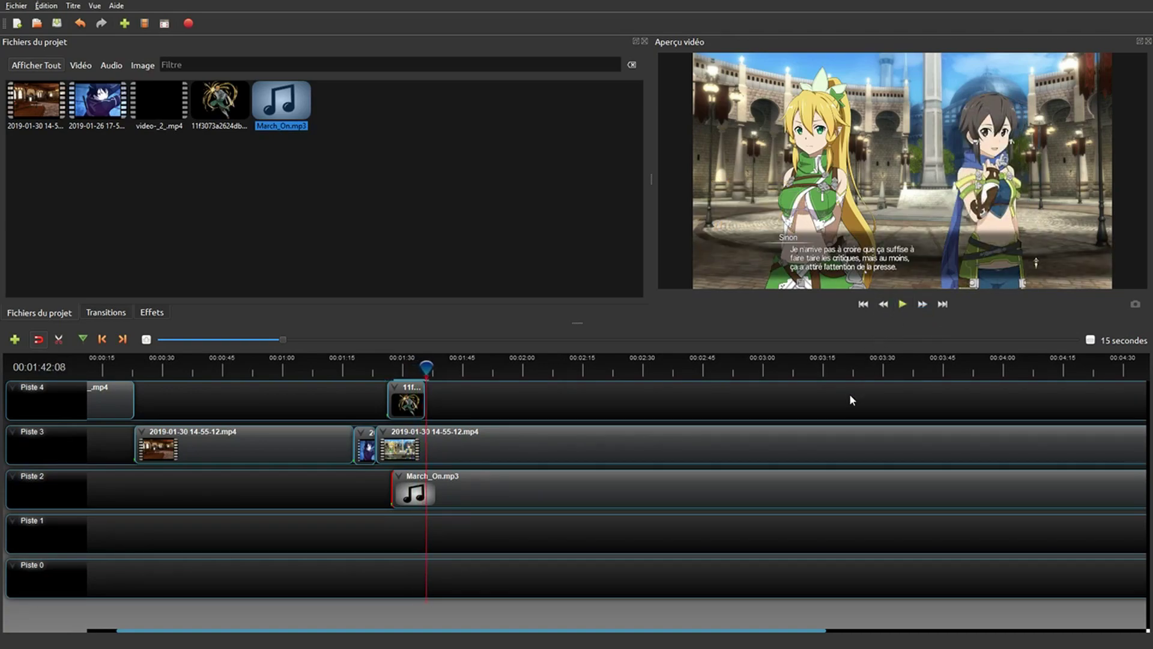
Step: Browse the available effects and transitions, and split the last gameplay clip on Piste 3 at two points beyond the image clip
left_click(151, 313)
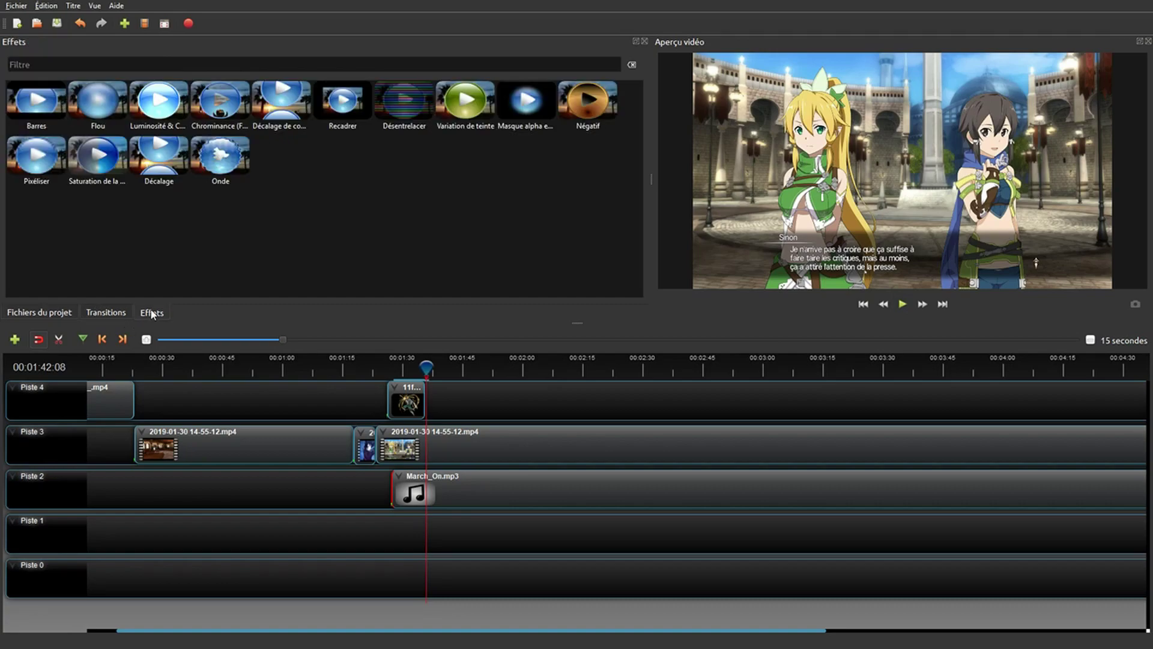
left_click(106, 313)
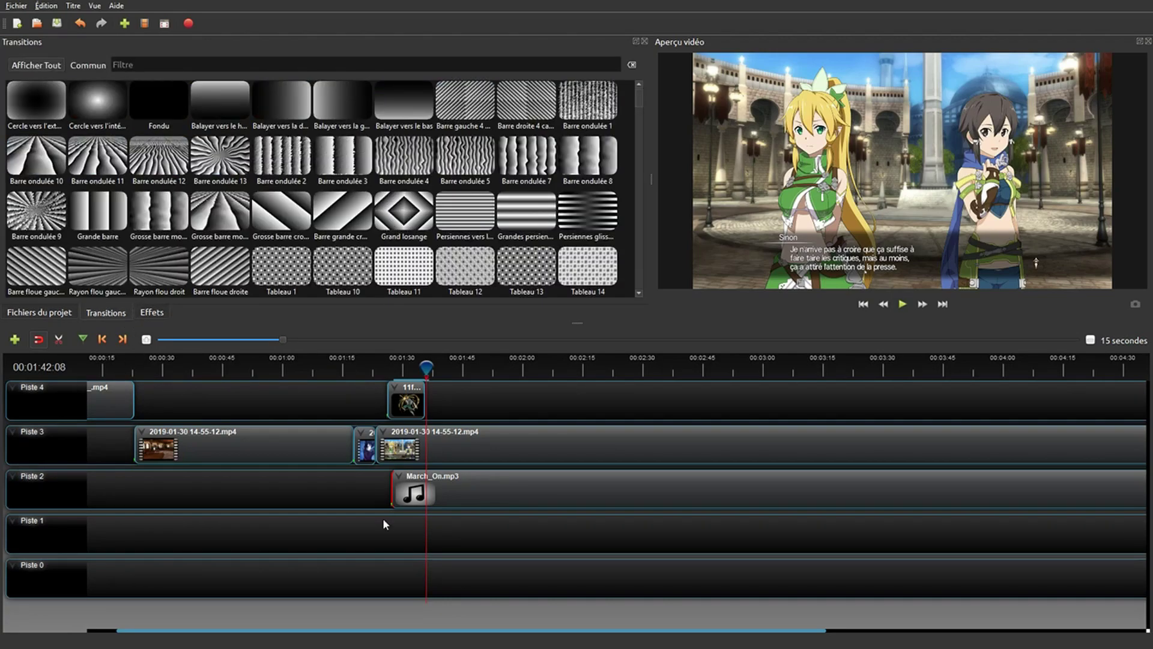
left_click(59, 339)
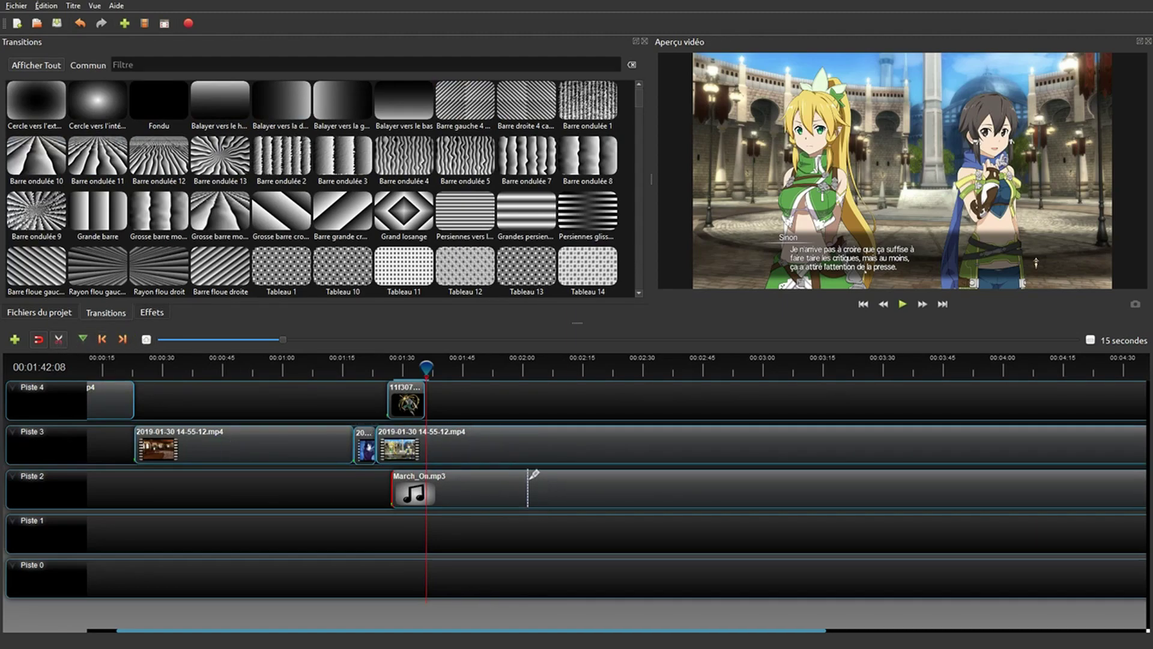
left_click(474, 445)
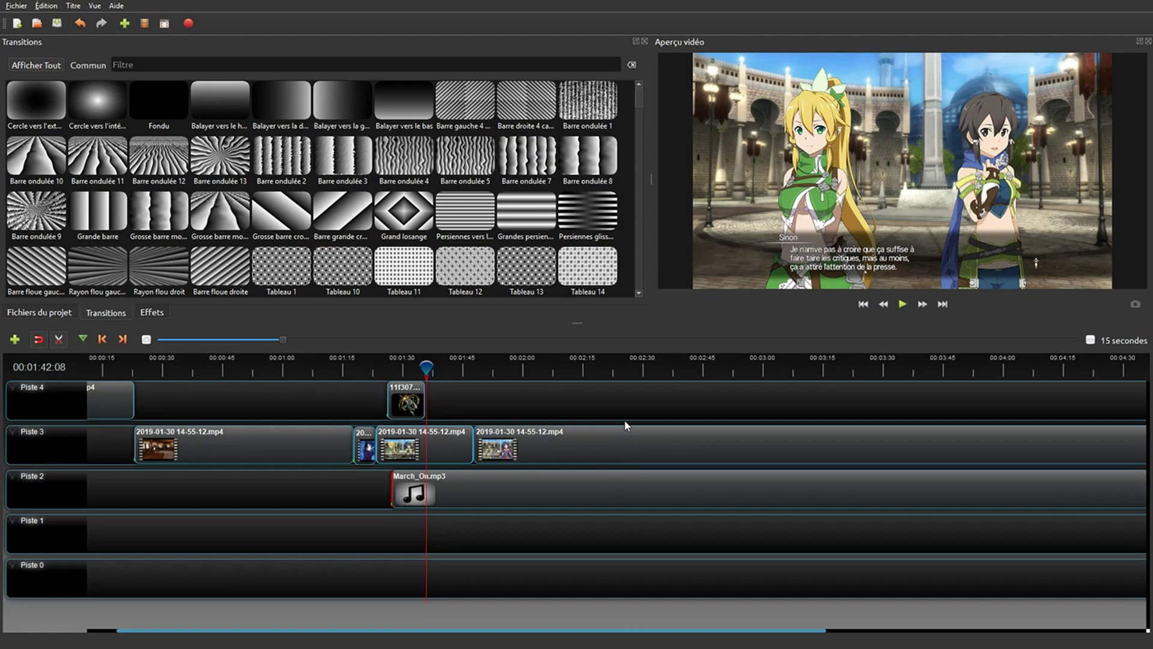
left_click(626, 439)
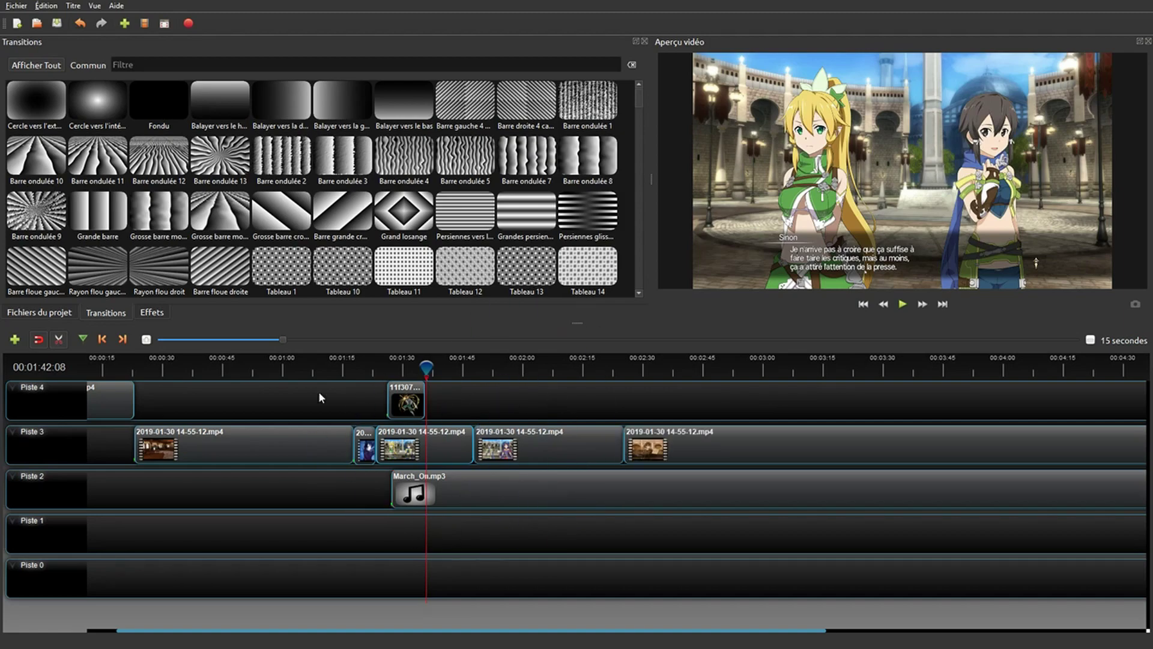
Step: Add the Barre ondulée 12 transition at the first new cut on Piste 3 and play the timeline into it
left_click_drag(144, 158, 454, 437)
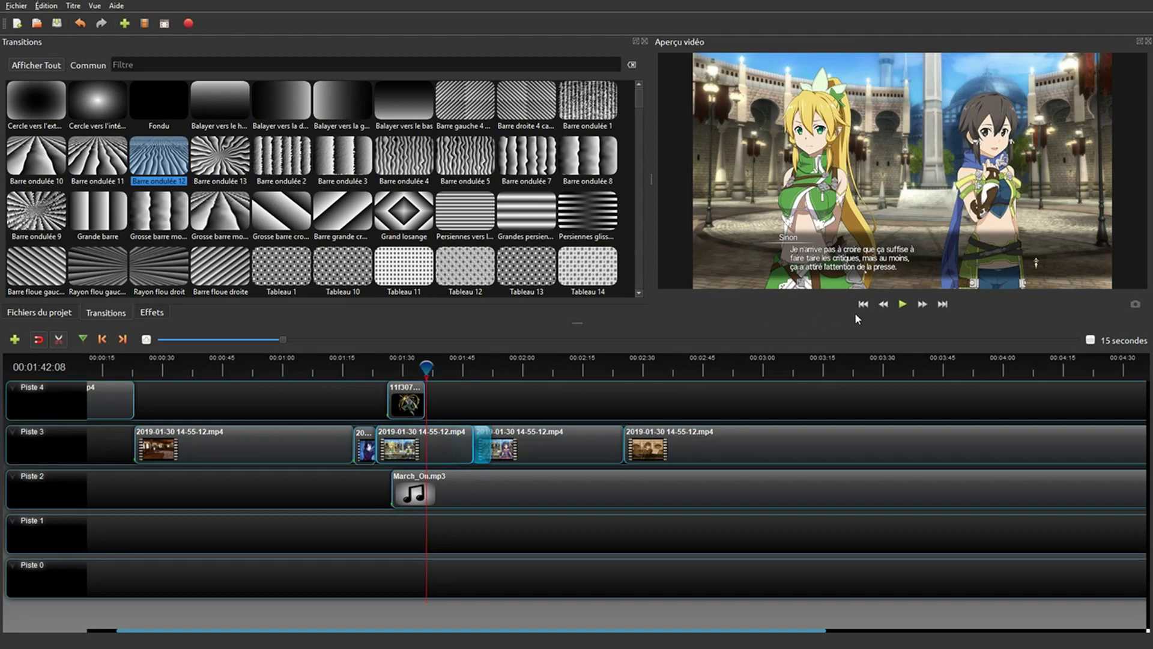
left_click(457, 372)
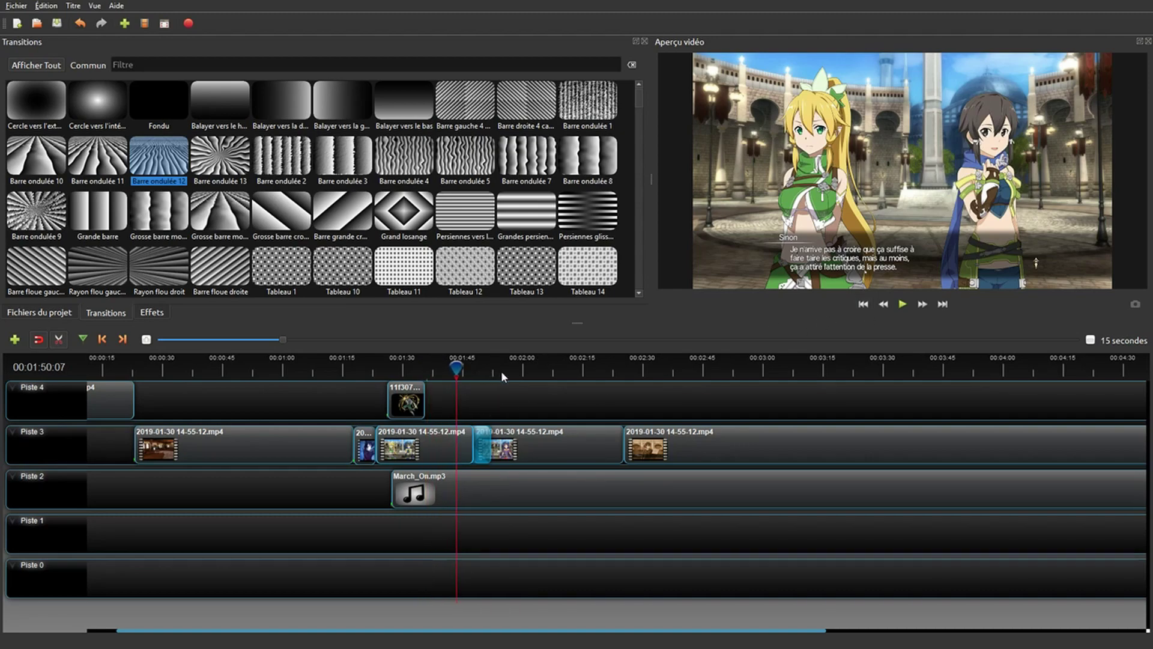
left_click(902, 305)
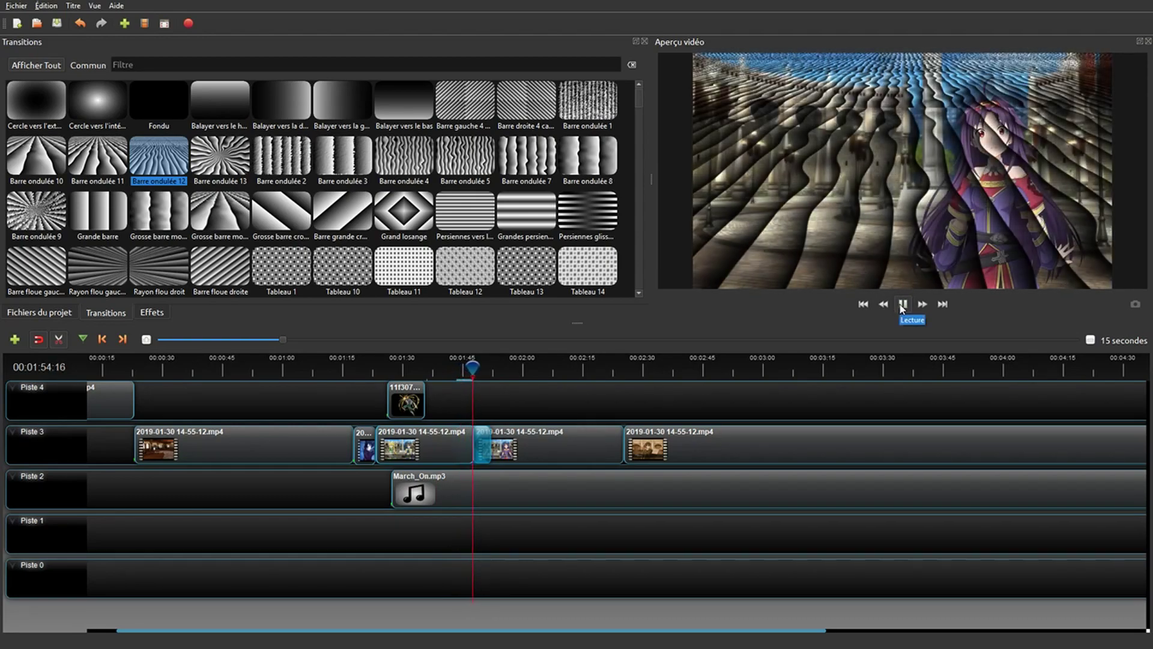
left_click(902, 305)
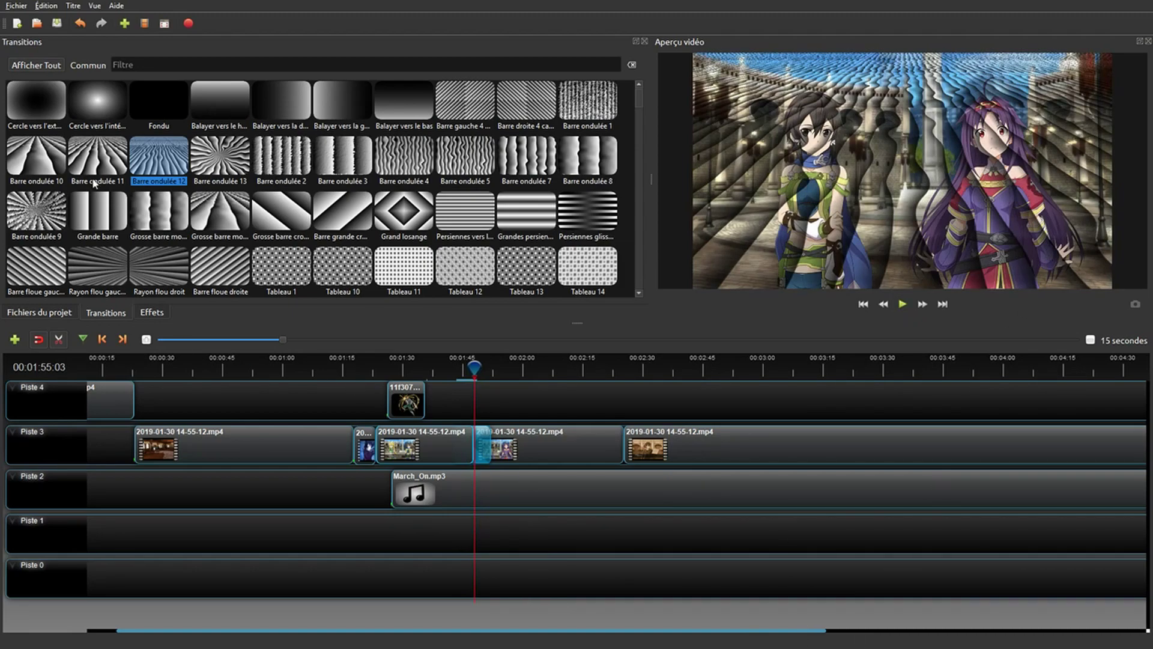
Step: Open the video export settings and name the output file fbshgbs
left_click(188, 24)
key("BackSpace")
key("BackSpace")
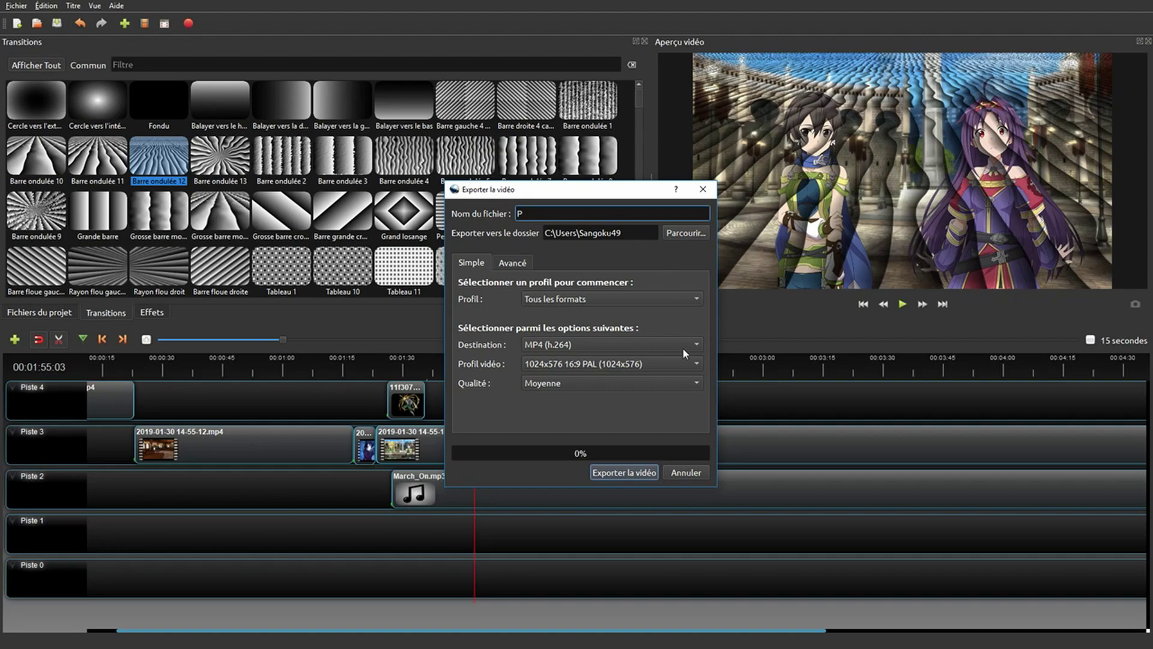
key("BackSpace")
type("fbshgbs")
Step: Keep the Tous les formats profile, choose the HD 1080p 60 fps (1920x1080) video profile and a quality, and cancel the export
left_click(567, 300)
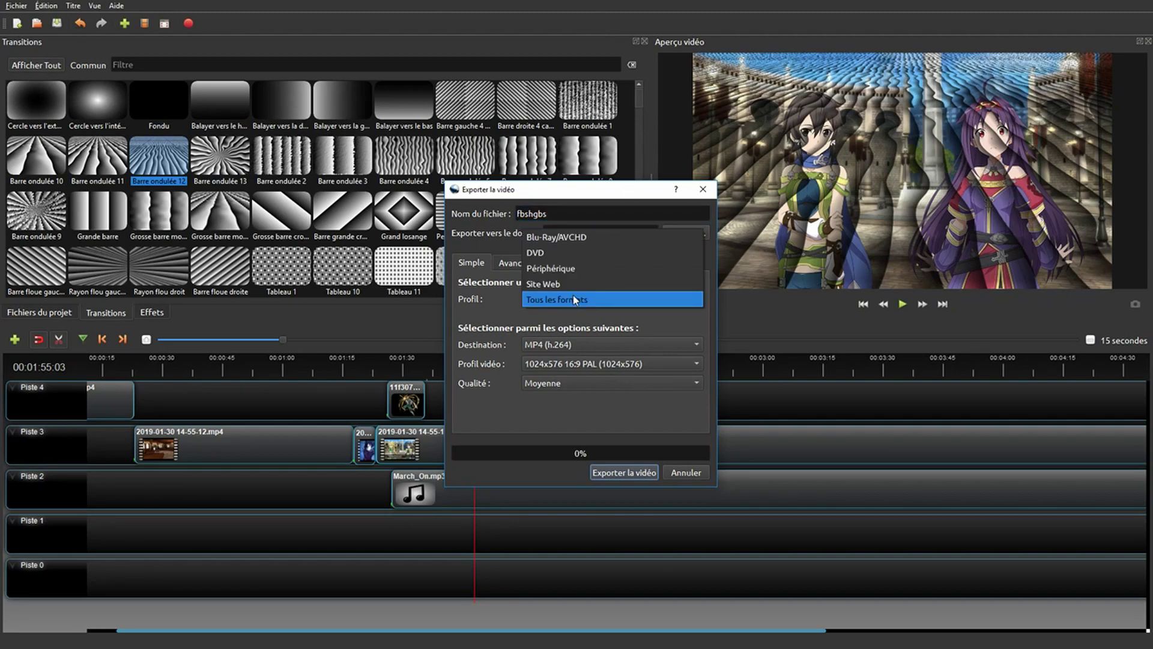
left_click(573, 299)
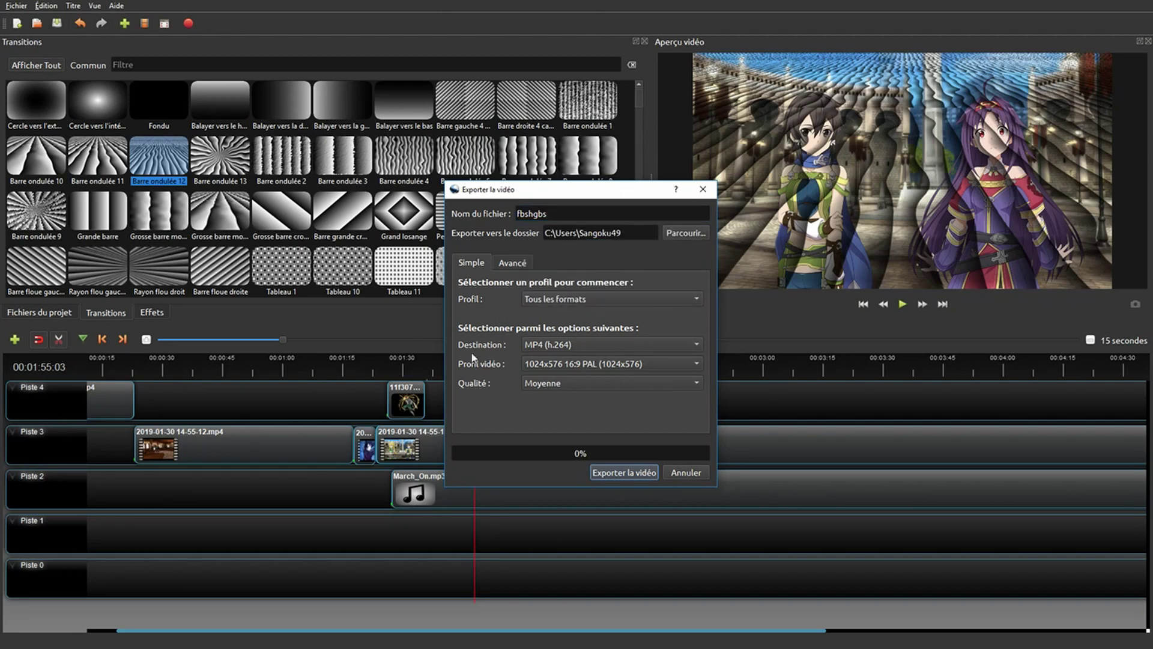
left_click(565, 363)
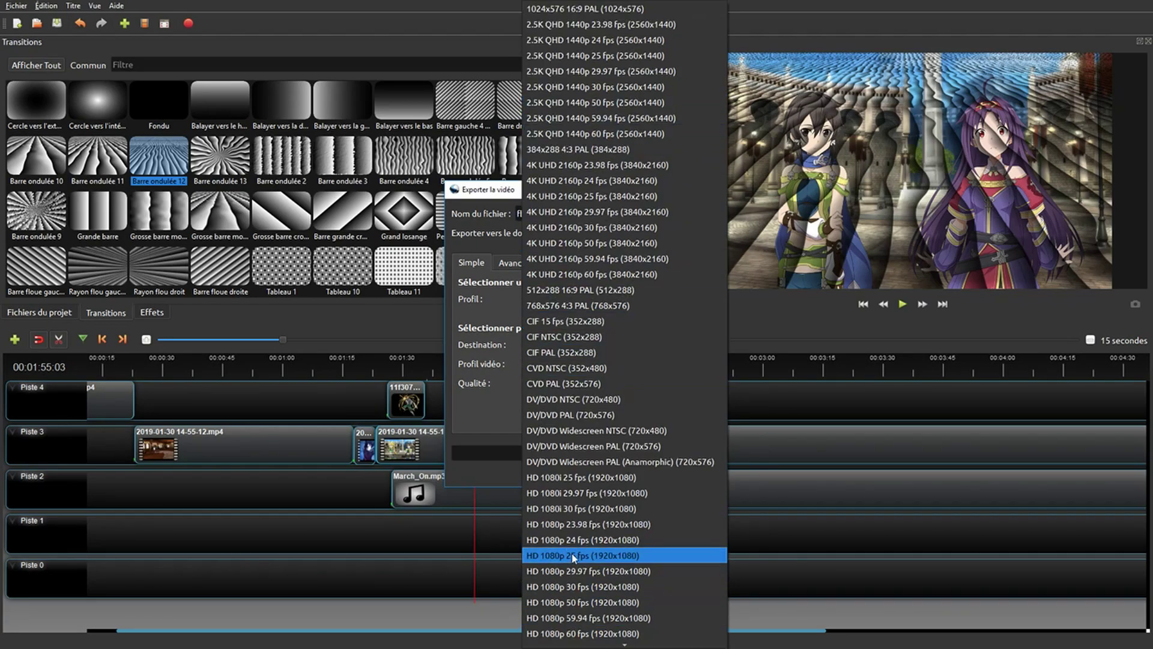
left_click(567, 633)
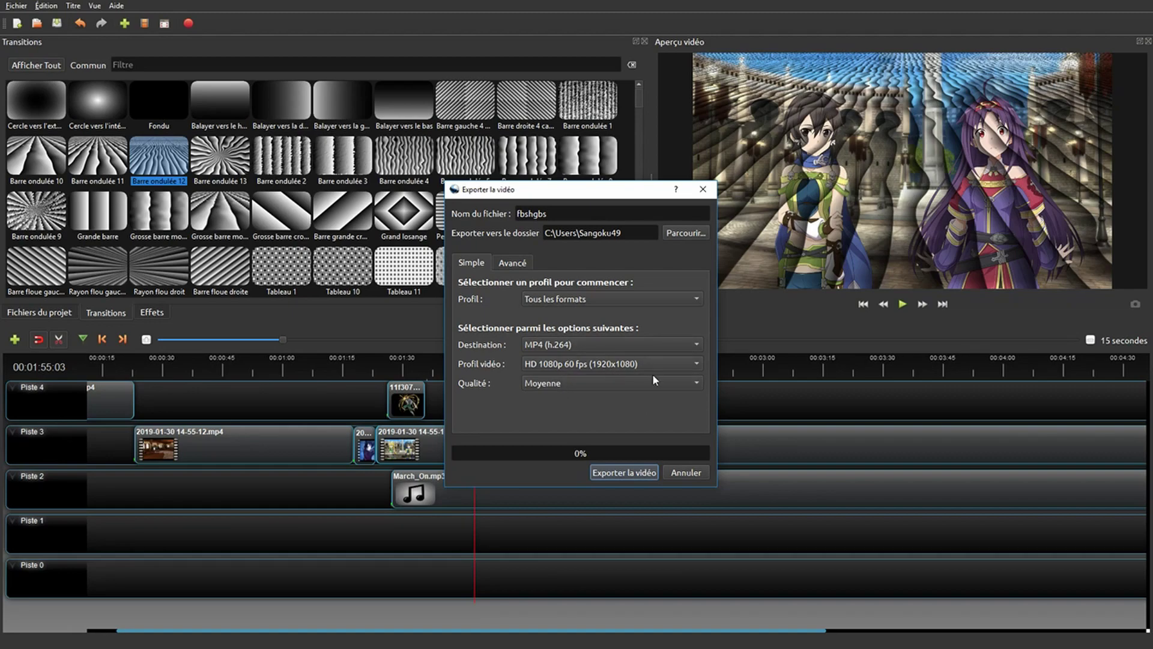
left_click(546, 385)
left_click(563, 398)
left_click(687, 473)
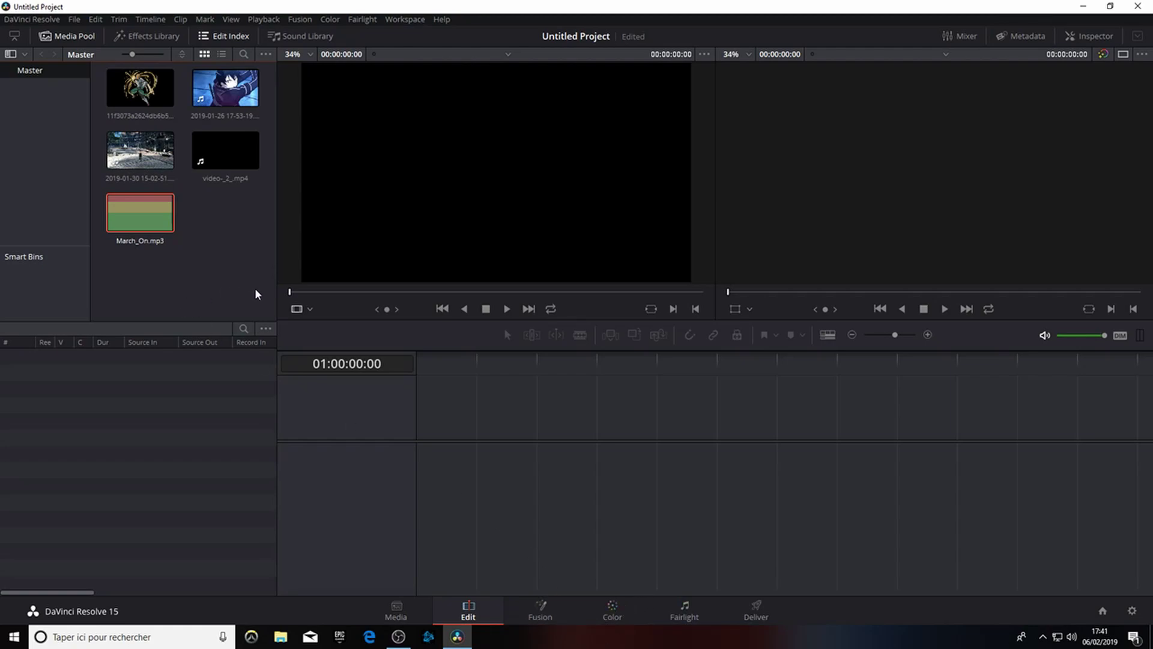
left_click_drag(226, 176, 416, 490)
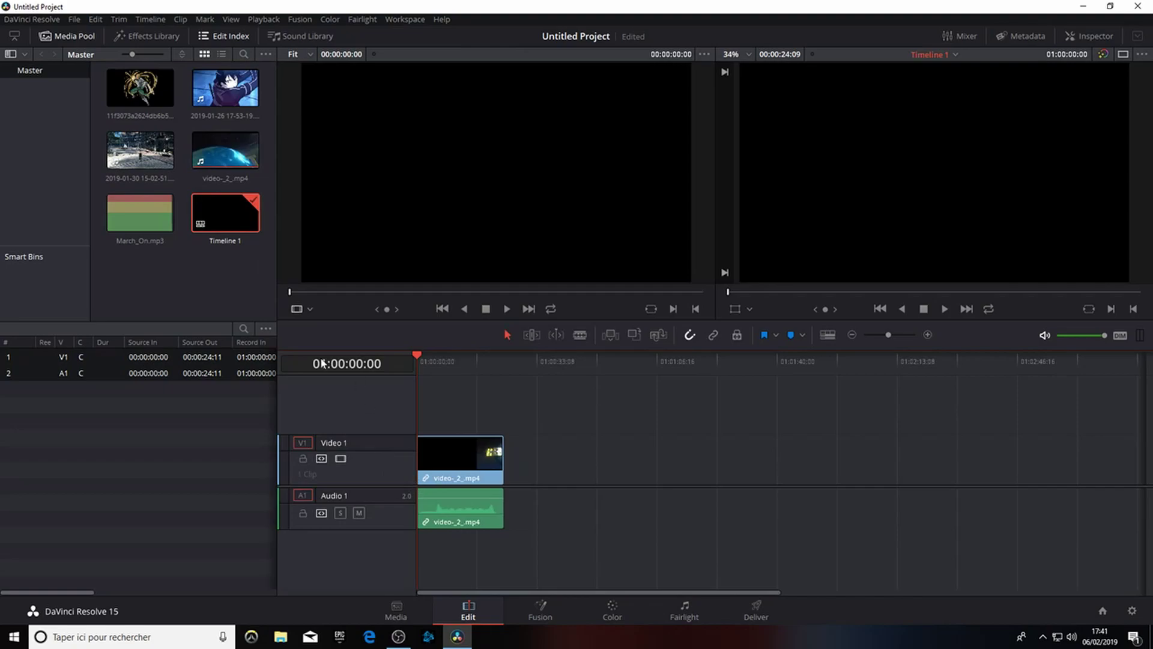
left_click(114, 90)
left_click_drag(127, 144, 511, 470)
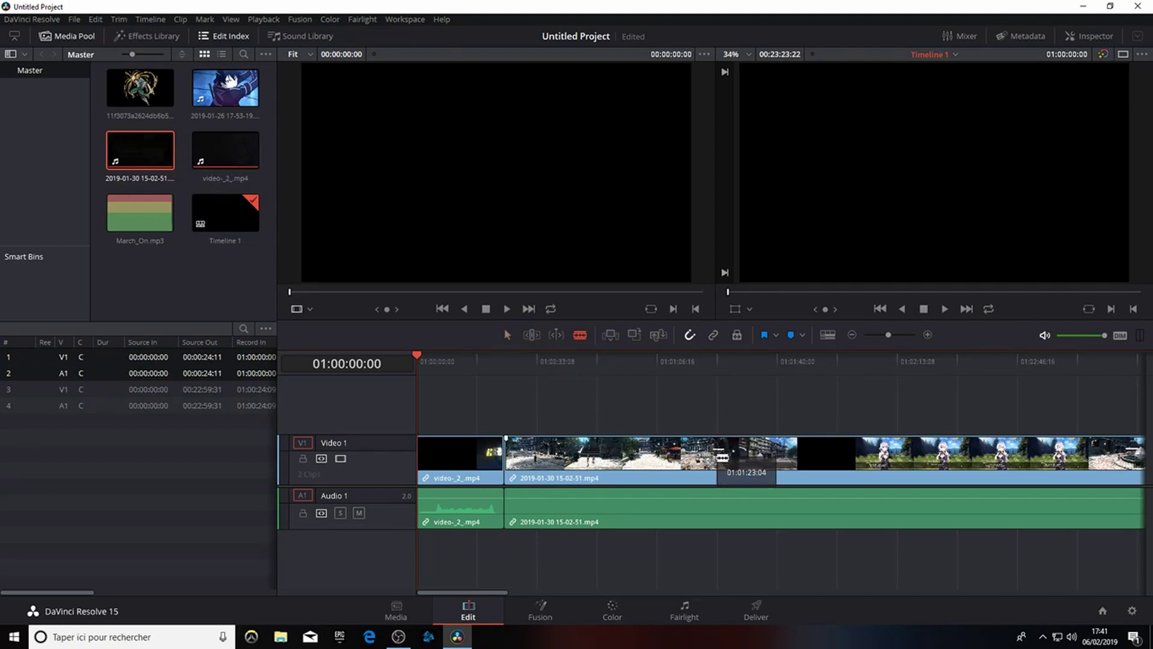
left_click(718, 458)
left_click(928, 466)
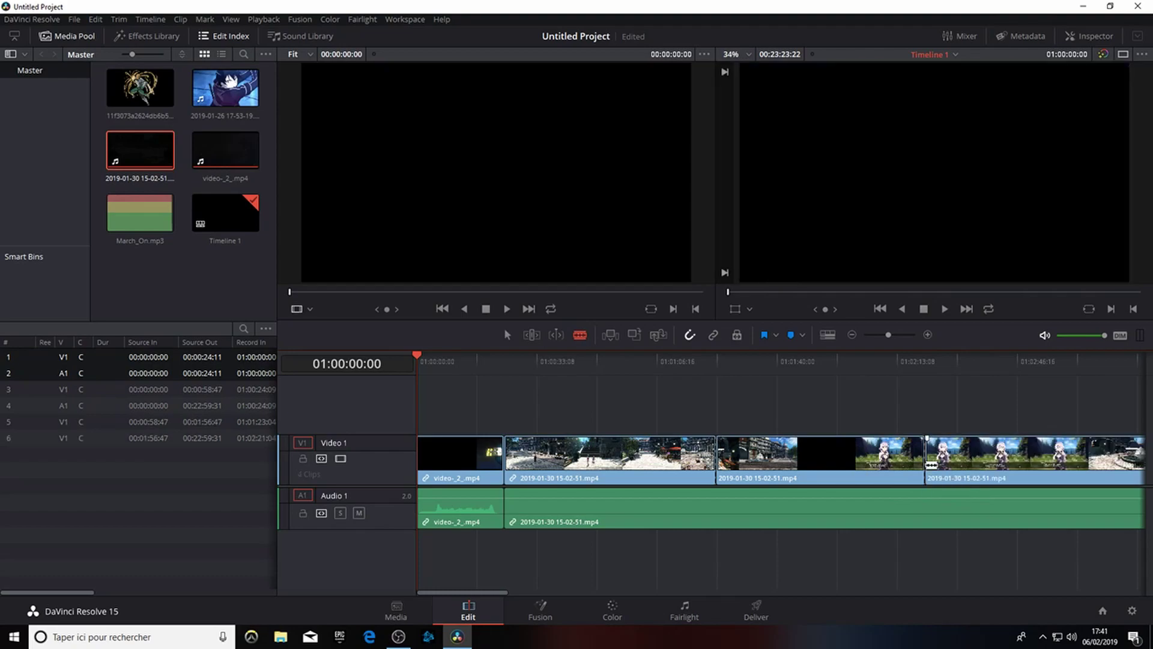
left_click(508, 337)
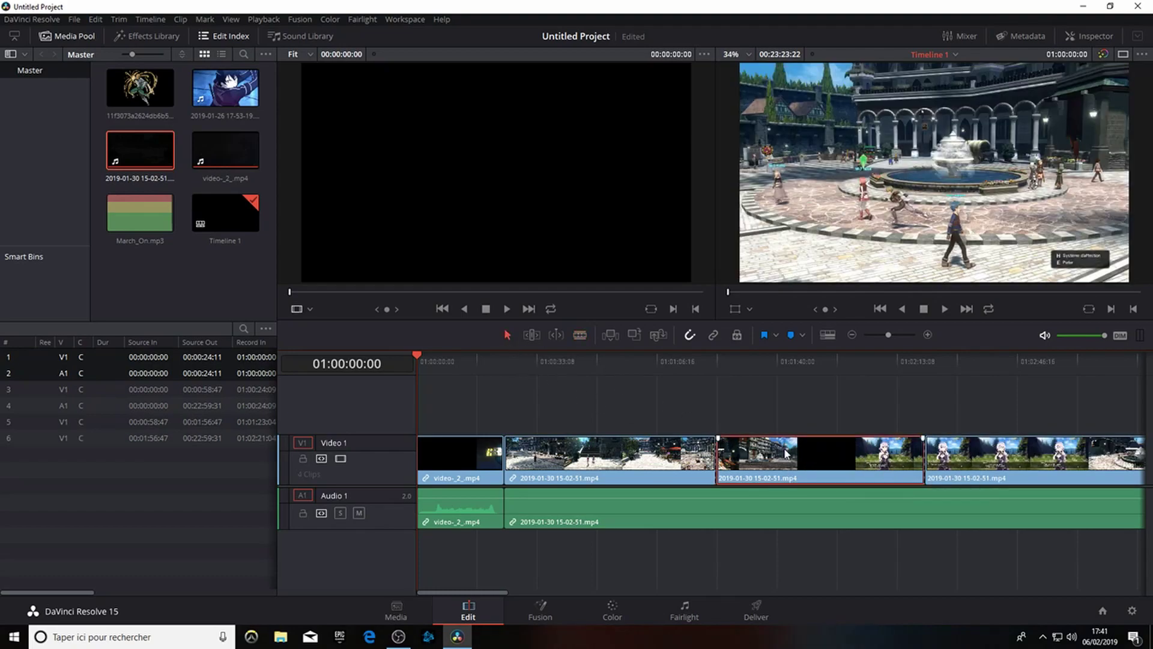
key("Delete")
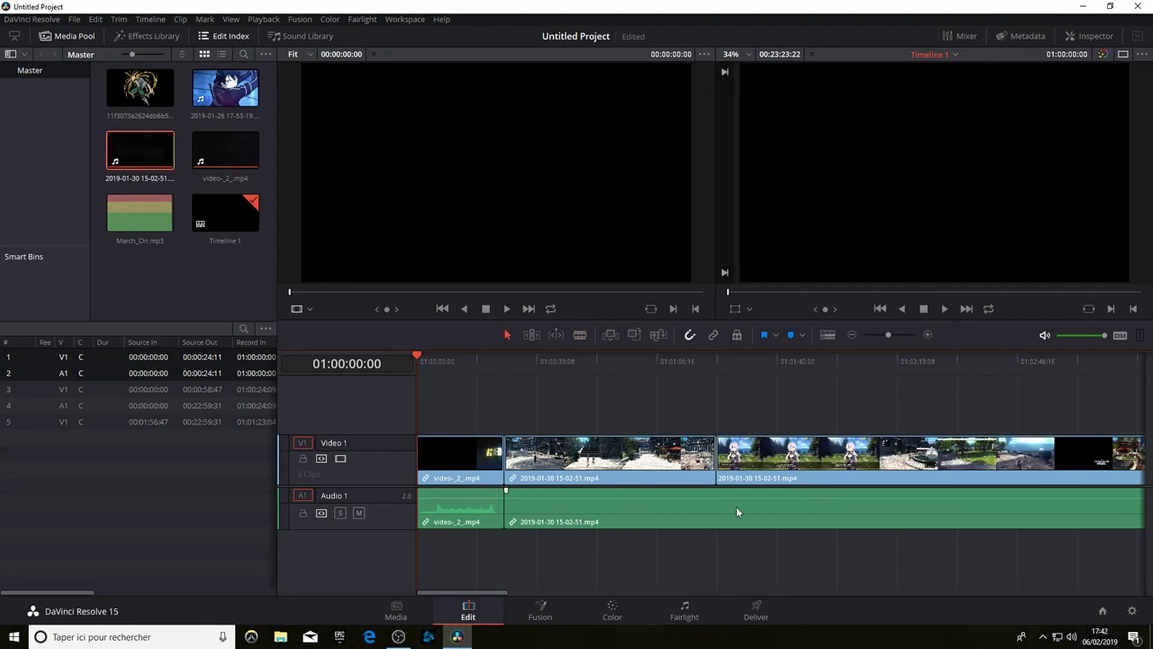
left_click(742, 496)
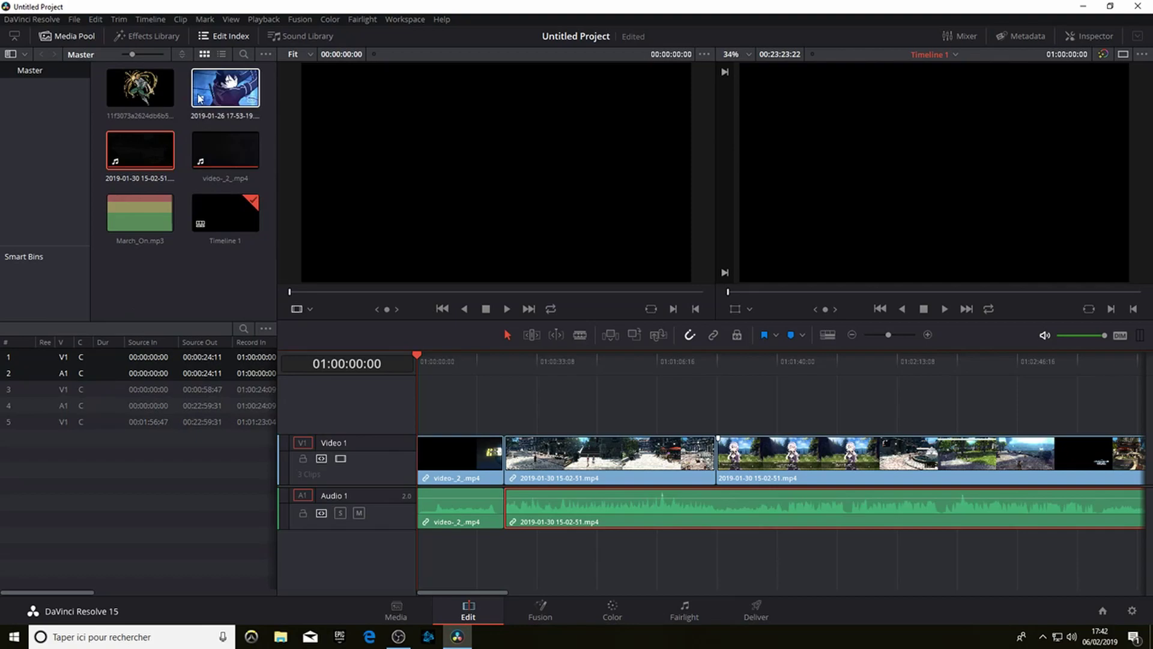
left_click(800, 451)
left_click_drag(801, 452, 981, 452)
left_click_drag(225, 88, 720, 455)
left_click_drag(1021, 463, 861, 468)
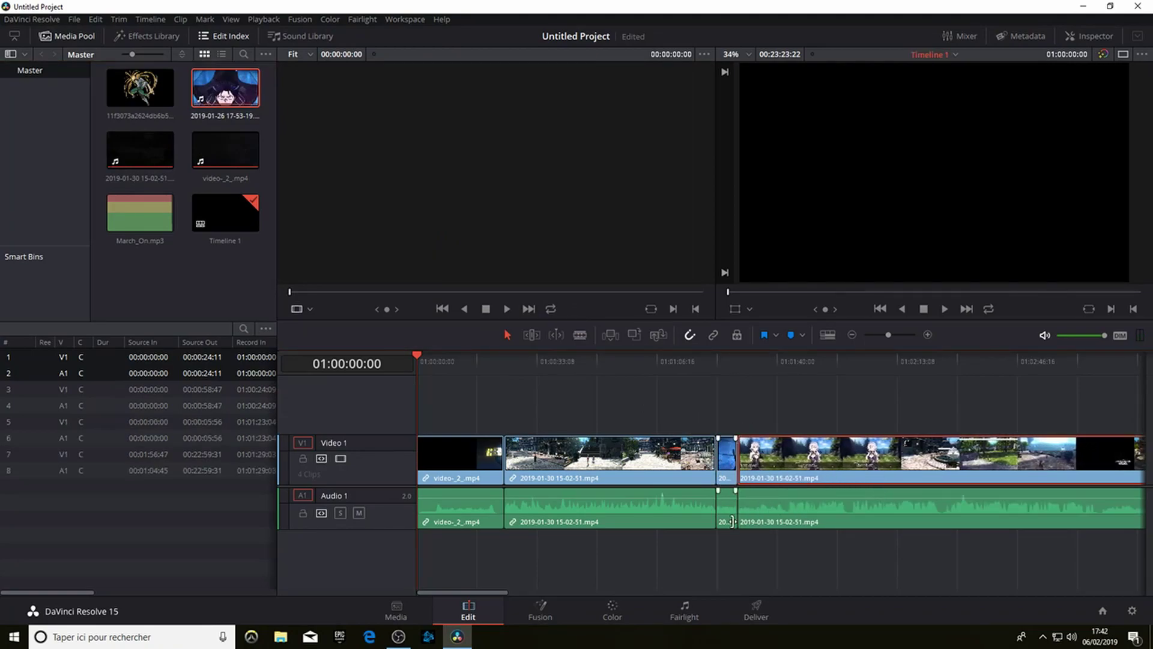
Step: Play the timeline from 01:01:18:20, shortly before the inserted clip, through to the end of that clip
left_click(693, 358)
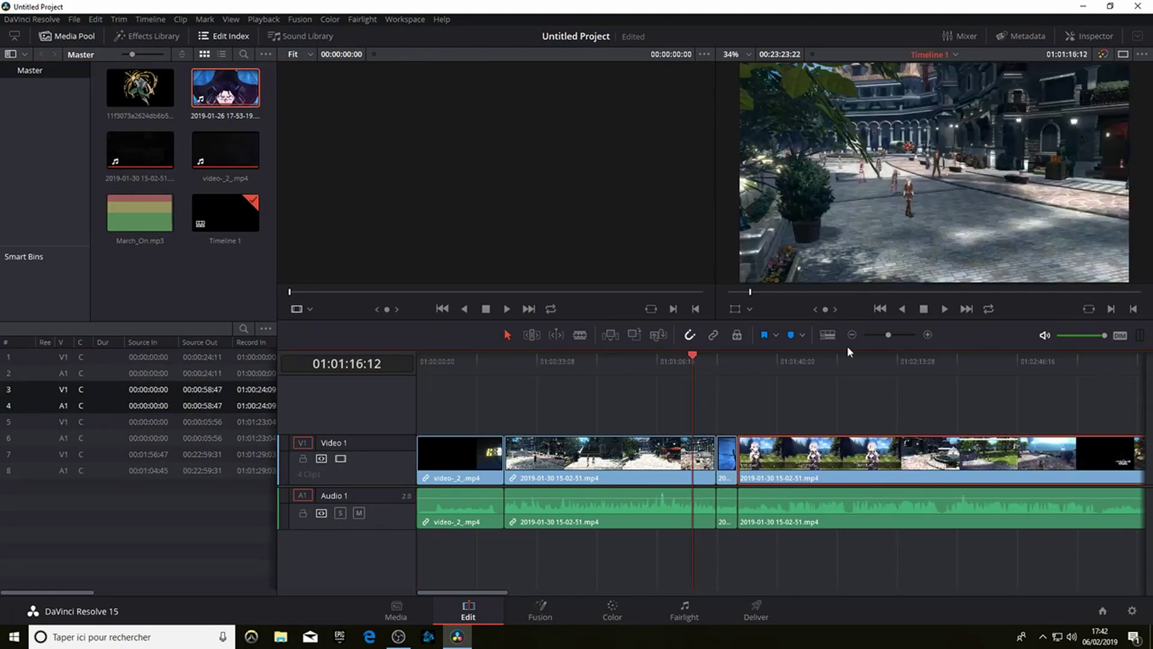
left_click(714, 365)
left_click(701, 366)
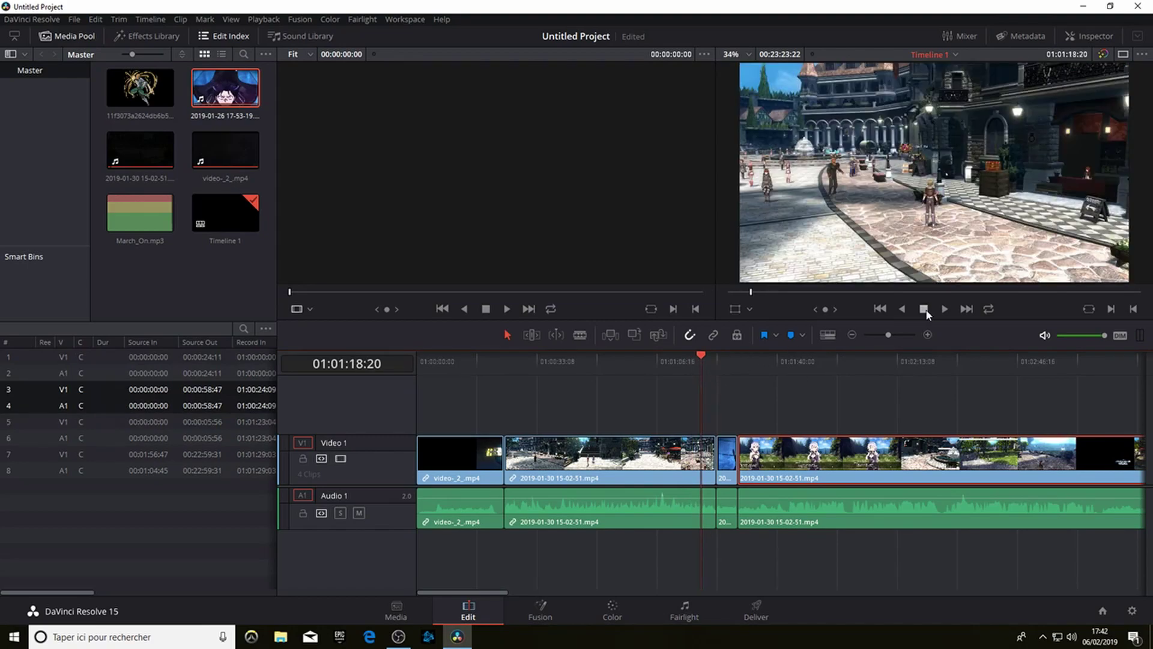
left_click(944, 309)
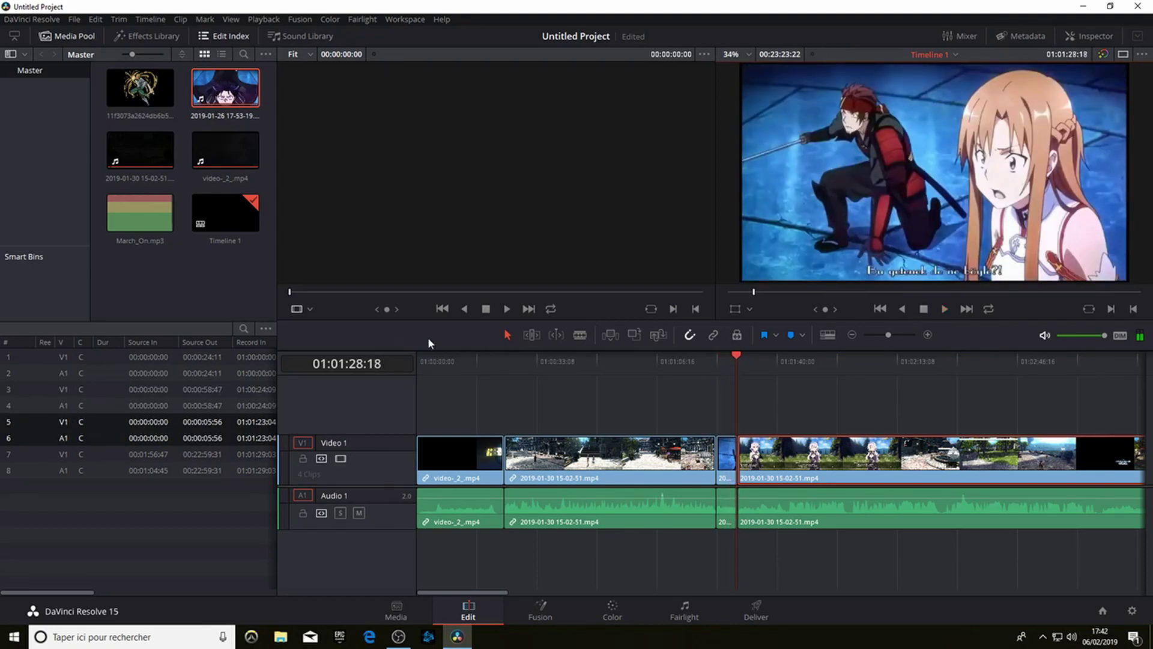
Step: Split the second gameplay piece's video and audio at about 01:10:25 and 01:11:43, isolating the section in between
left_click_drag(498, 592, 752, 580)
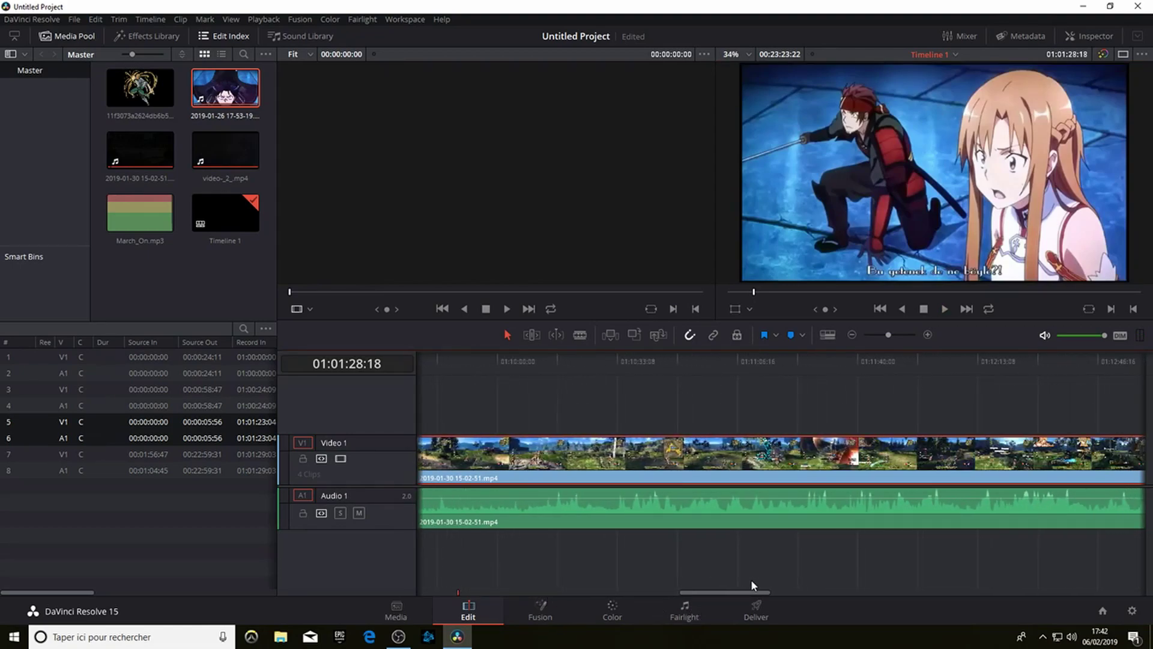
key("b")
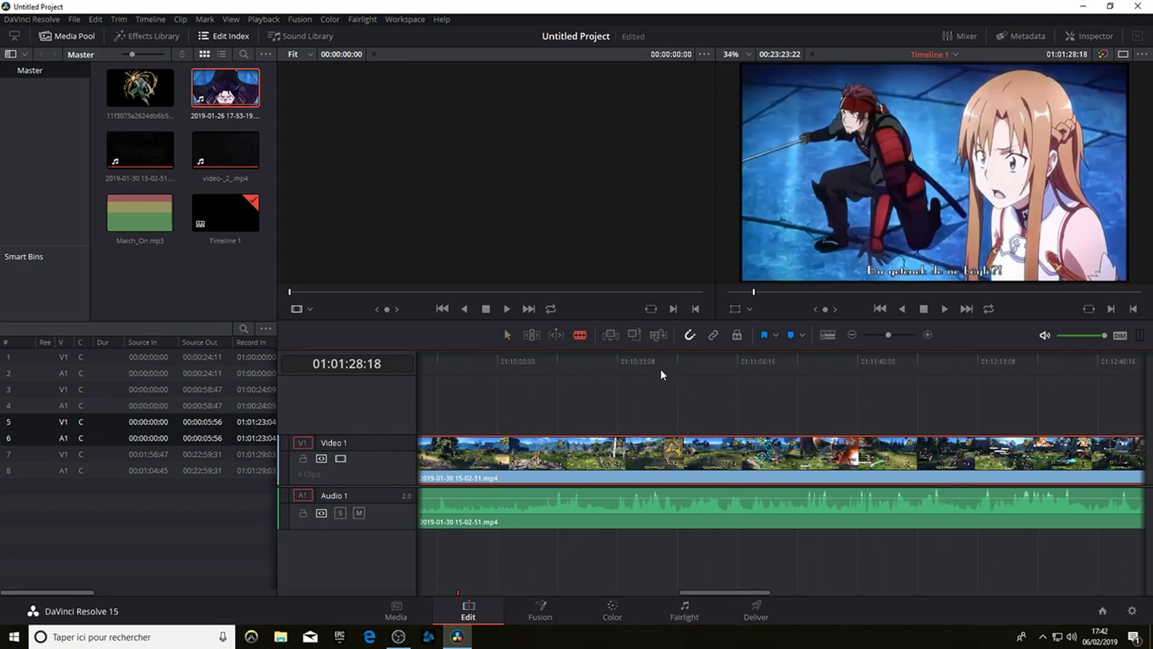
left_click(589, 457)
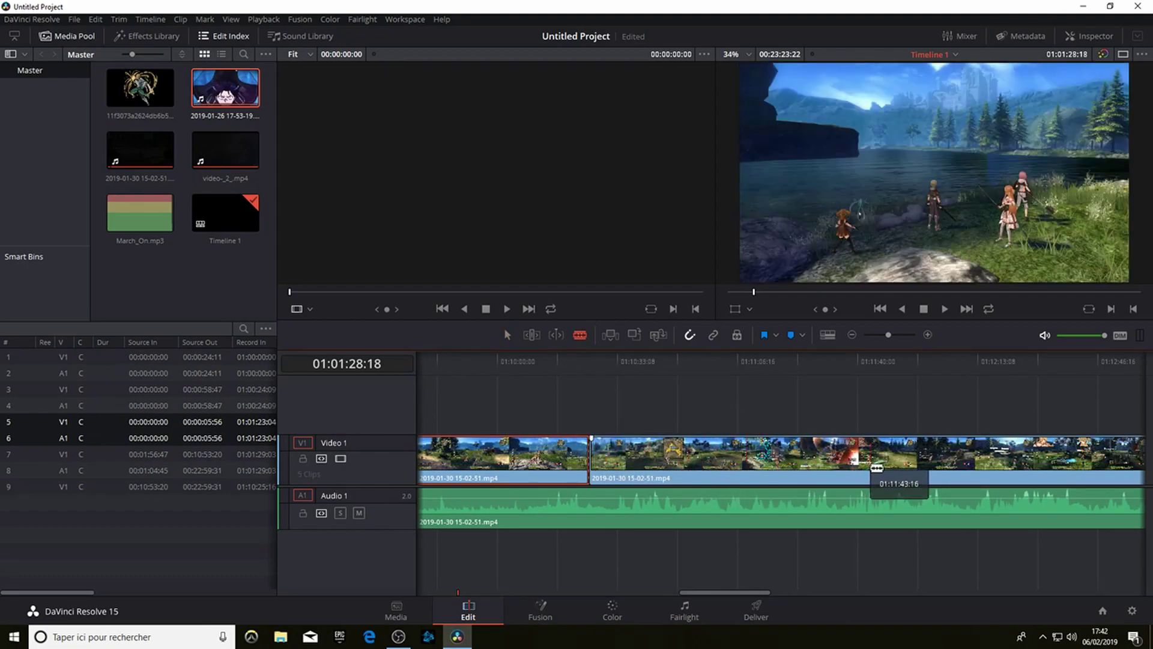
left_click(871, 463)
left_click(590, 508)
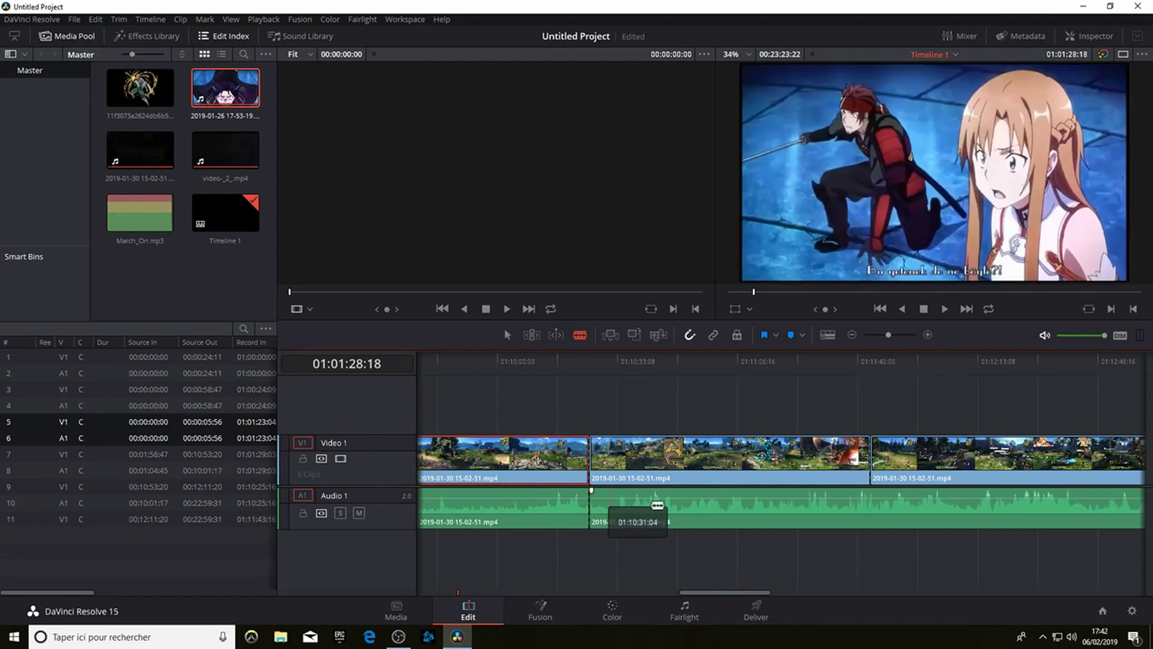
left_click(879, 503)
key("a")
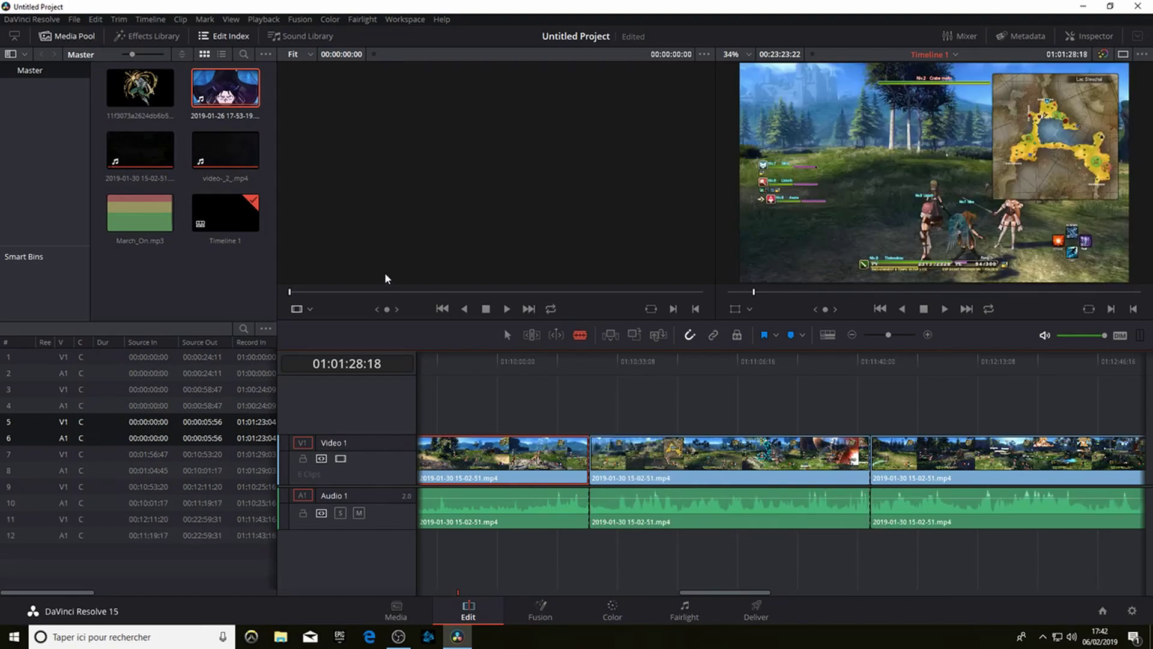
left_click(708, 475)
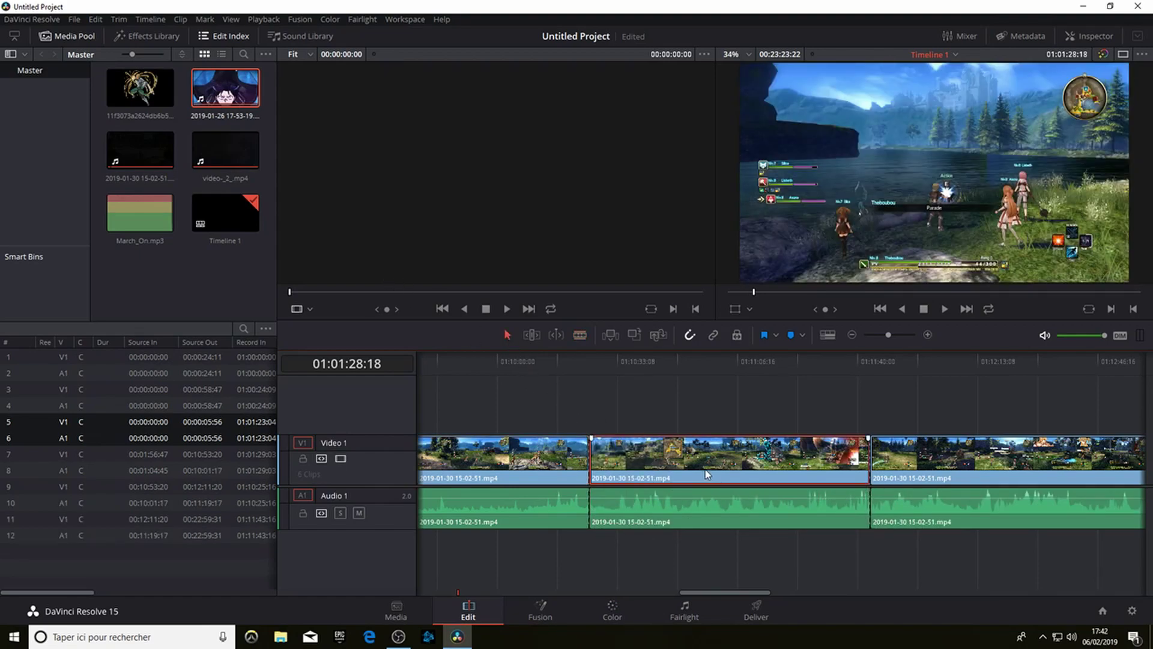
right_click(707, 475)
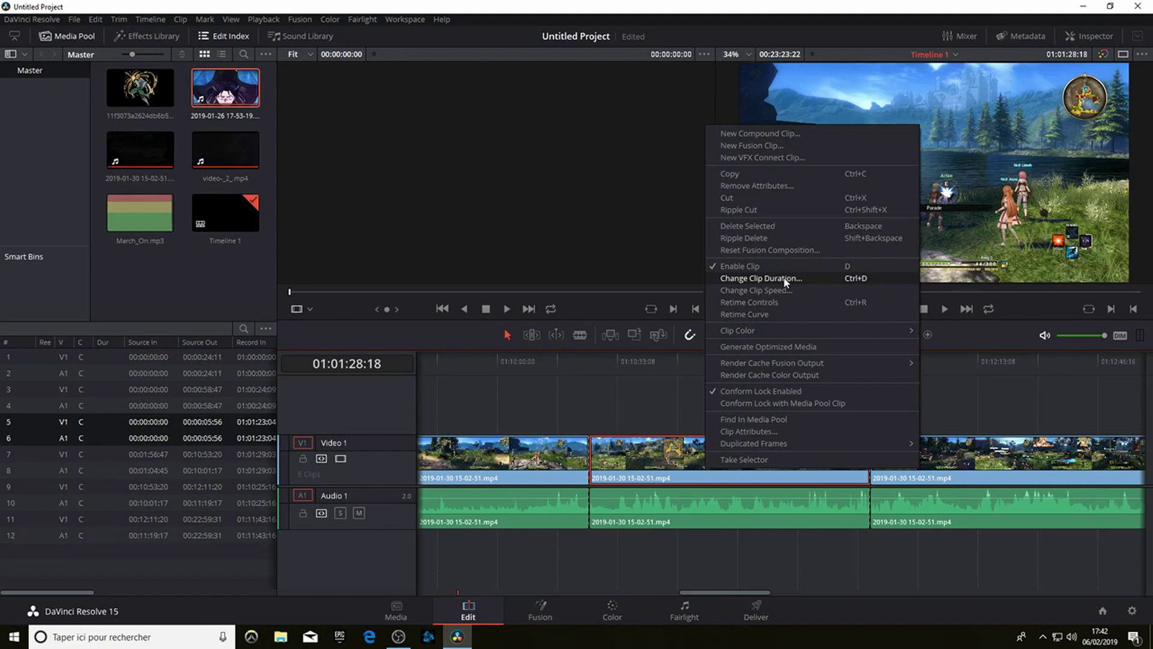
left_click(760, 278)
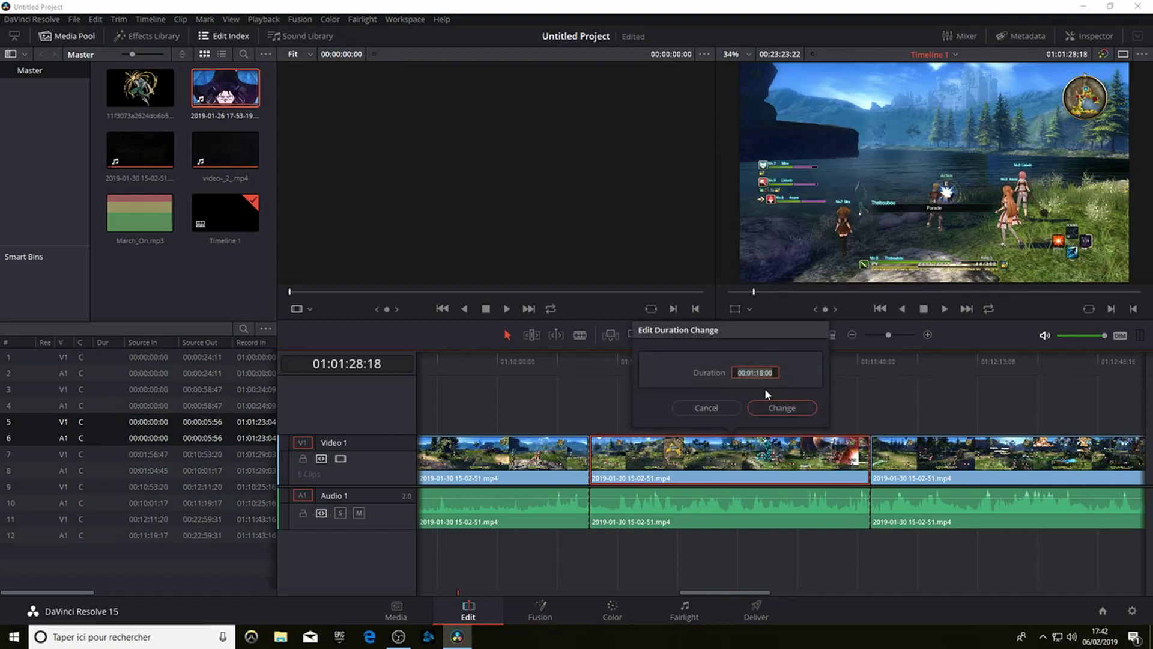
left_click(718, 412)
Step: Change the isolated video section's speed to 302% and play part of it from about 01:10:31
right_click(719, 484)
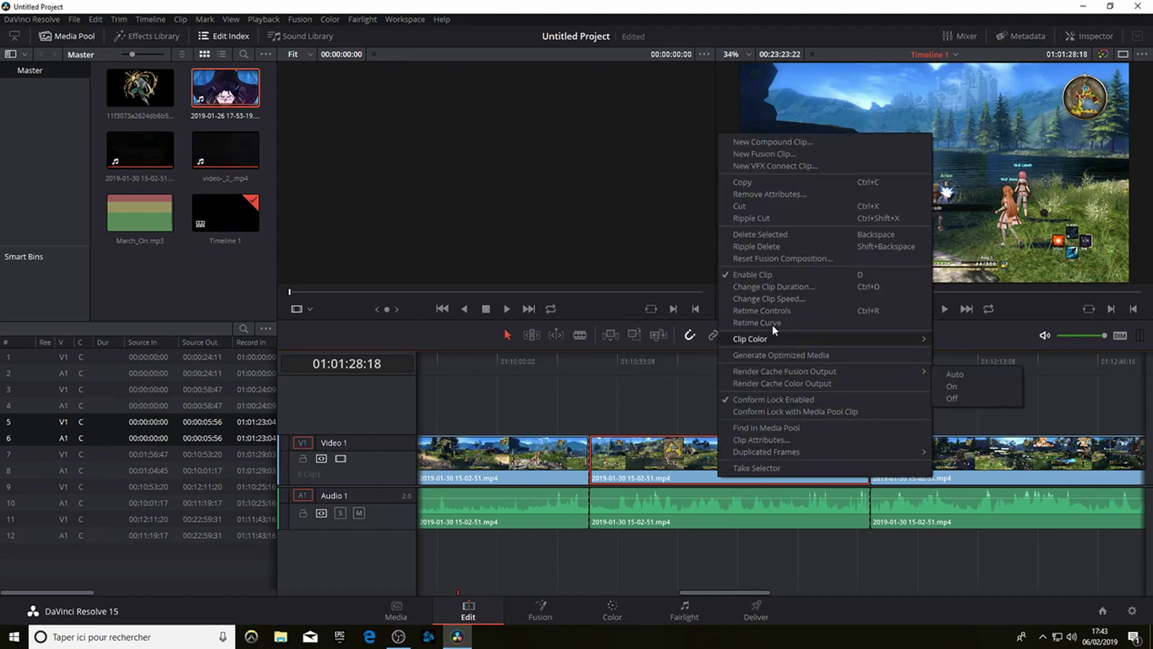
left_click(769, 298)
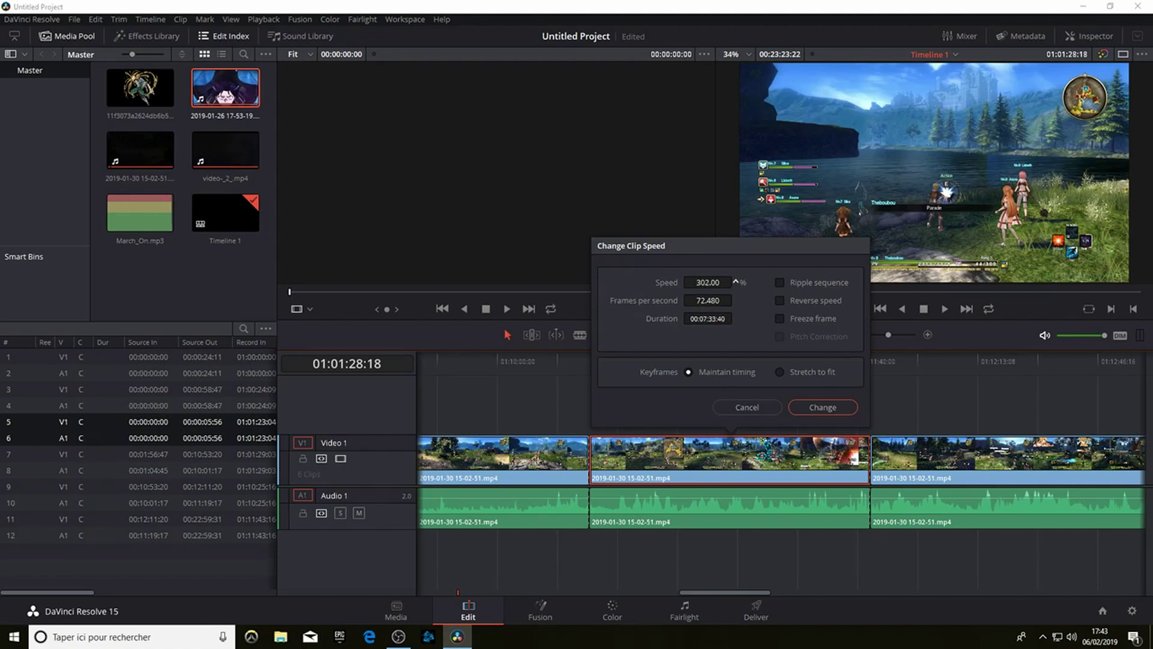
left_click(810, 405)
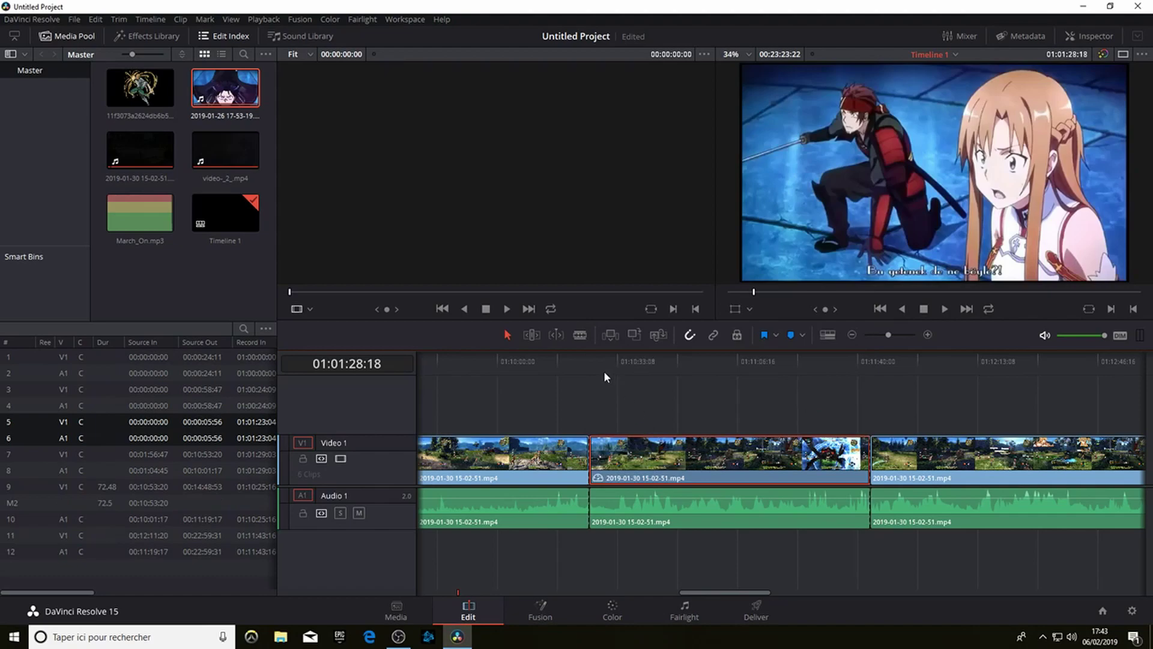
left_click(615, 362)
left_click(947, 309)
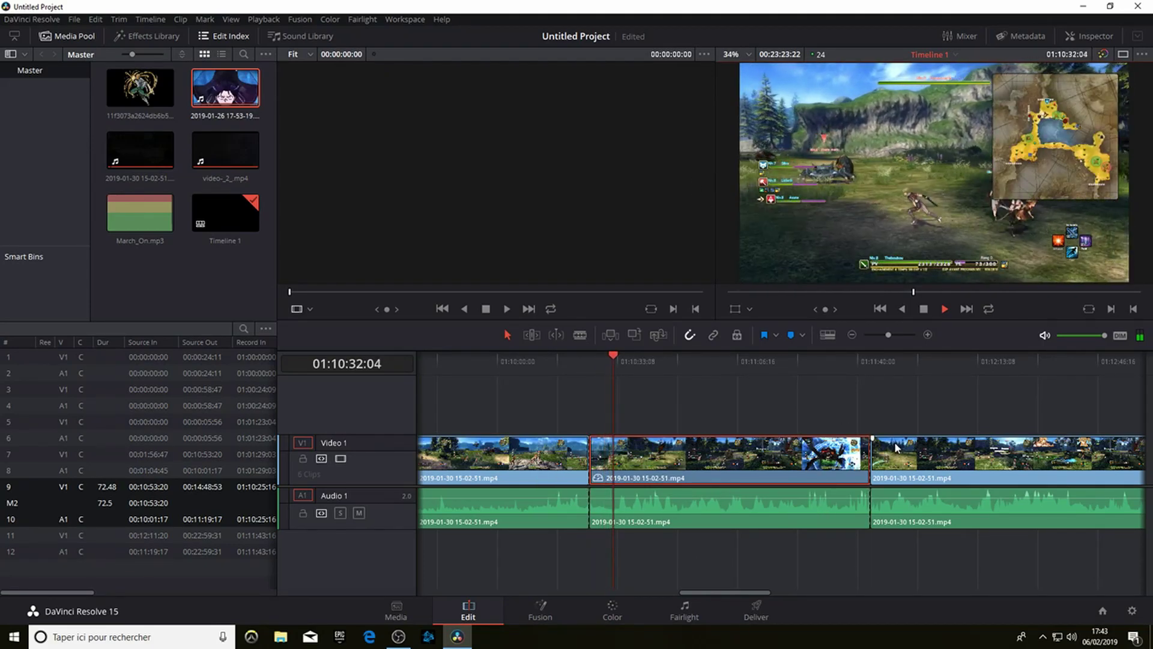
left_click(924, 309)
left_click(767, 524)
right_click(798, 513)
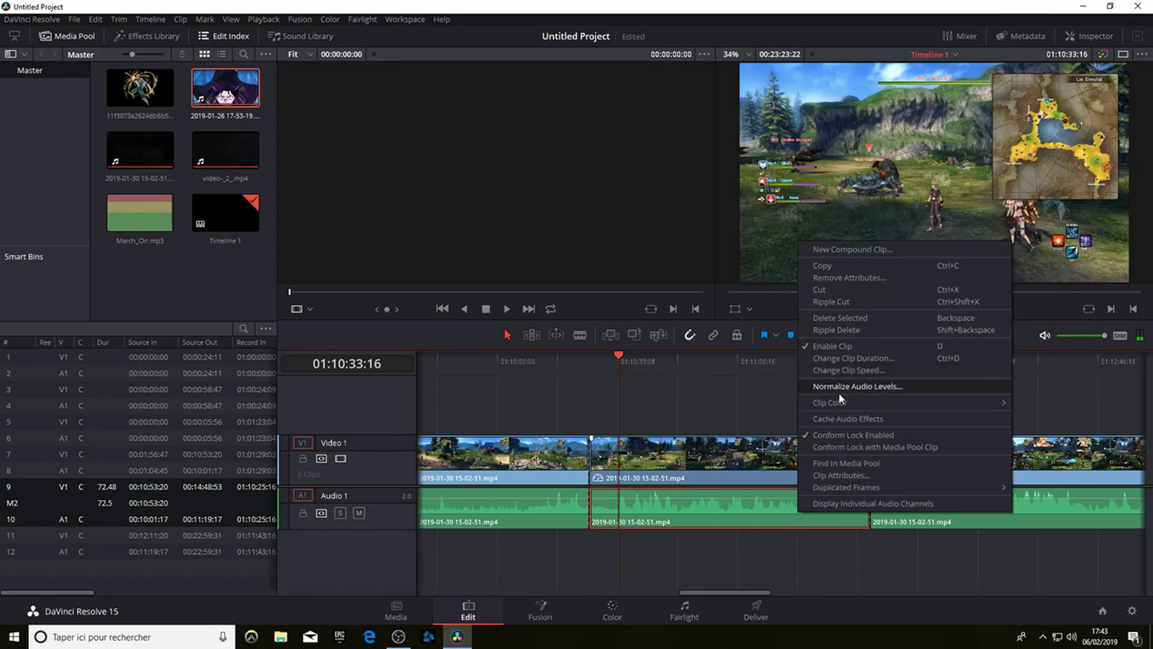
left_click(831, 358)
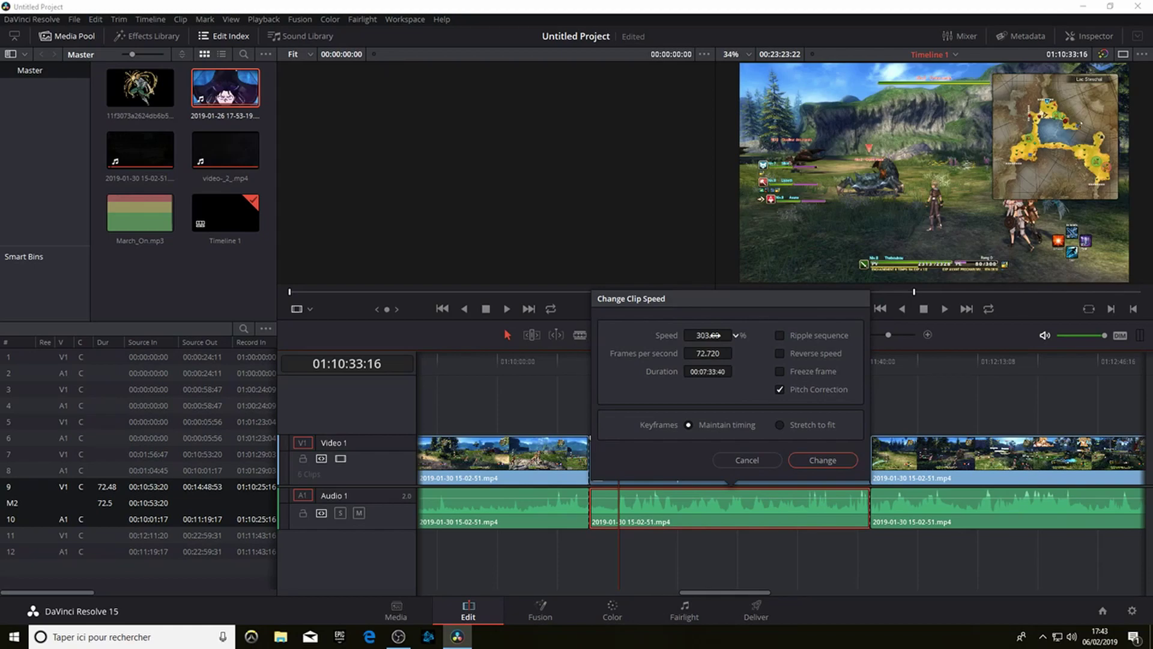
left_click(747, 460)
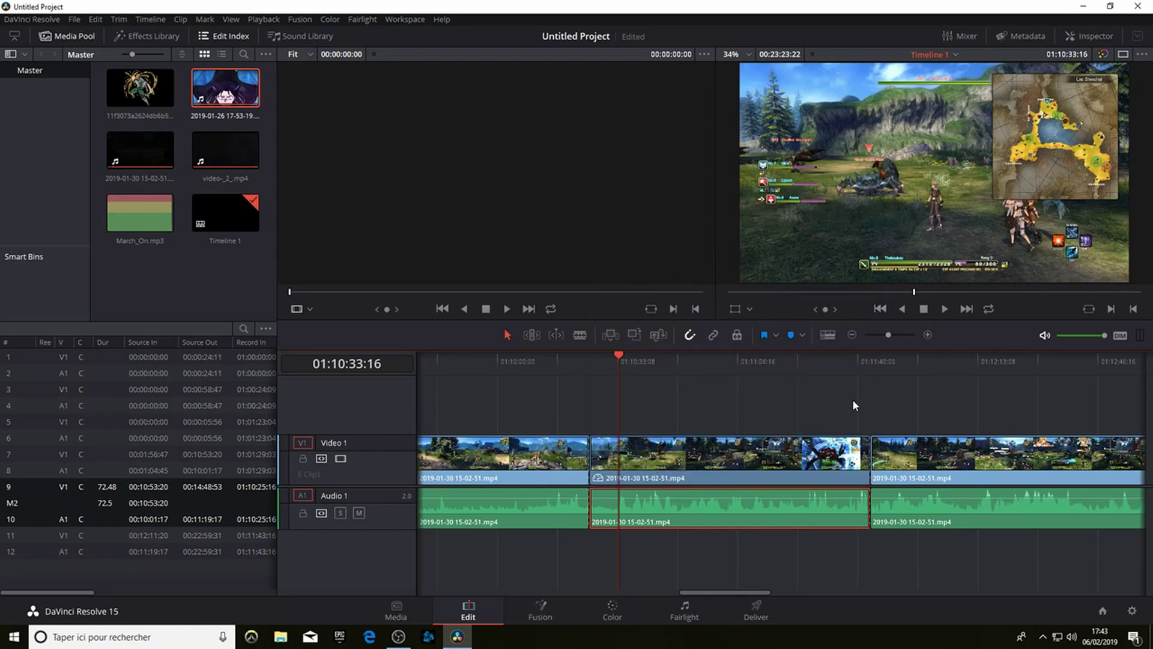
Step: Change the isolated section's audio speed to 75.12 frames per second, playing the section before and after the change
left_click(944, 308)
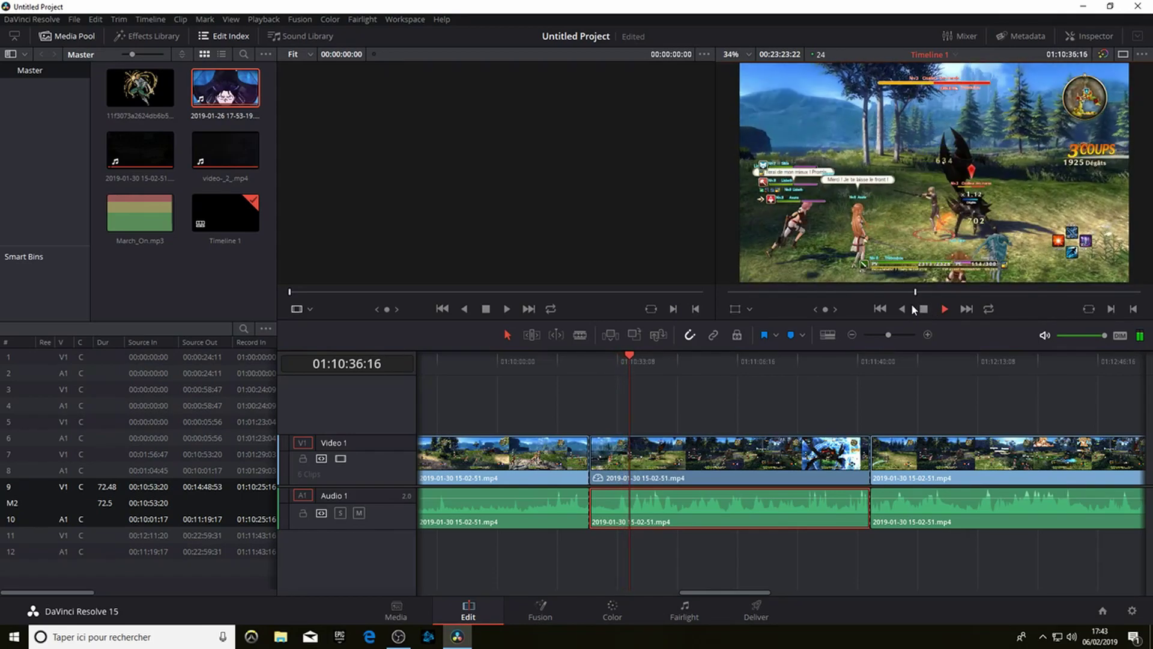
left_click(945, 309)
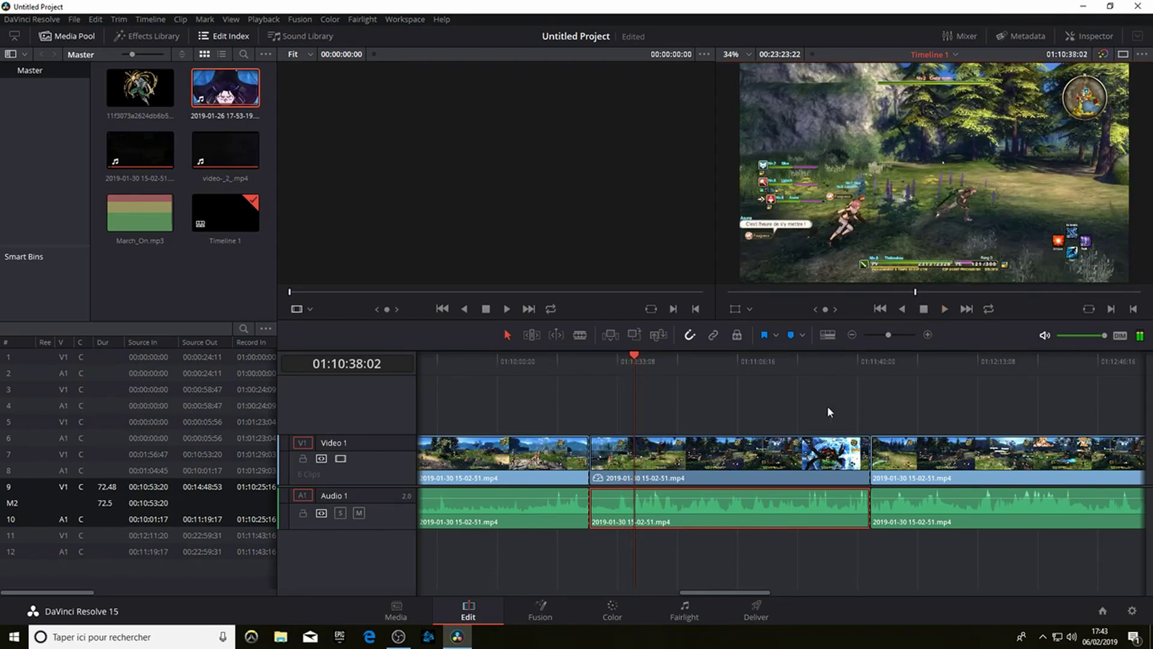
right_click(733, 506)
left_click(791, 367)
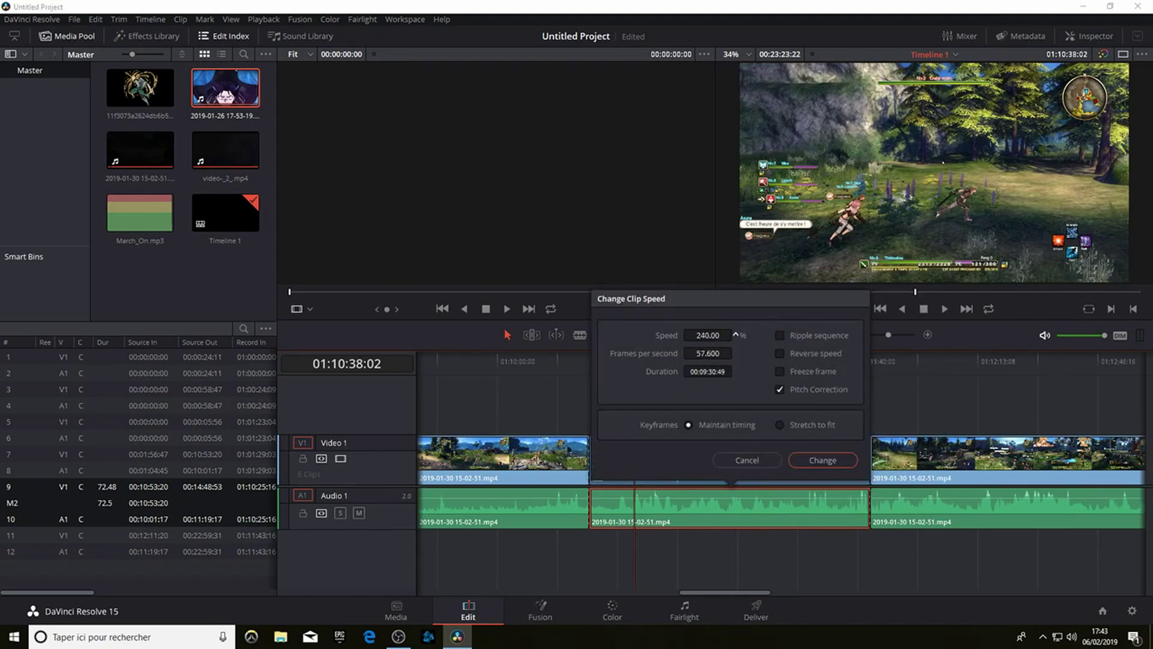
left_click(815, 461)
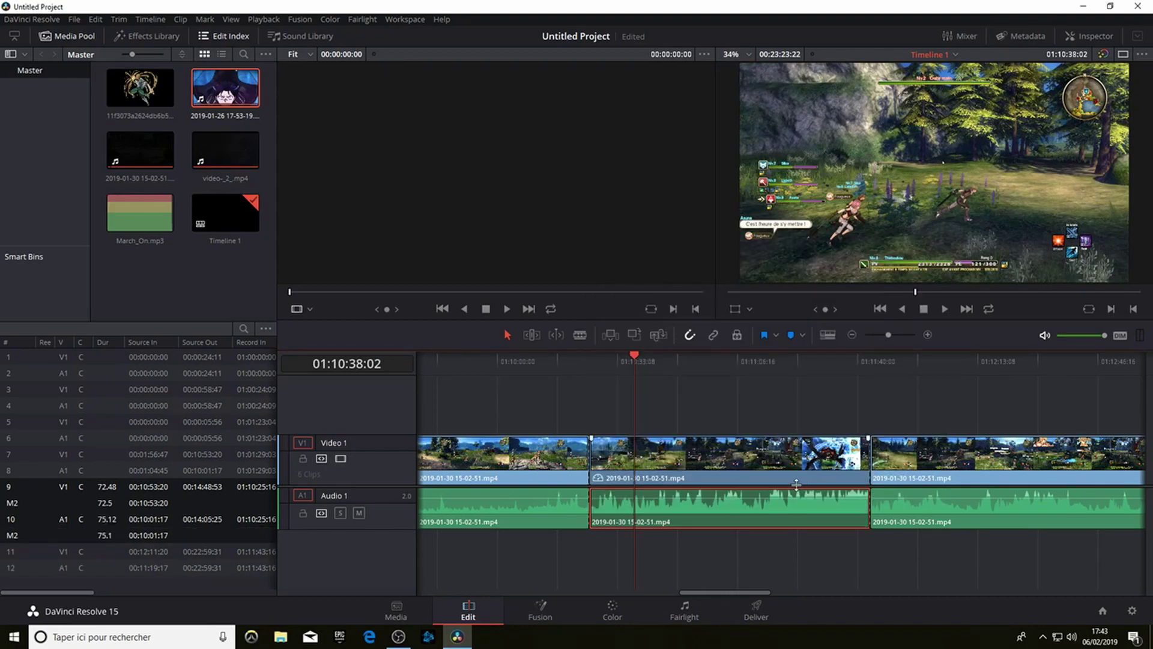
left_click(941, 311)
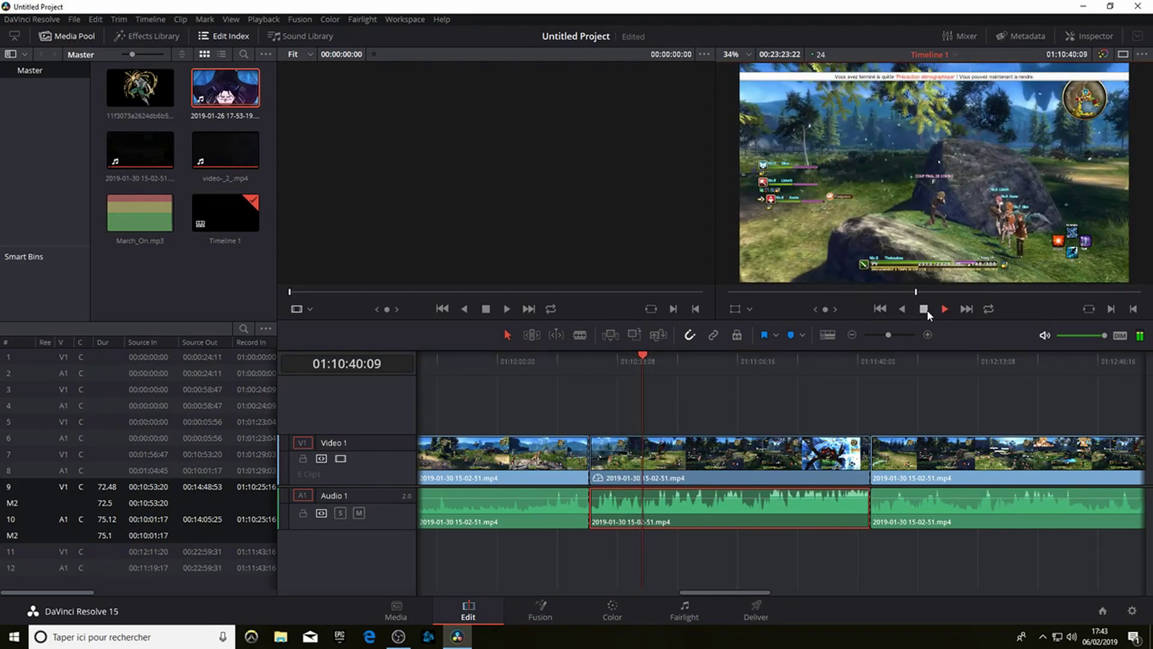
left_click(924, 312)
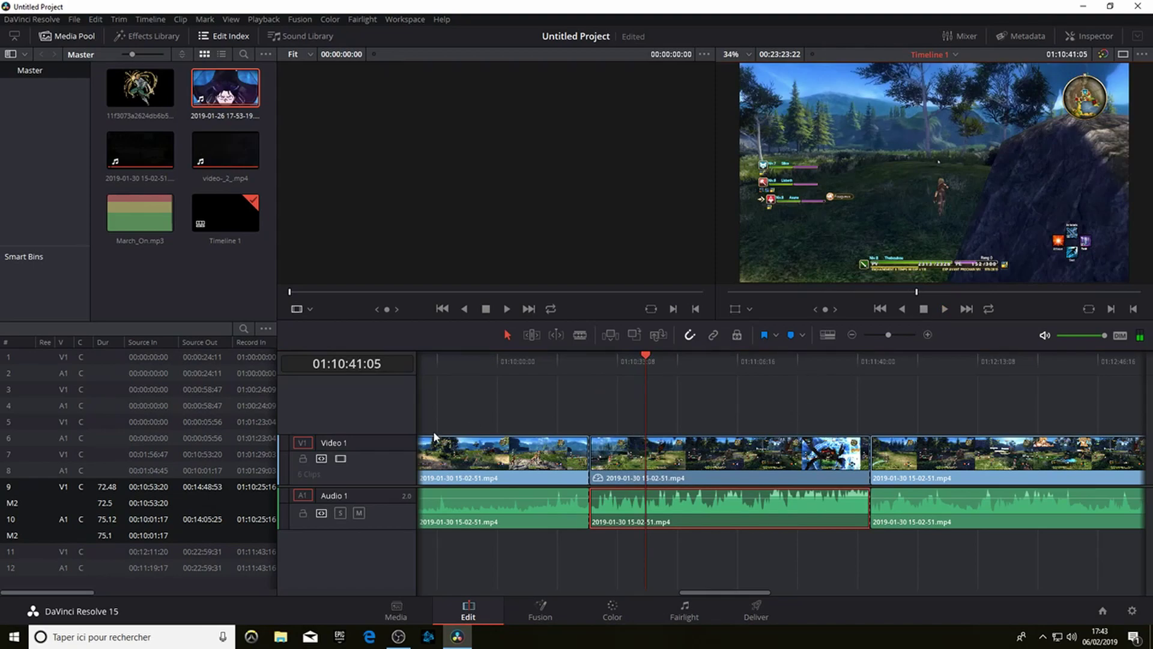
Step: Place the 11f3073a2624db6b5 picture on a new video track above the last gameplay section at about 01:12:26 and extend it to about 40 seconds
left_click(730, 588)
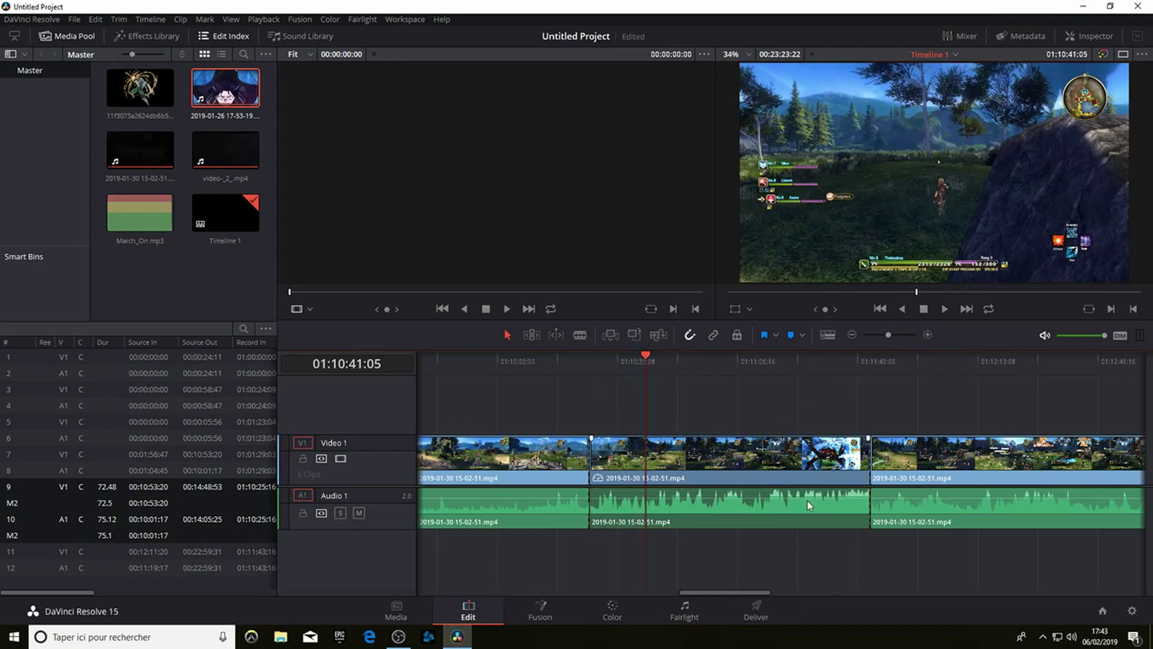
left_click_drag(699, 593, 757, 592)
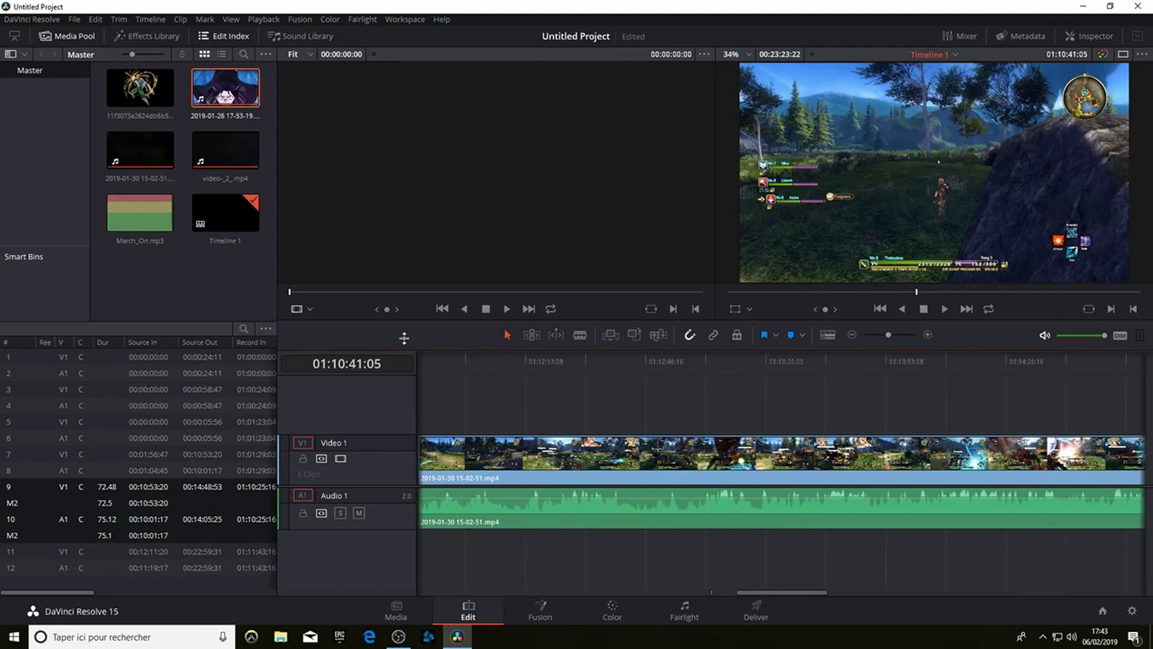
left_click_drag(140, 87, 570, 410)
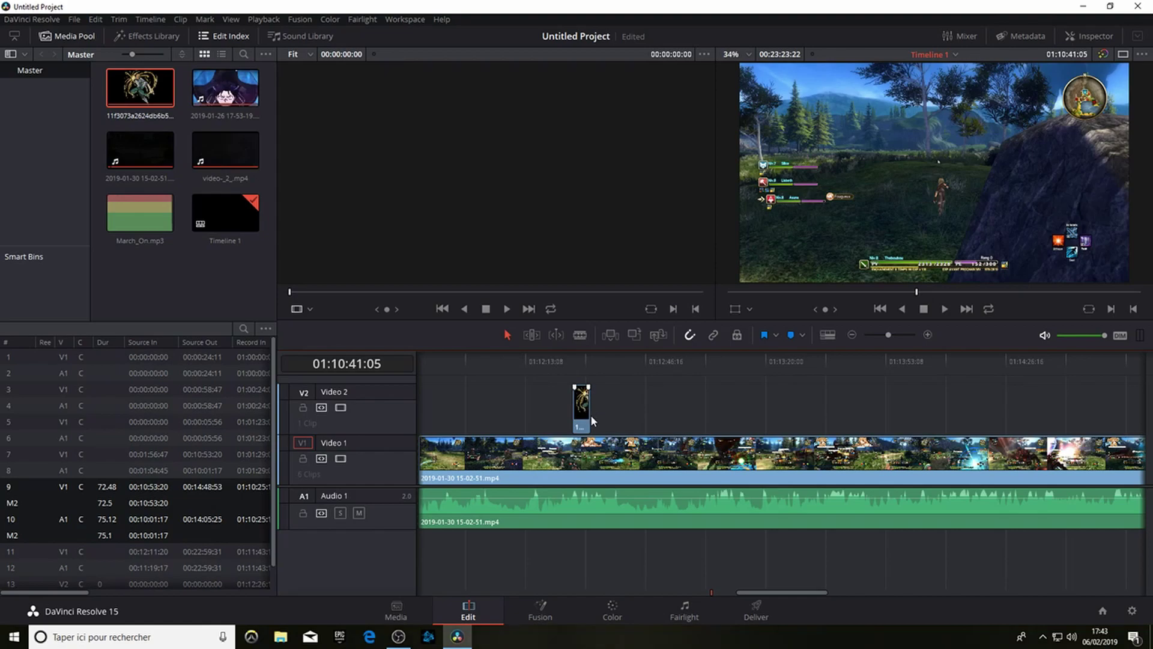
left_click_drag(590, 403, 716, 420)
Step: Try to extend the end of the last gameplay video section to match the end of its audio
left_click_drag(767, 589, 1050, 568)
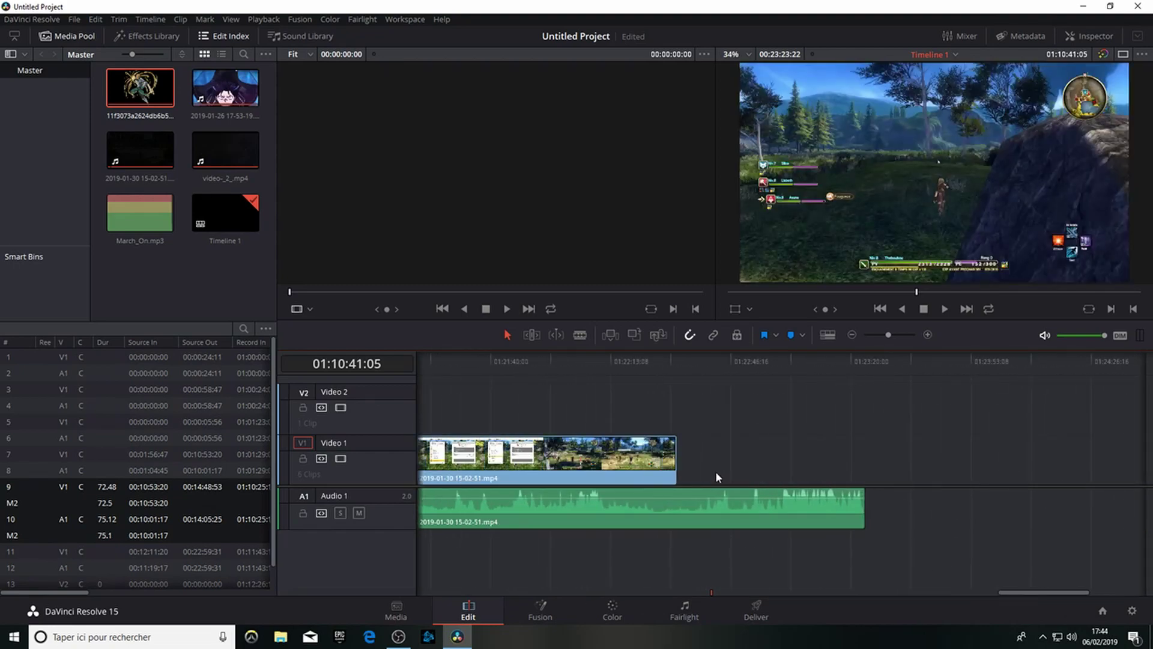
left_click_drag(679, 462, 898, 458)
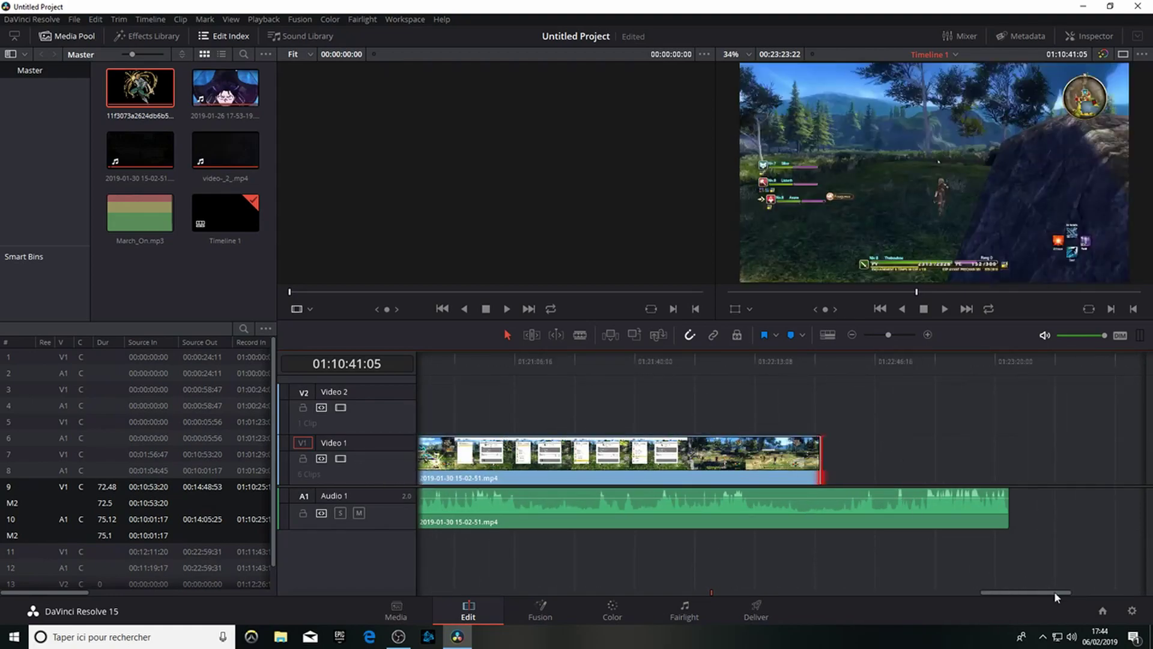
Step: Lower the last gameplay section's audio volume and add March_On.mp3 at reduced volume on a second audio track, aligned with that section's start
left_click_drag(1038, 592, 778, 573)
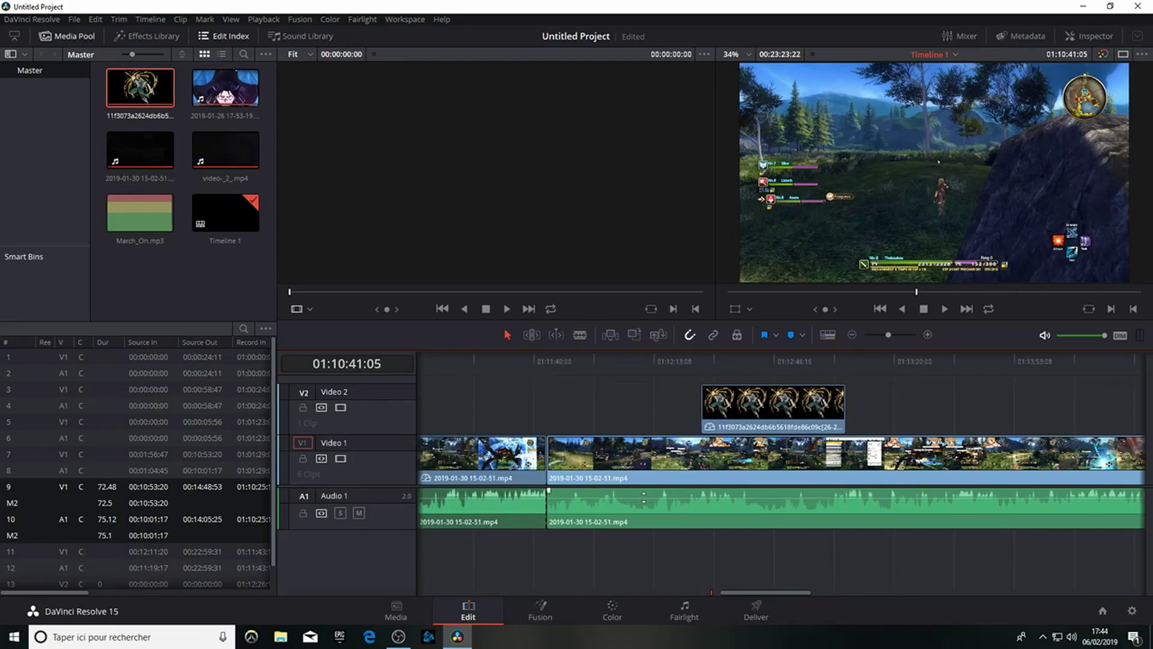
mouse_move(644, 496)
left_mouse_down()
mouse_move(647, 511)
mouse_move(653, 498)
left_mouse_up()
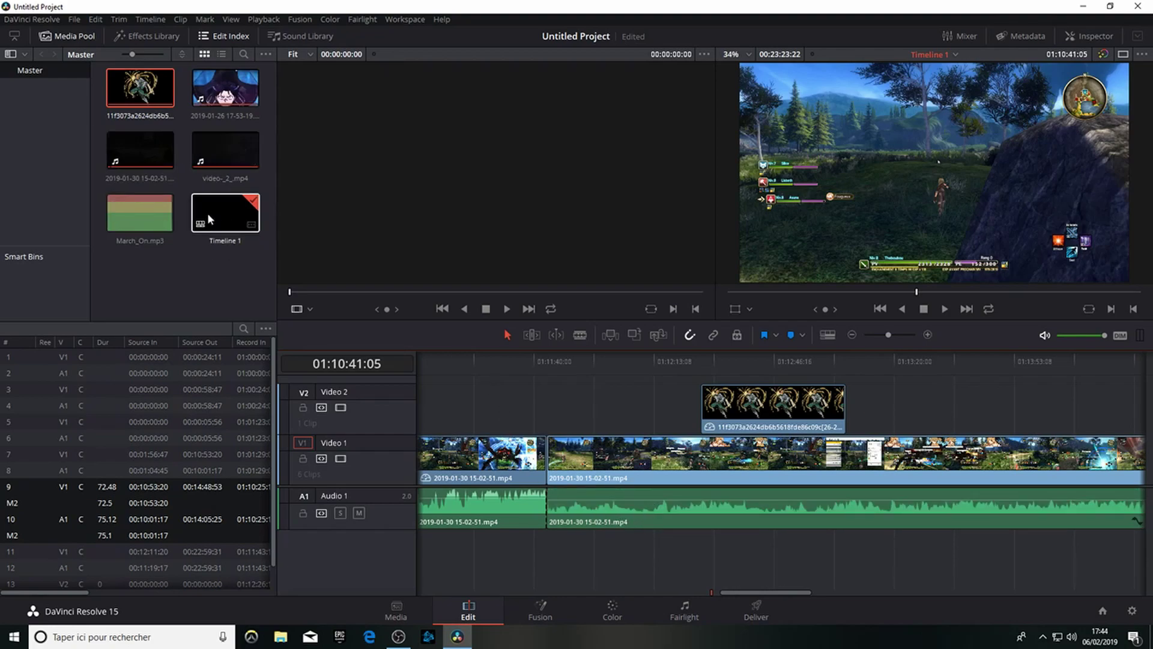
left_click_drag(135, 145, 639, 565)
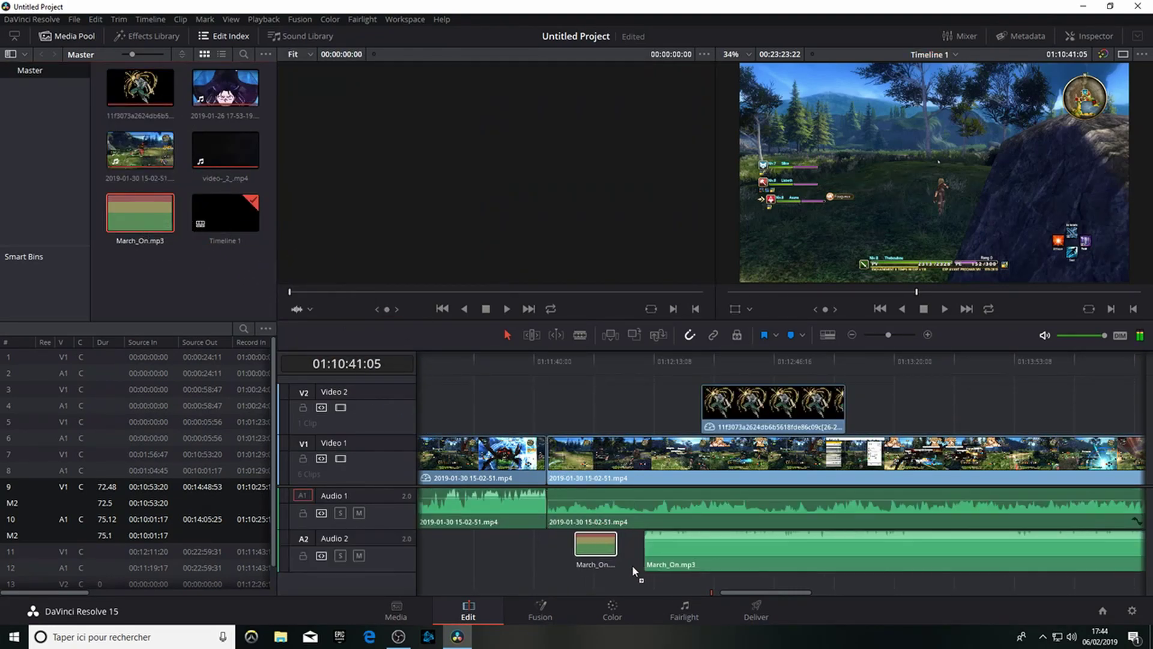
left_click_drag(551, 558, 579, 554)
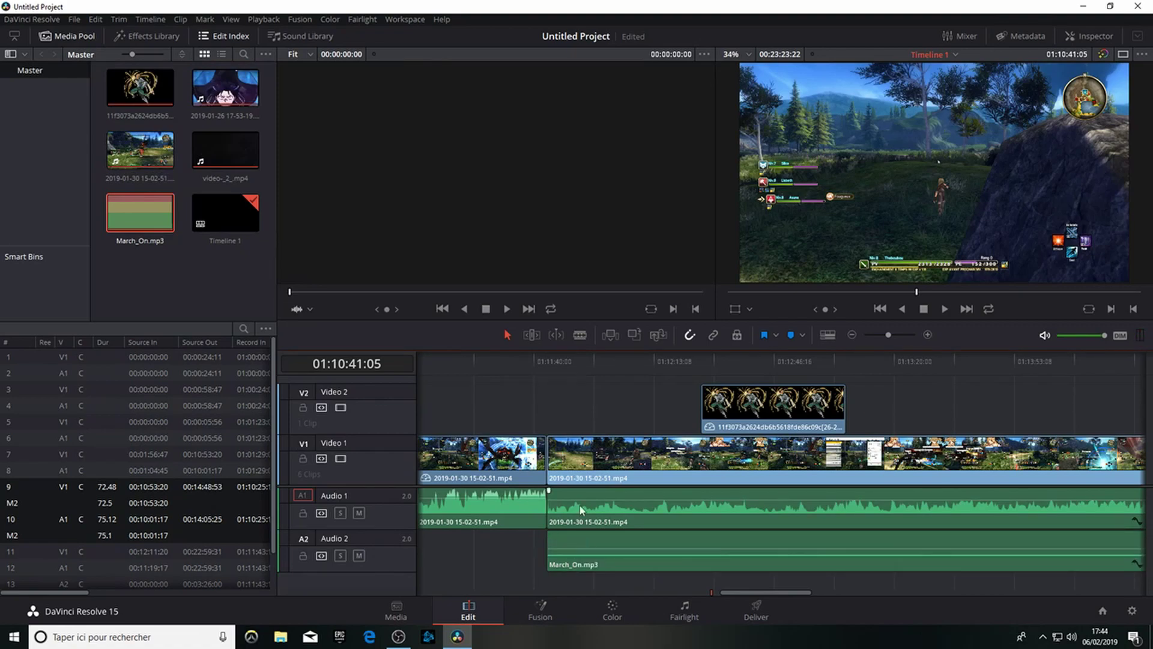
Step: Play the timeline briefly from the start of the March_On.mp3 music and from the start of the overlay picture
left_click(548, 362)
left_click(943, 311)
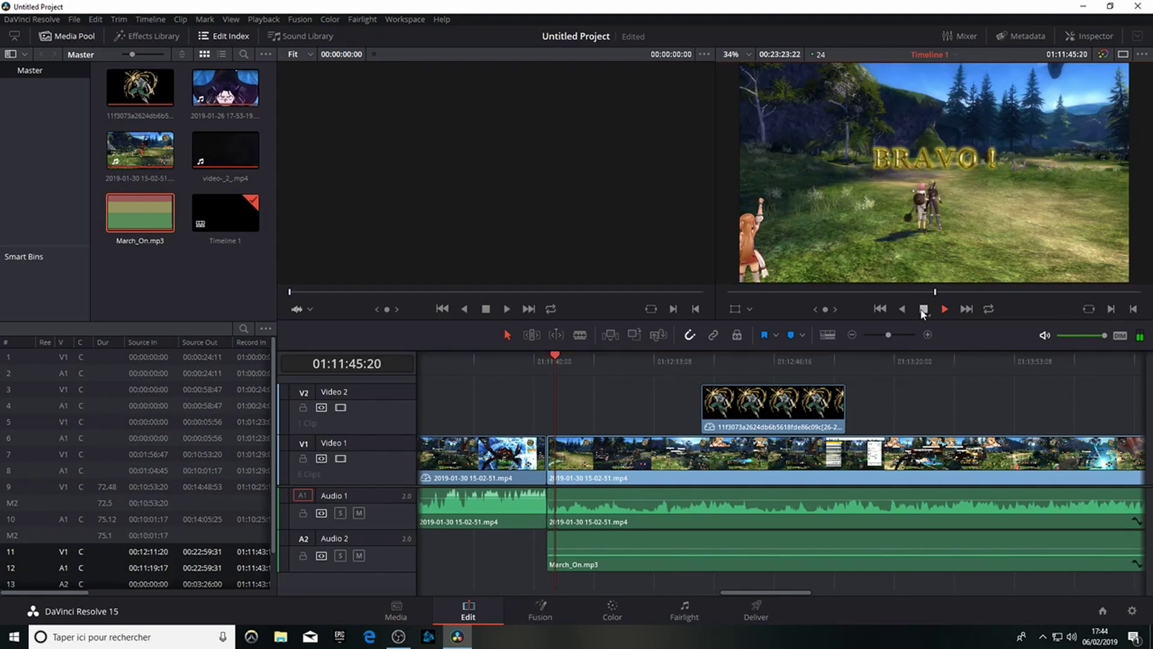
left_click(924, 310)
left_click(701, 373)
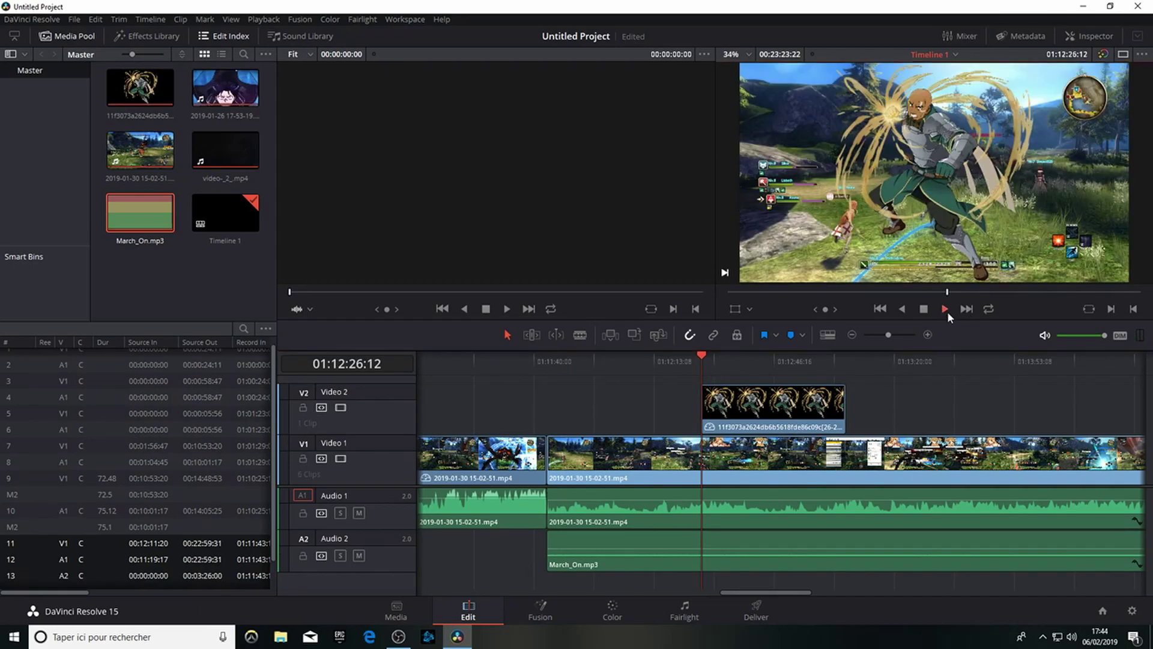
left_click(945, 310)
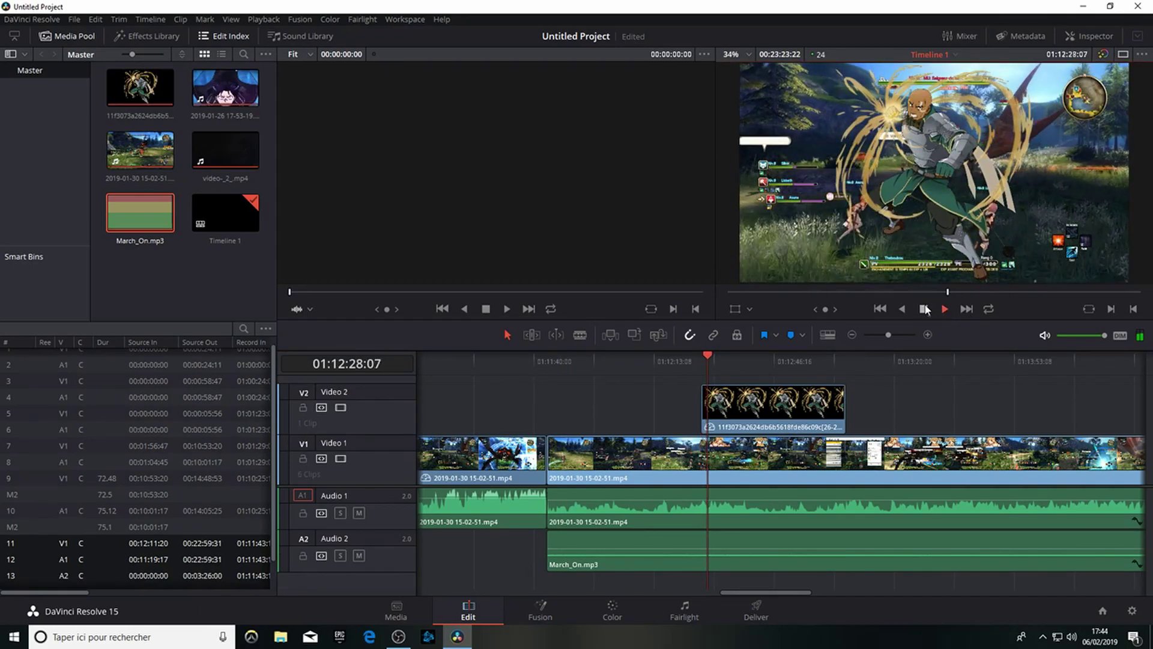
left_click(925, 309)
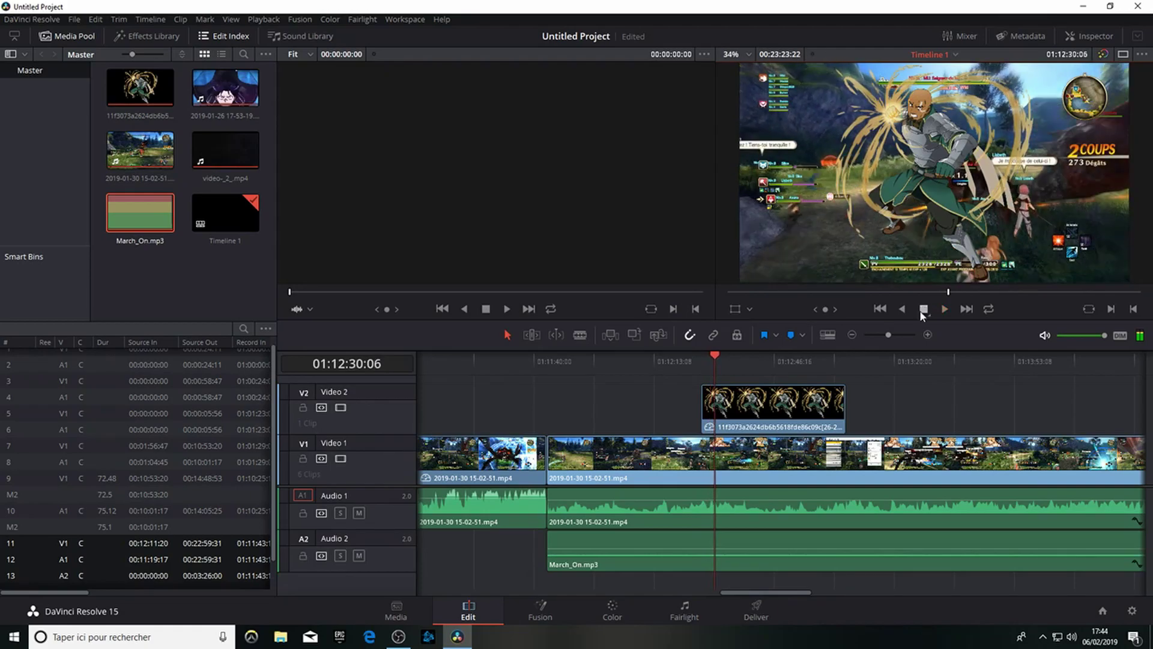
Step: Transform the overlay picture, shrinking it and moving it to the upper-left part of the video frame
left_click(734, 312)
left_click_drag(903, 179, 794, 201)
left_click_drag(960, 72, 927, 100)
left_click_drag(817, 180, 799, 155)
left_click_drag(833, 81, 834, 75)
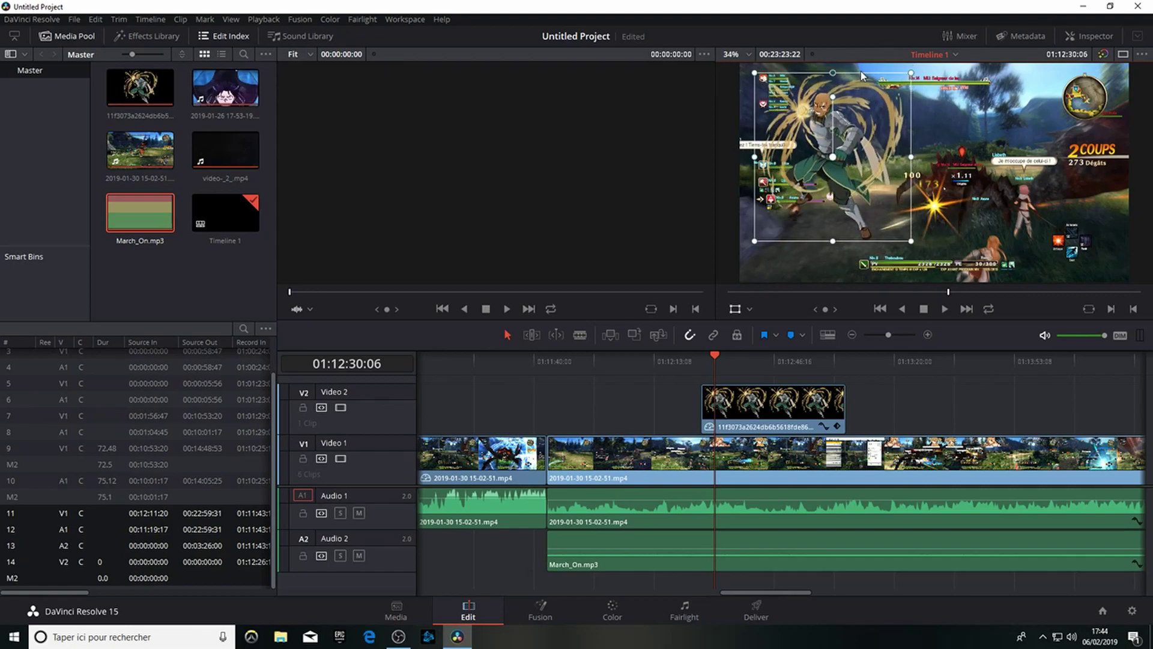
Step: Rotate the overlay picture clockwise in the video frame and leave transform mode
mouse_move(837, 160)
left_mouse_down()
mouse_move(848, 161)
mouse_move(837, 158)
left_mouse_up()
left_click_drag(834, 98, 862, 150)
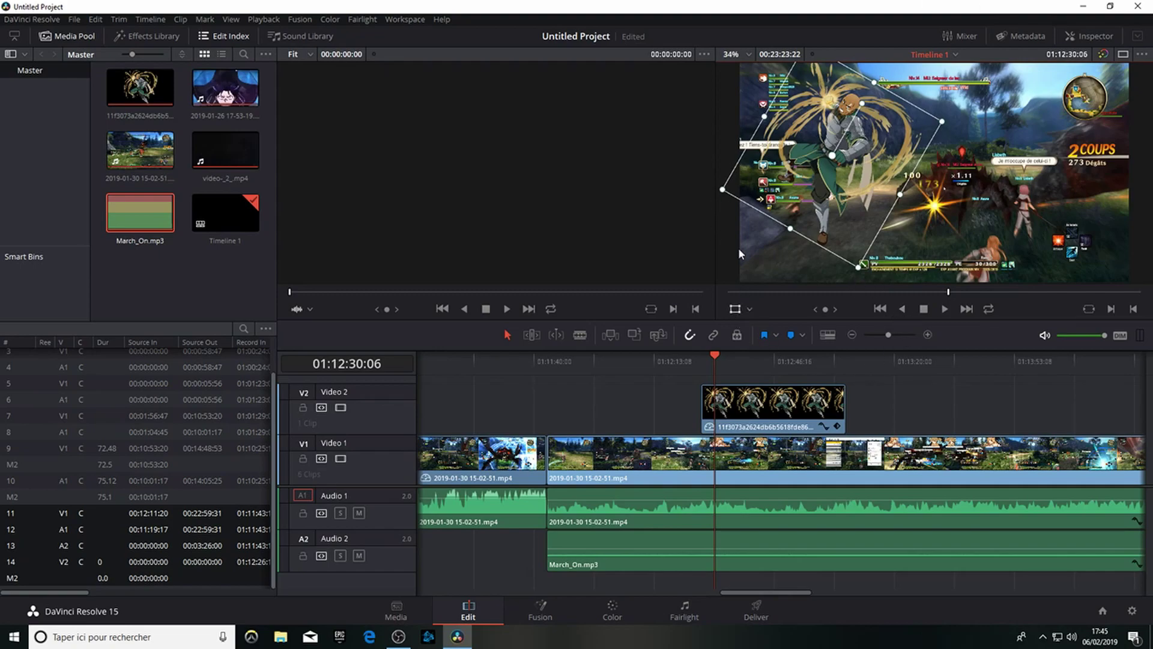
left_click(736, 308)
Step: Play the timeline from just before the overlay picture to check its tilted placement
left_click(662, 359)
left_click(943, 309)
left_click(688, 359)
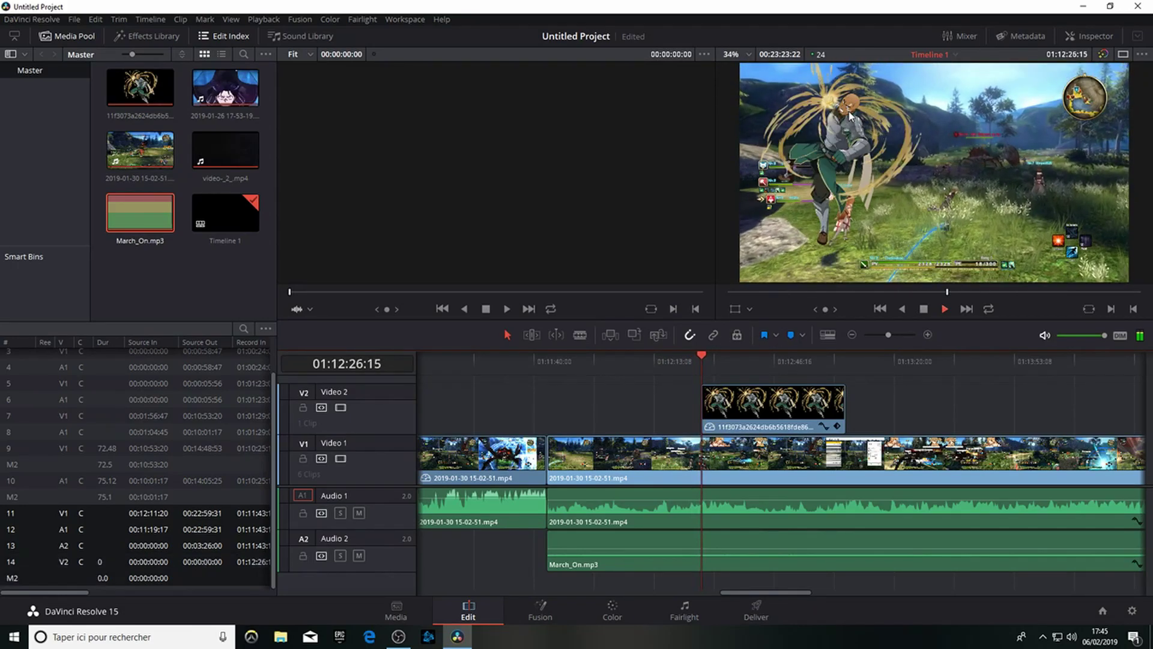
left_click(926, 308)
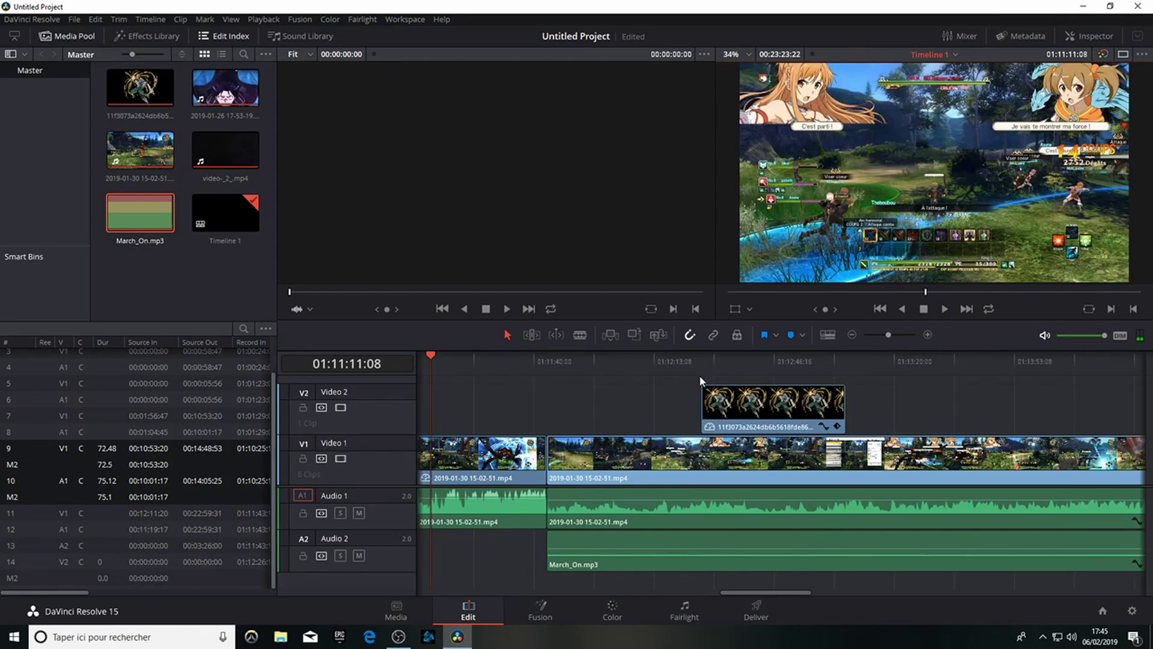
Step: Split the overlay picture near its start and reposition the second part upright around the centre of the video frame
left_click(721, 408)
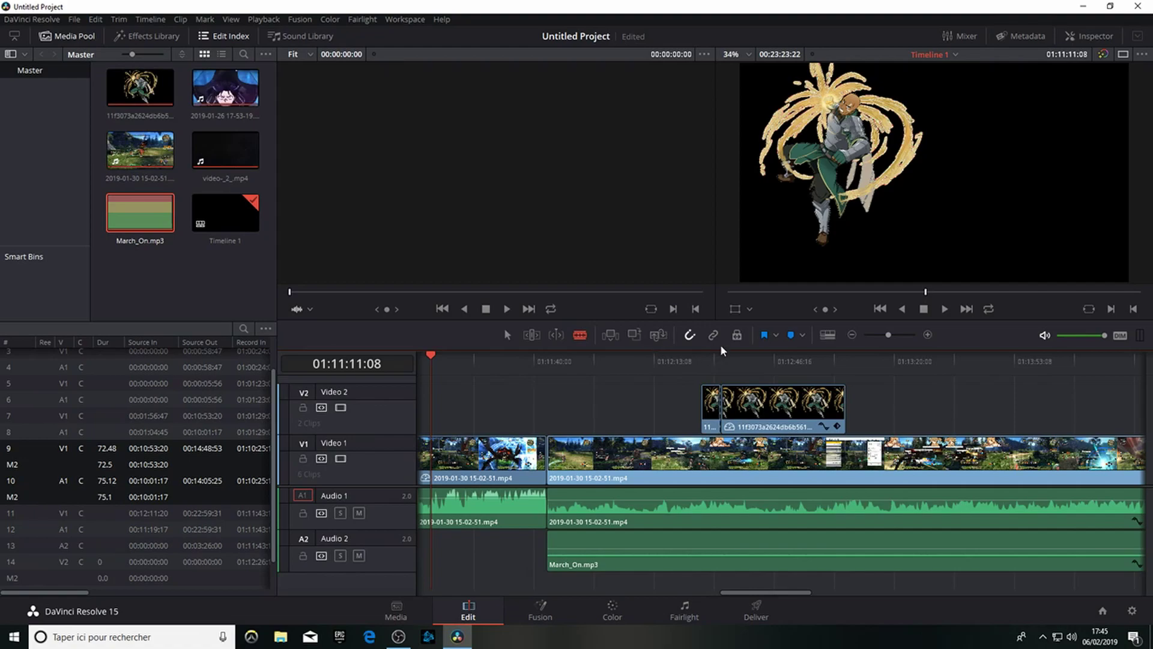
double_click(730, 402)
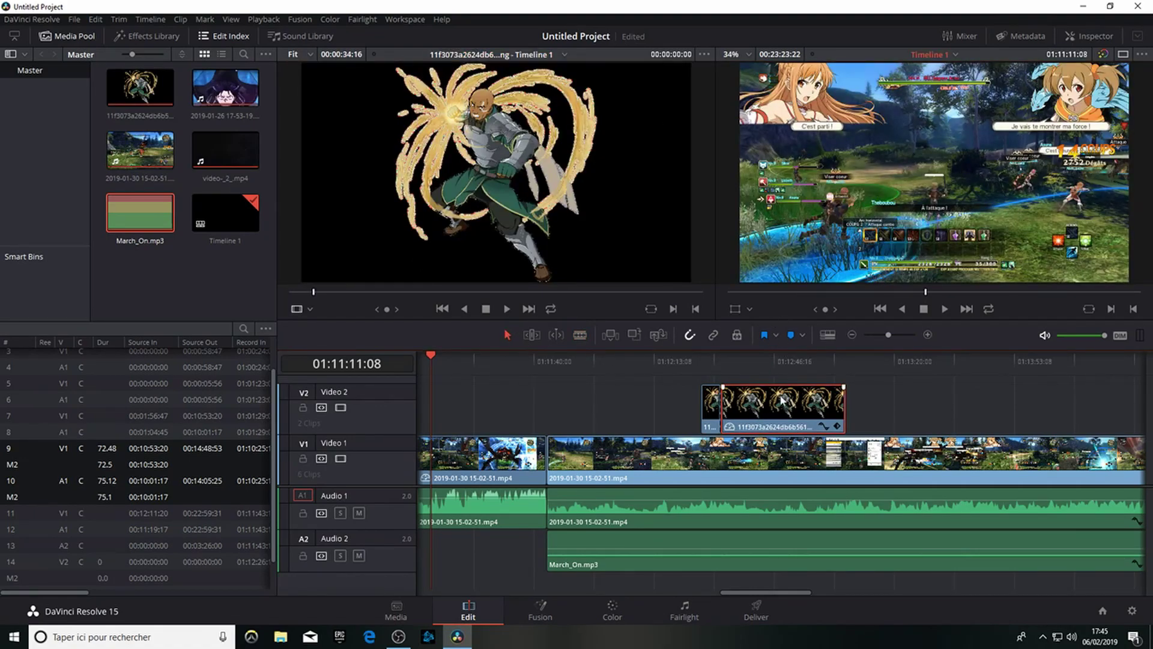
left_click(737, 308)
left_click_drag(889, 151, 955, 168)
left_click_drag(973, 113, 944, 117)
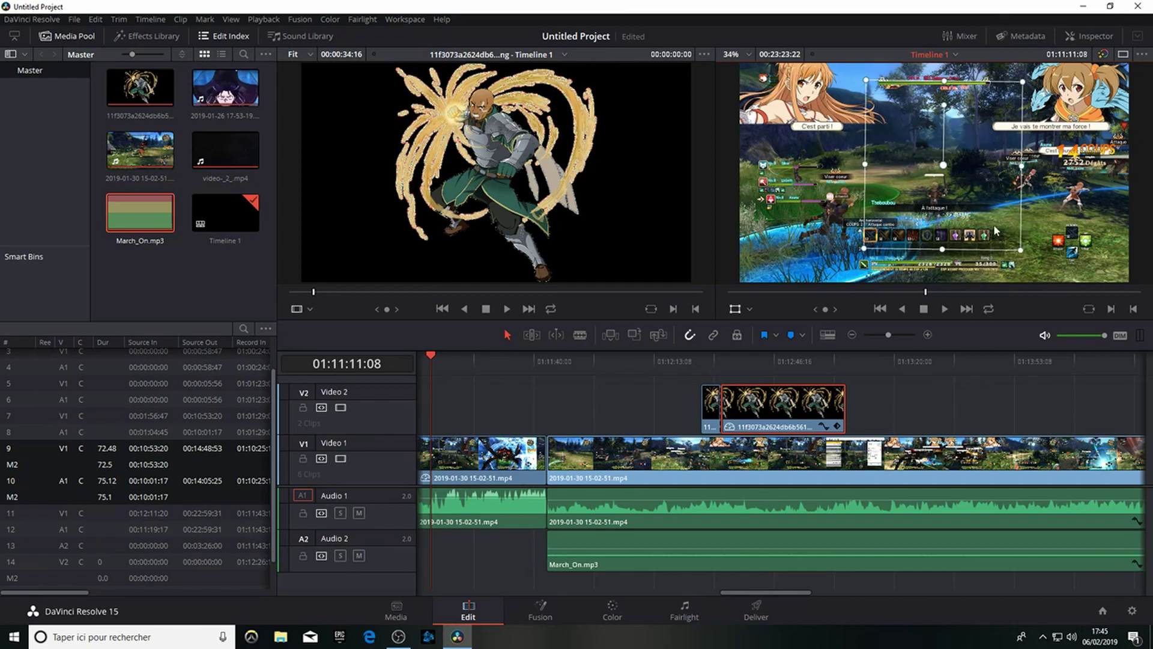
Step: Play the timeline across the split overlay picture to check the change of position between its two parts
left_click(680, 362)
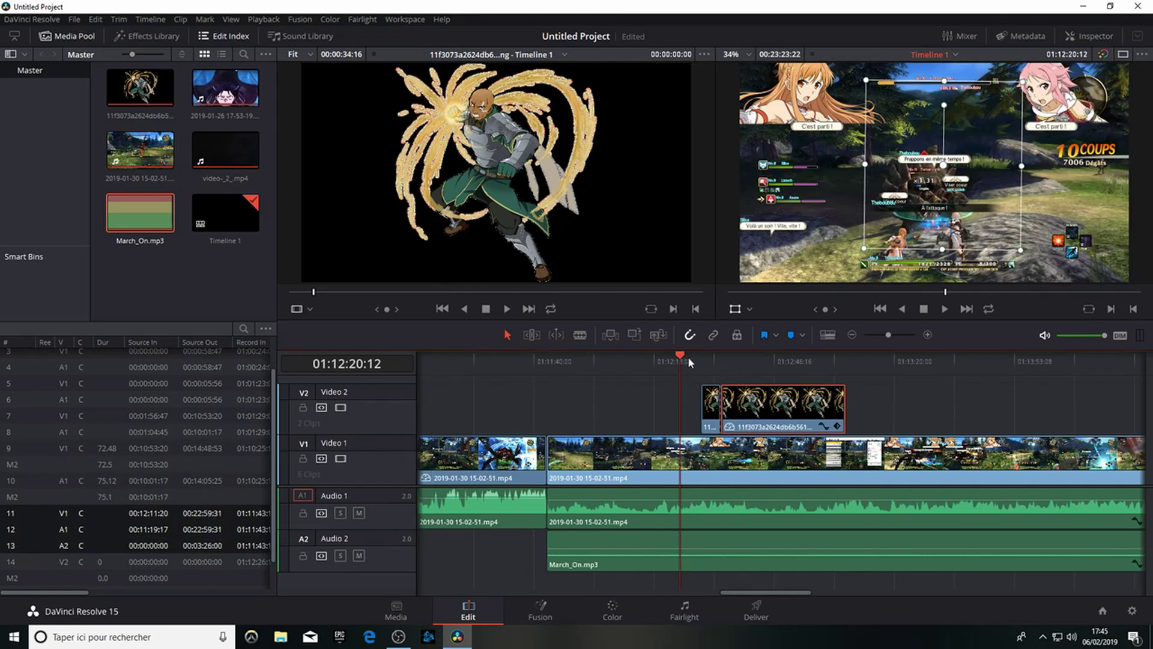
left_click(945, 309)
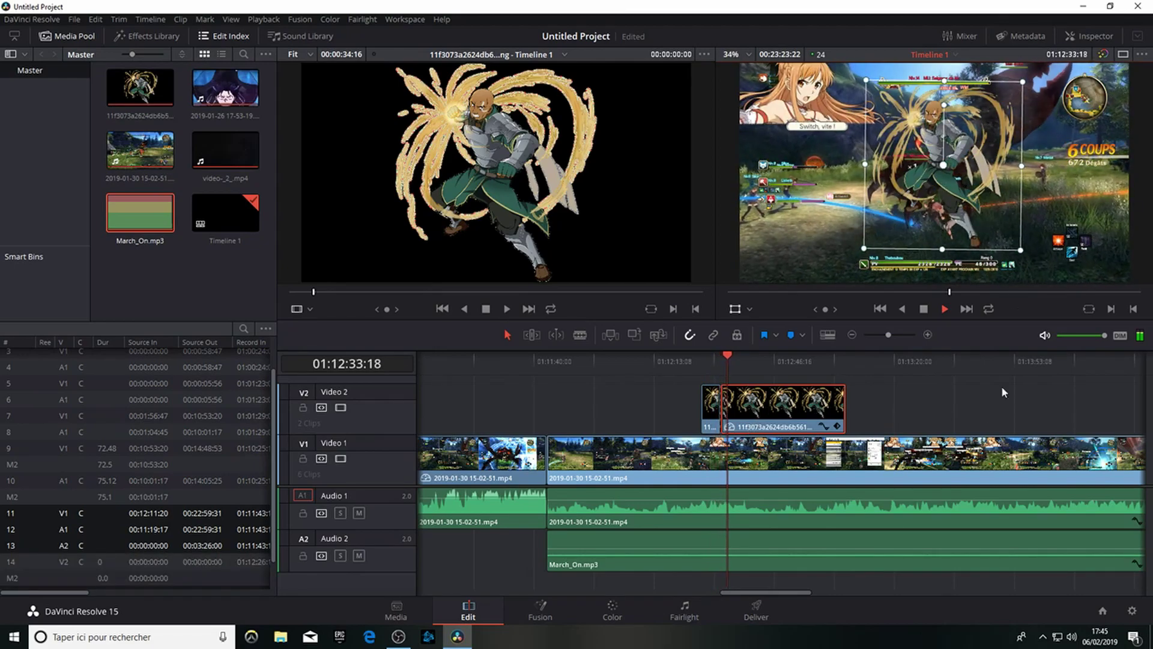
left_click(925, 310)
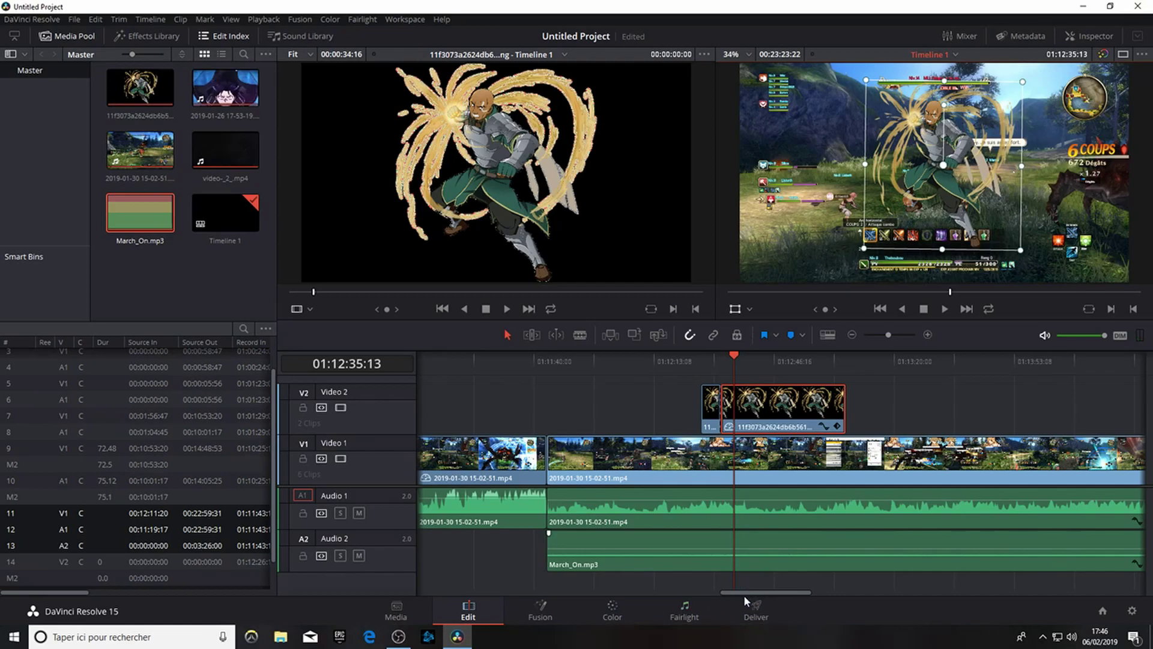
Step: Cut the last gameplay video section at about 01:17:59 and again over a minute further on, isolating a middle section
mouse_move(750, 593)
left_mouse_down()
mouse_move(823, 586)
mouse_move(736, 585)
mouse_move(749, 586)
left_mouse_up()
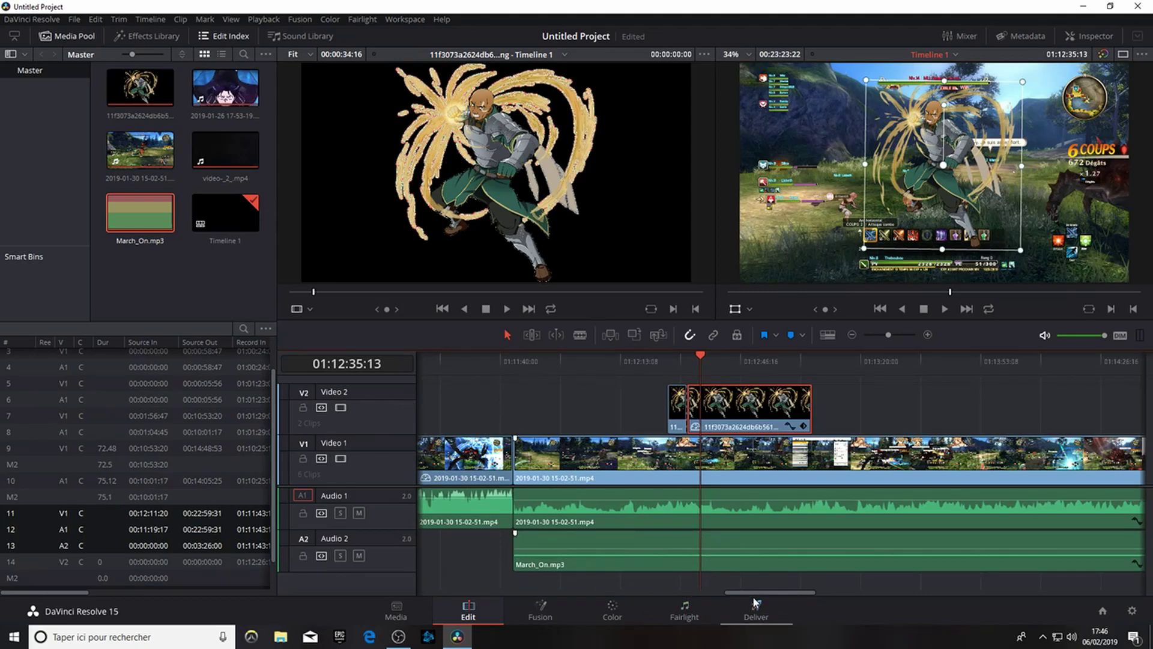
left_click_drag(794, 592, 950, 610)
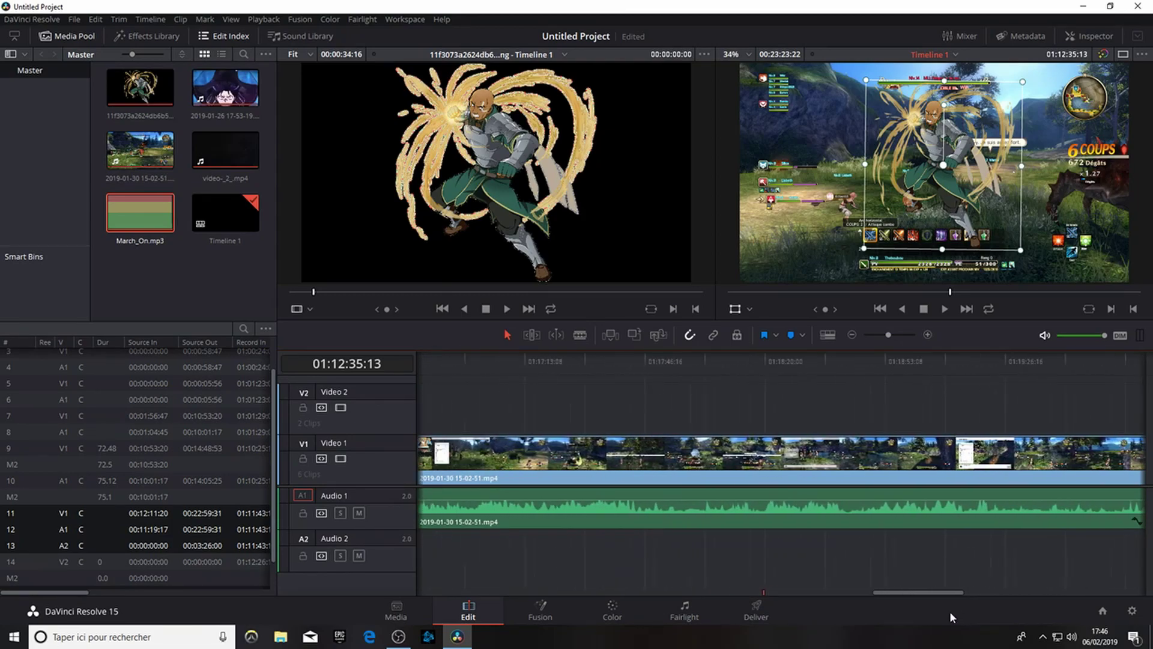
key("b")
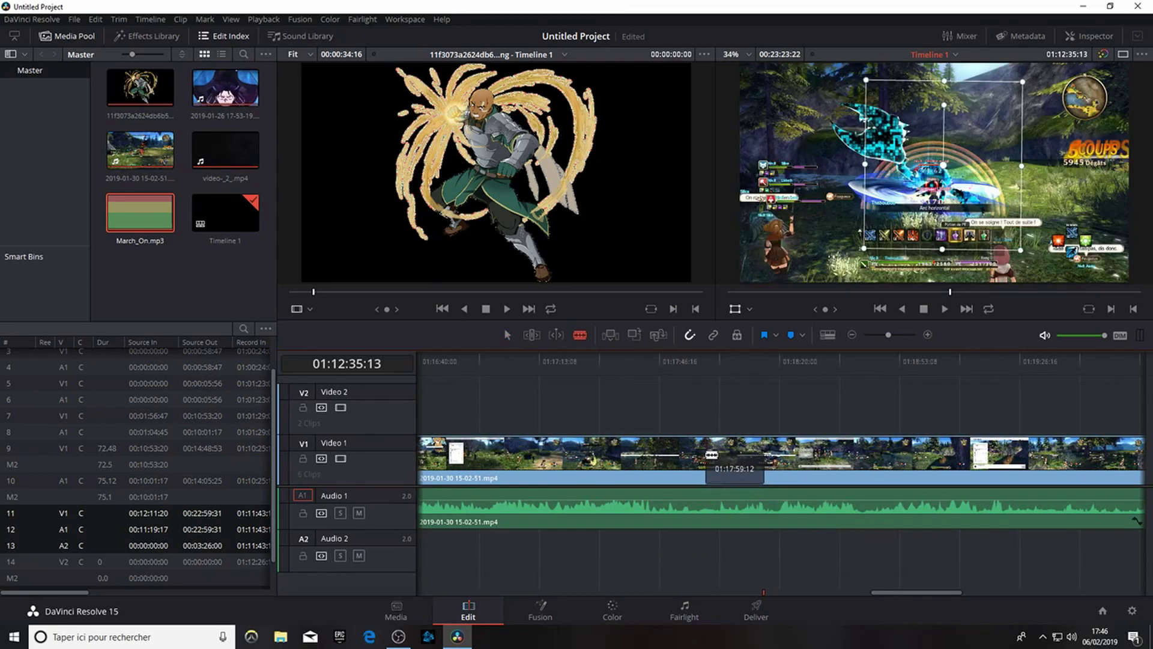
left_click(705, 457)
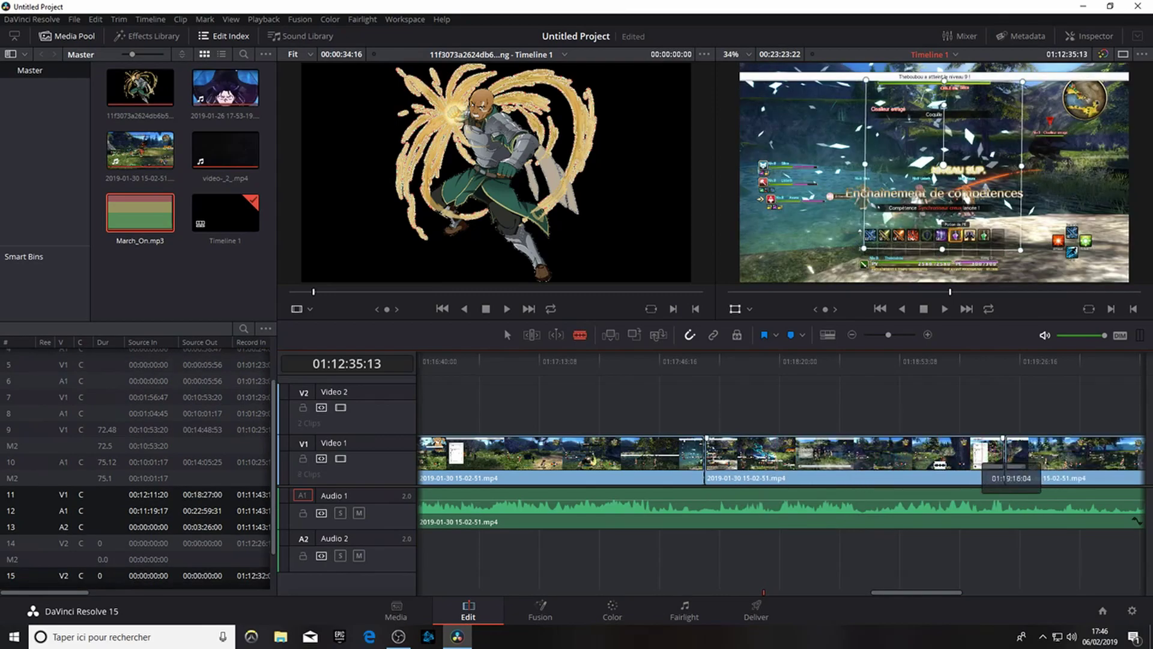
left_click(1005, 456)
left_click(506, 335)
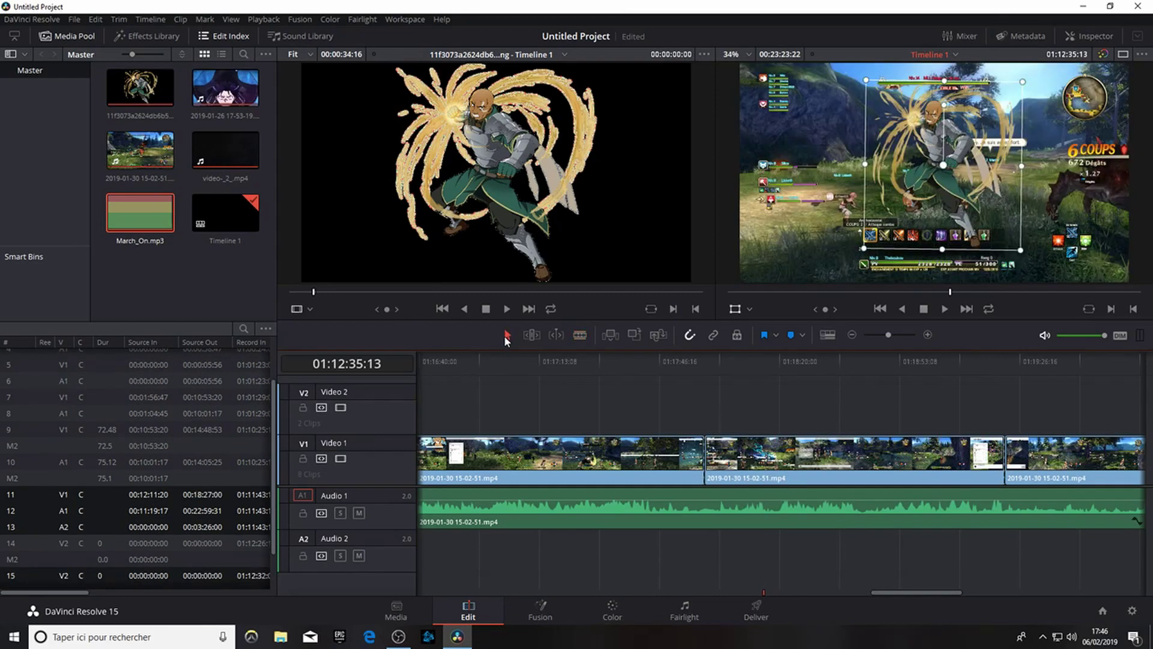
Step: Make the isolated gameplay section black and white with saturation 0, and raise its gamma to 0.06
left_click(612, 604)
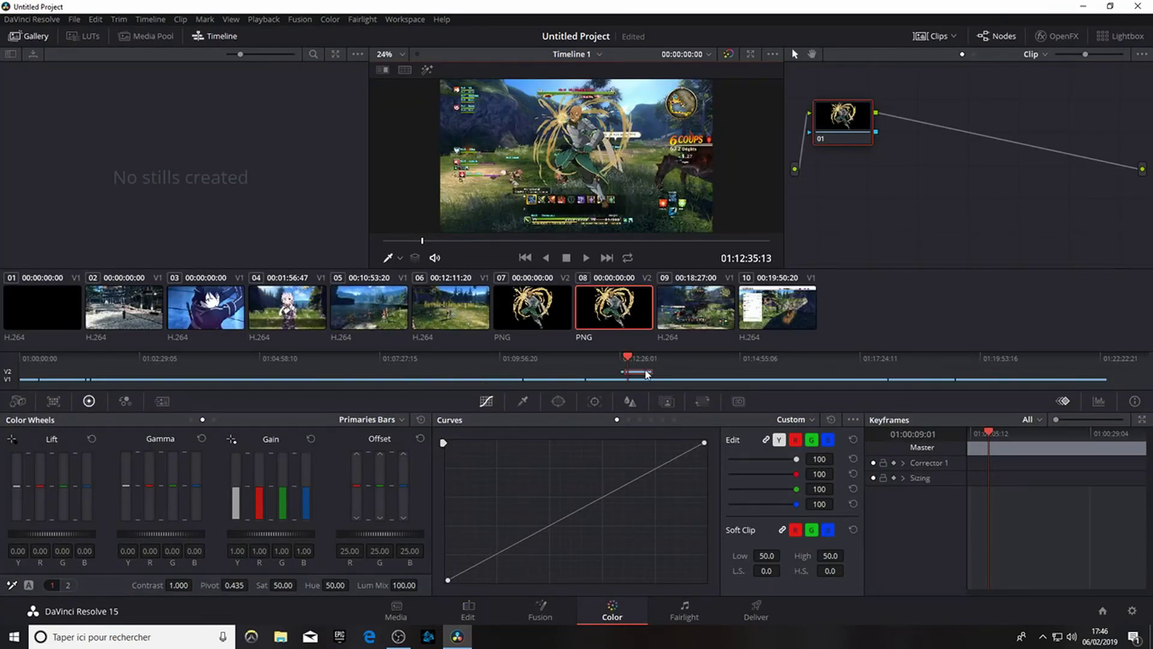
left_click(675, 322)
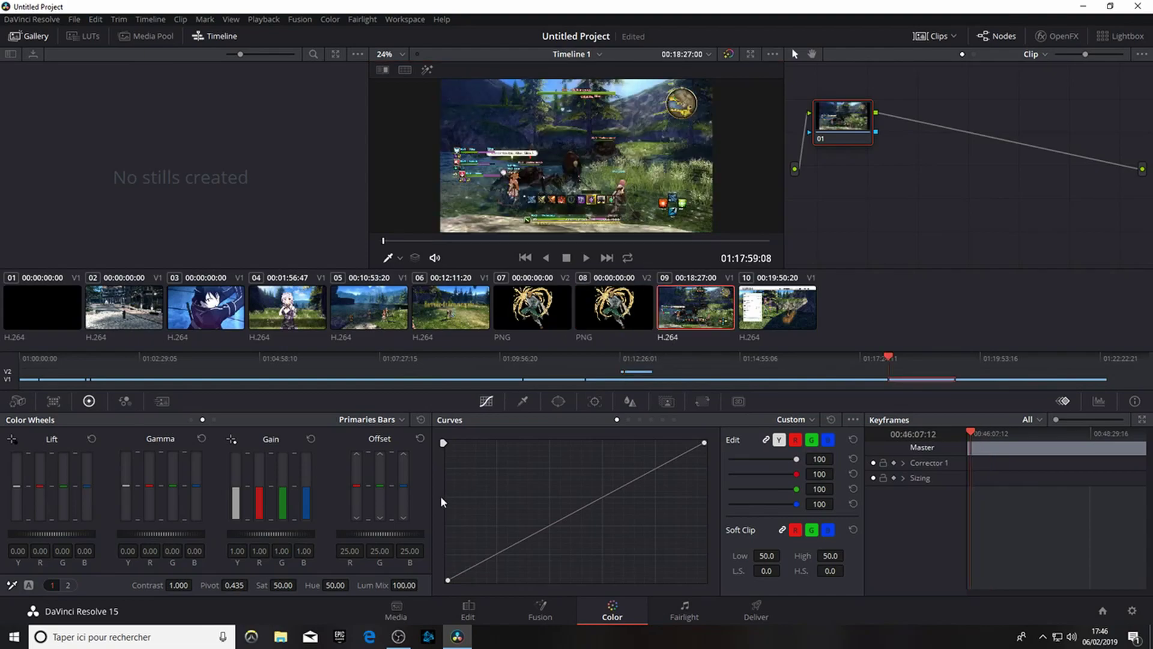
left_click_drag(290, 585, 240, 586)
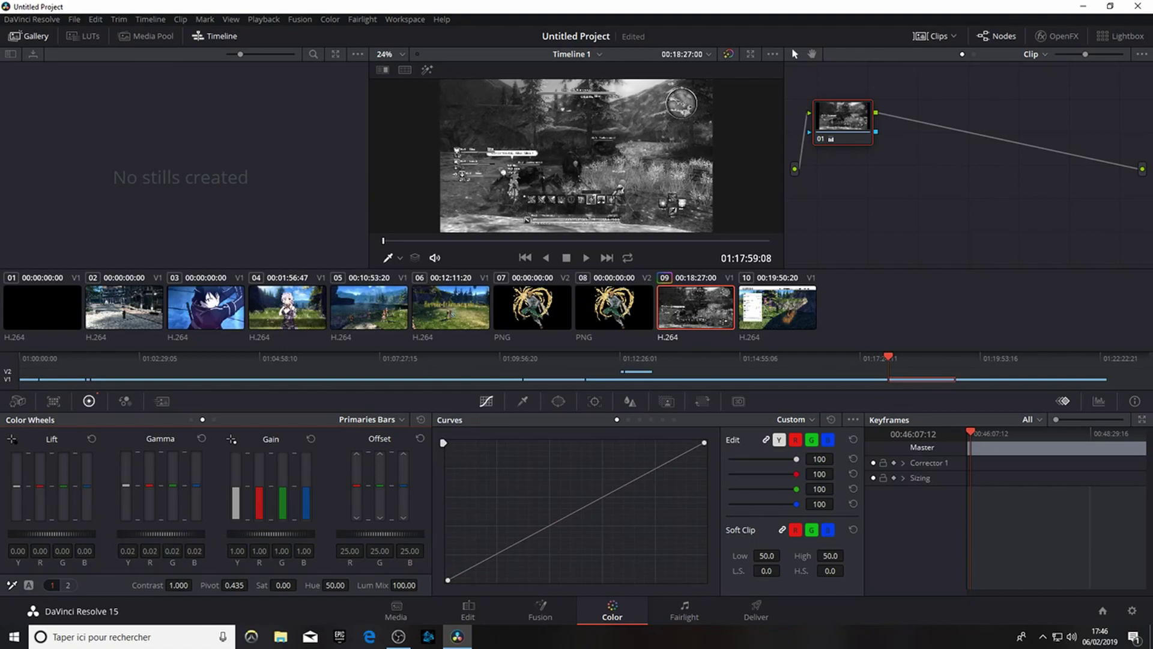
left_click_drag(161, 533, 166, 534)
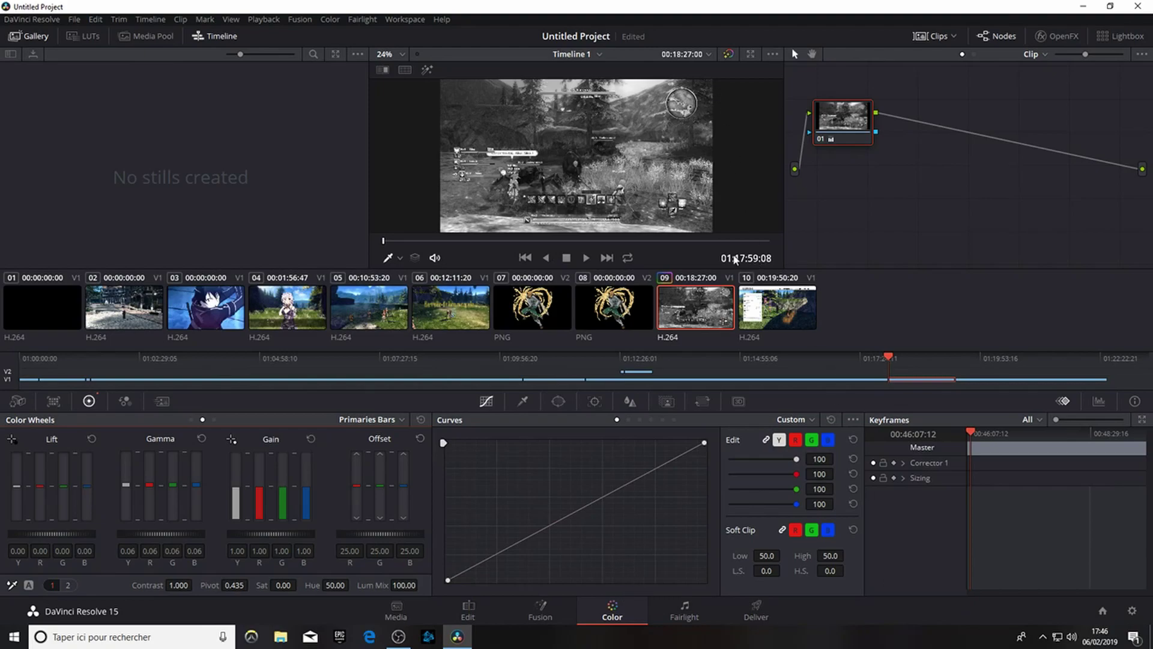
Step: Queue a render of the entire timeline using the YouTube 1080p preset, saved as Timeline 1 in the Vidéos folder
left_click(756, 612)
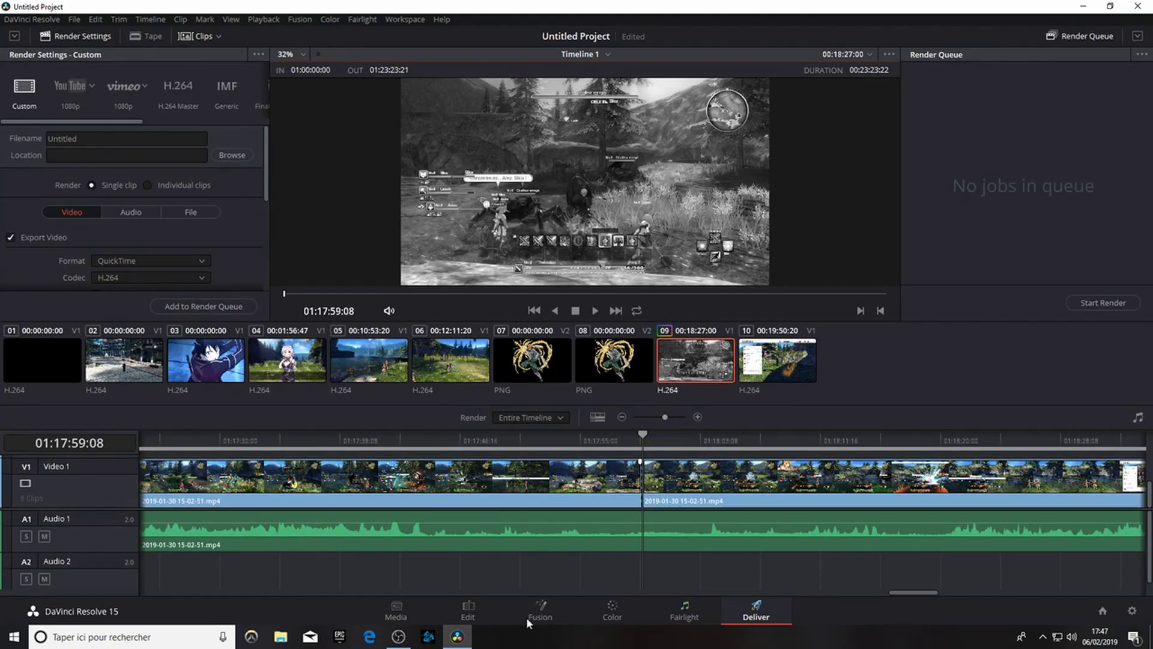
left_click(73, 87)
scroll(221, 259, "down", 5)
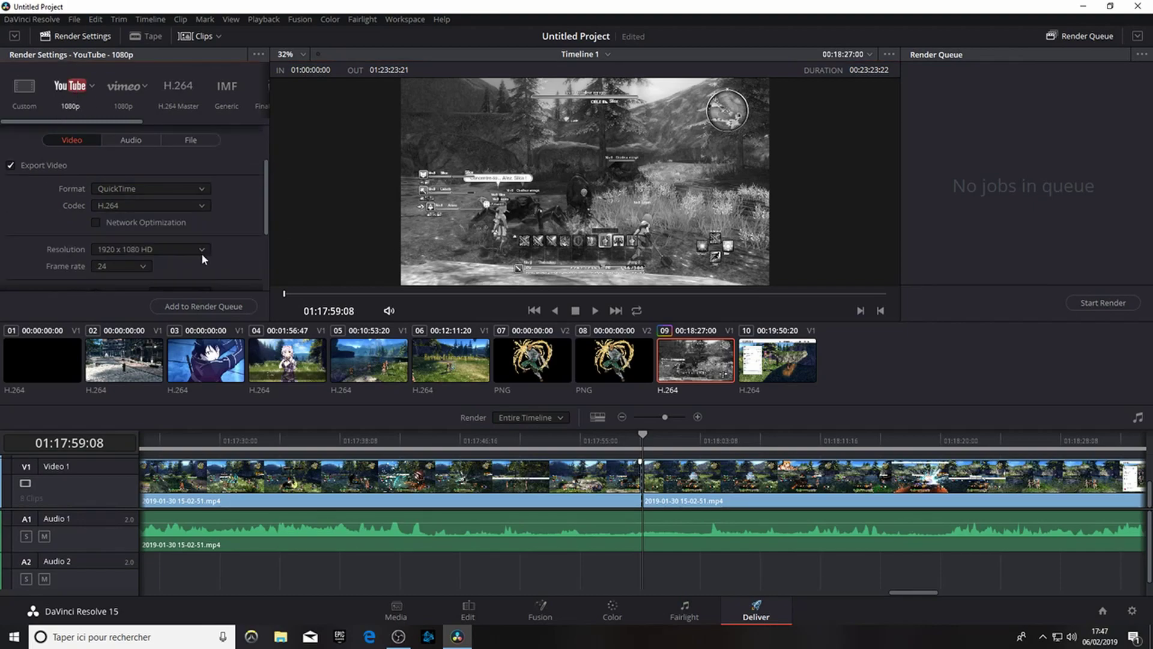
left_click(200, 307)
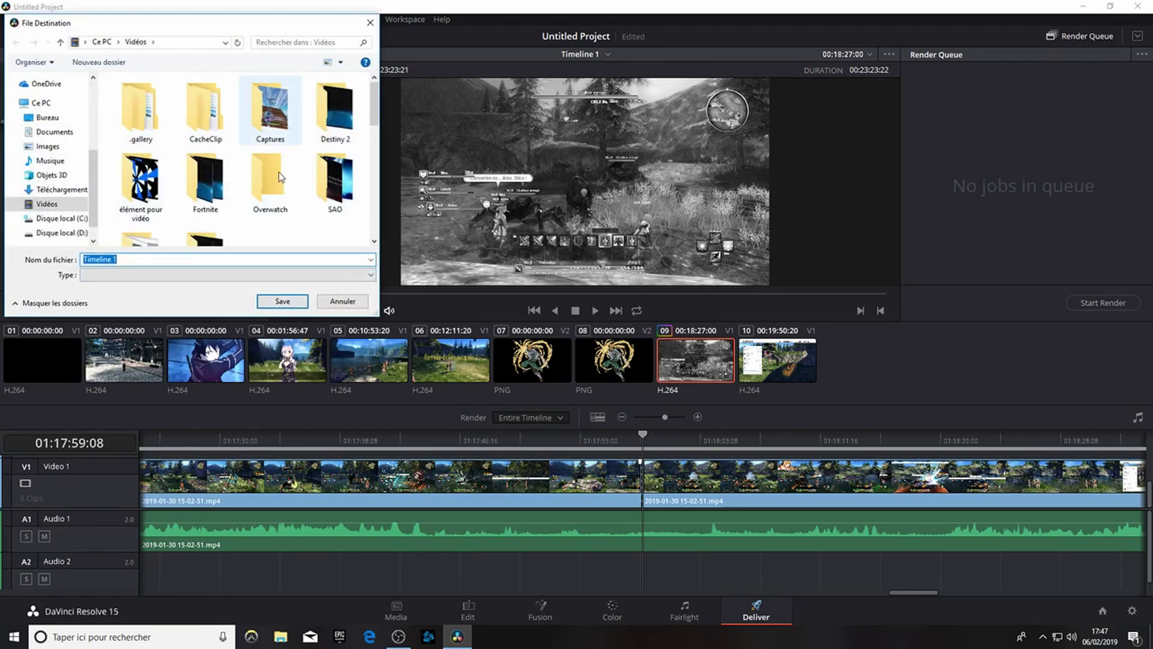
left_click(283, 301)
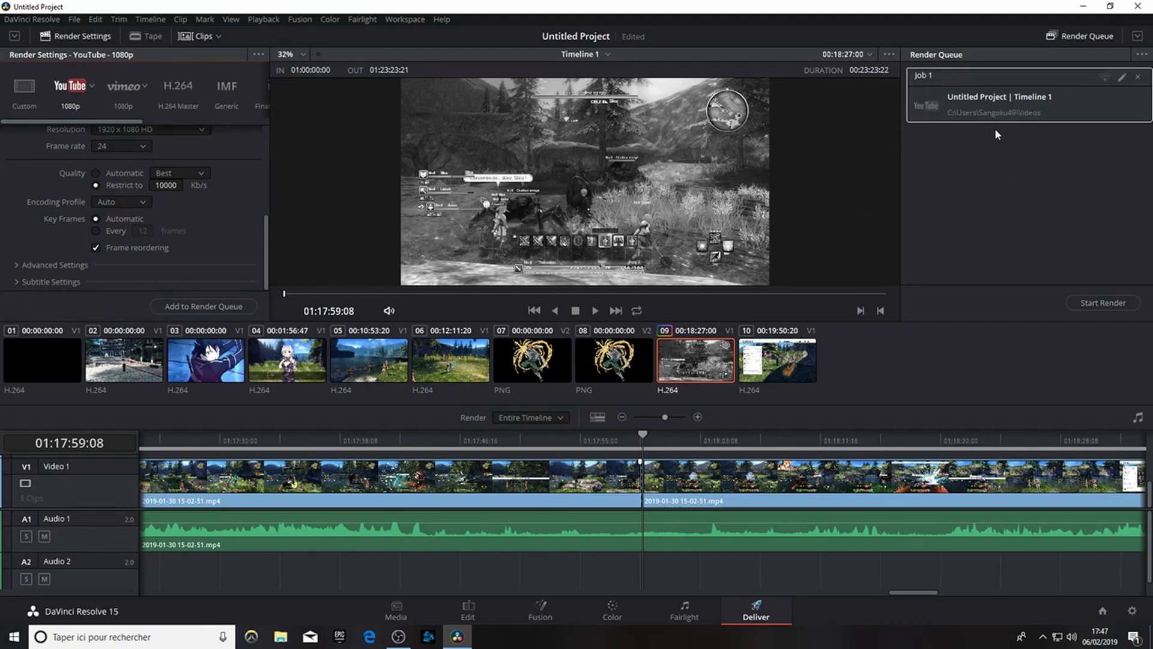
Step: Start rendering the queued job briefly, then cancel it and remove it from the render queue
left_click(1108, 303)
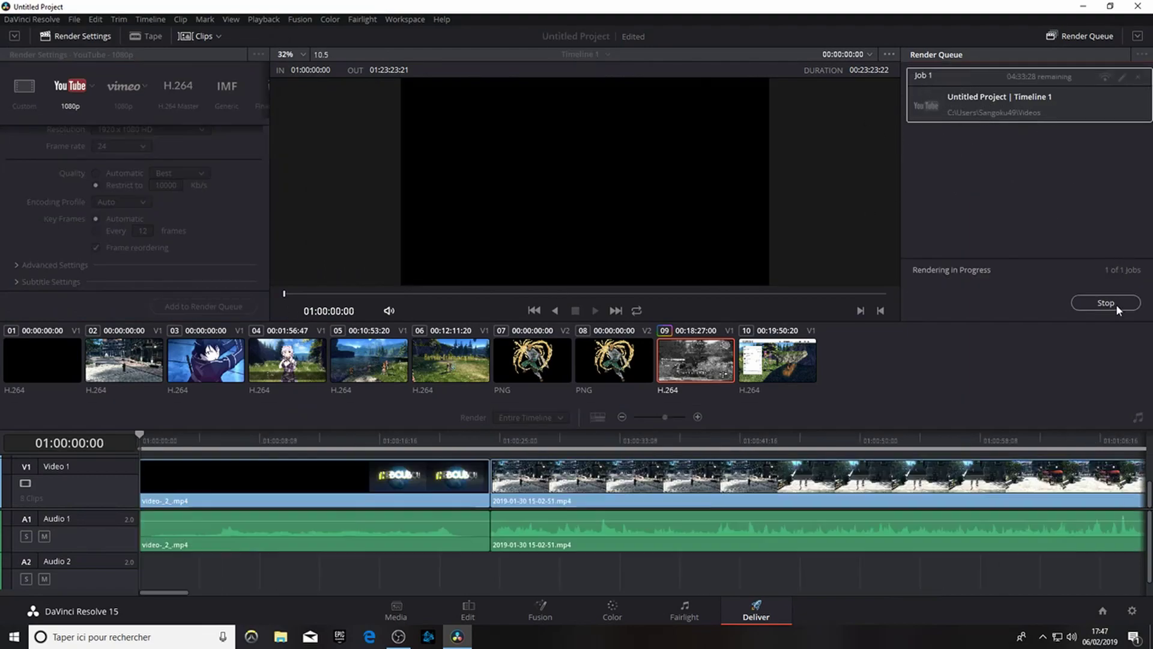
left_click(1108, 303)
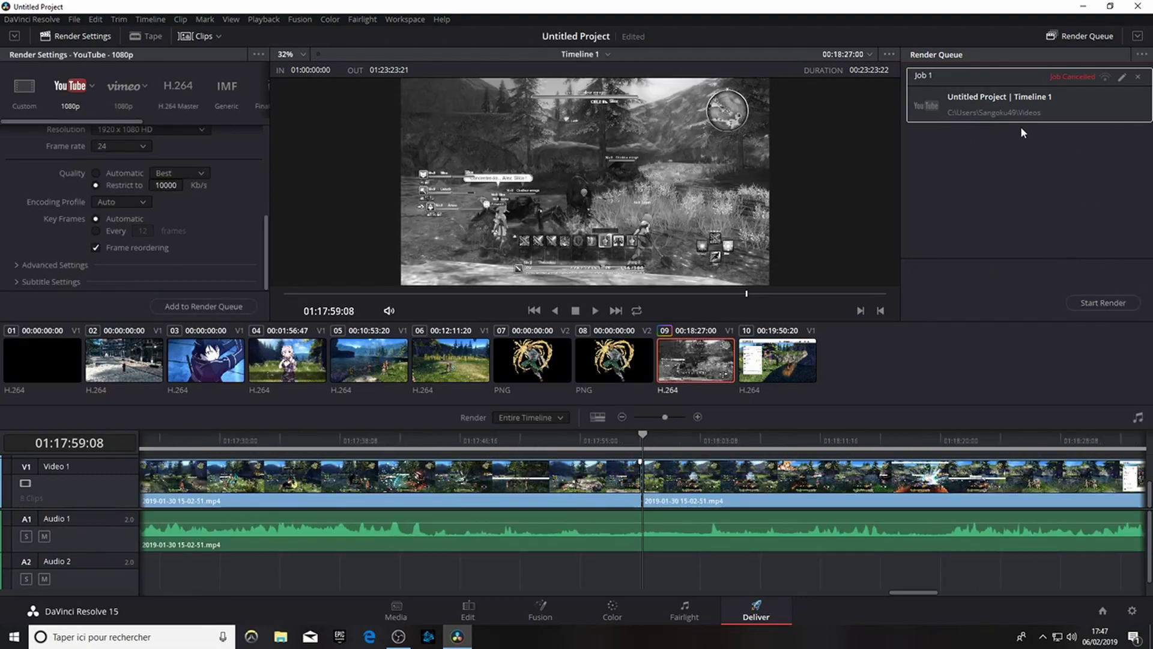
left_click(1137, 78)
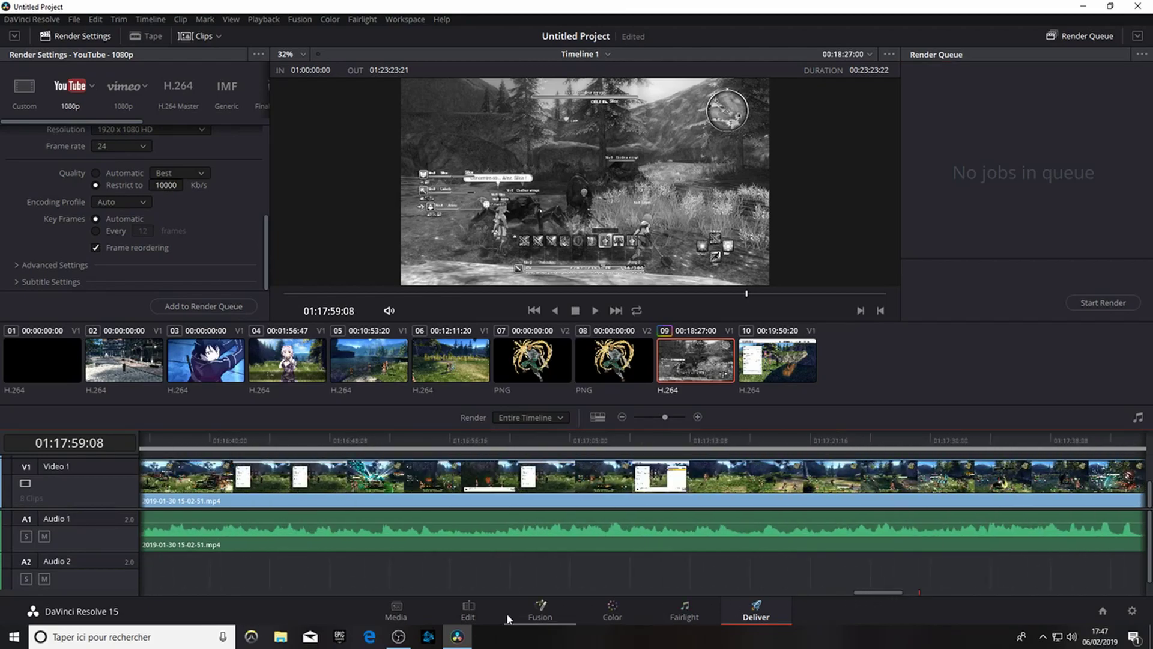
Step: Look briefly at the project's audio tracks in Fairlight and return to the editing timeline
left_click(468, 613)
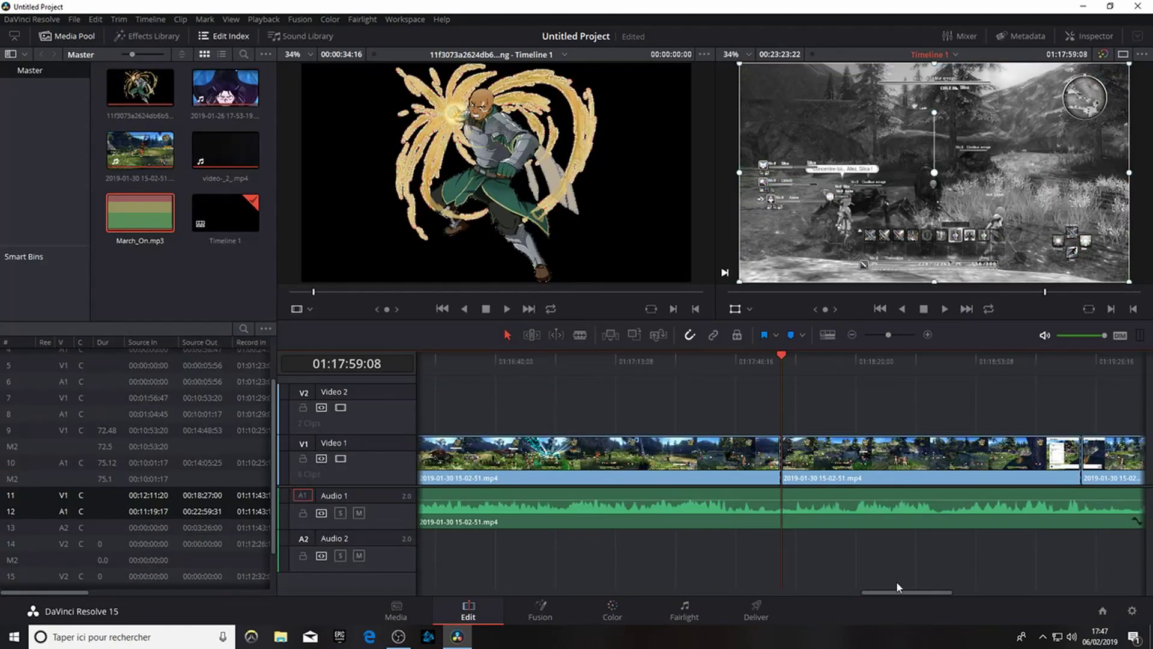
left_click_drag(876, 593, 652, 588)
left_click(687, 602)
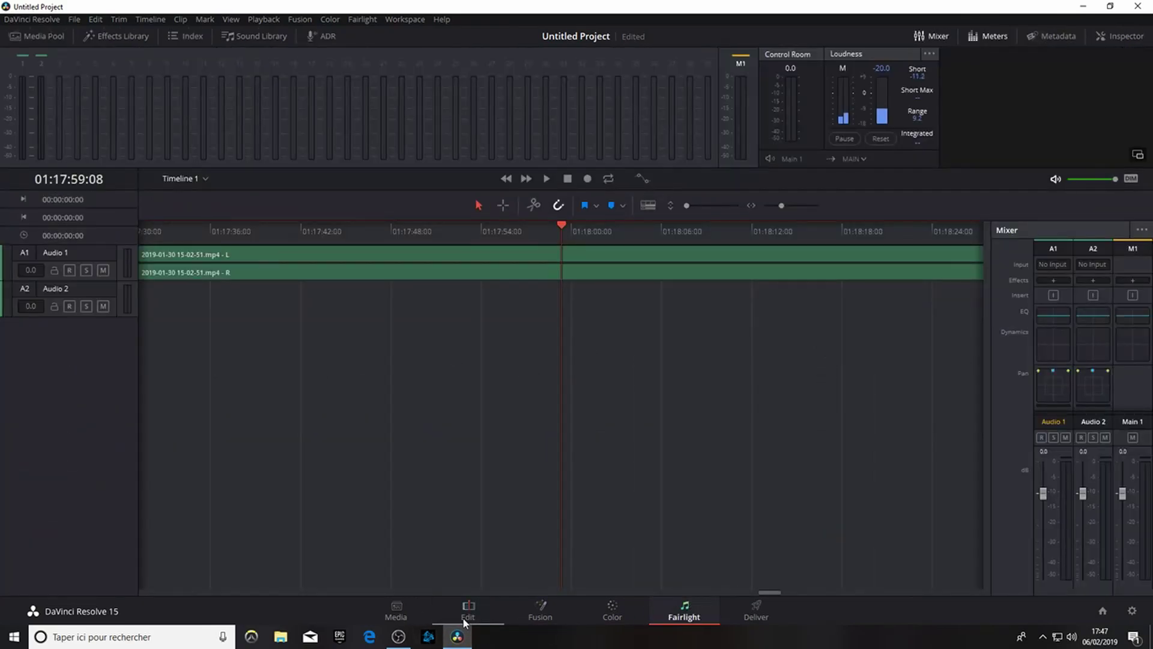
left_click(468, 611)
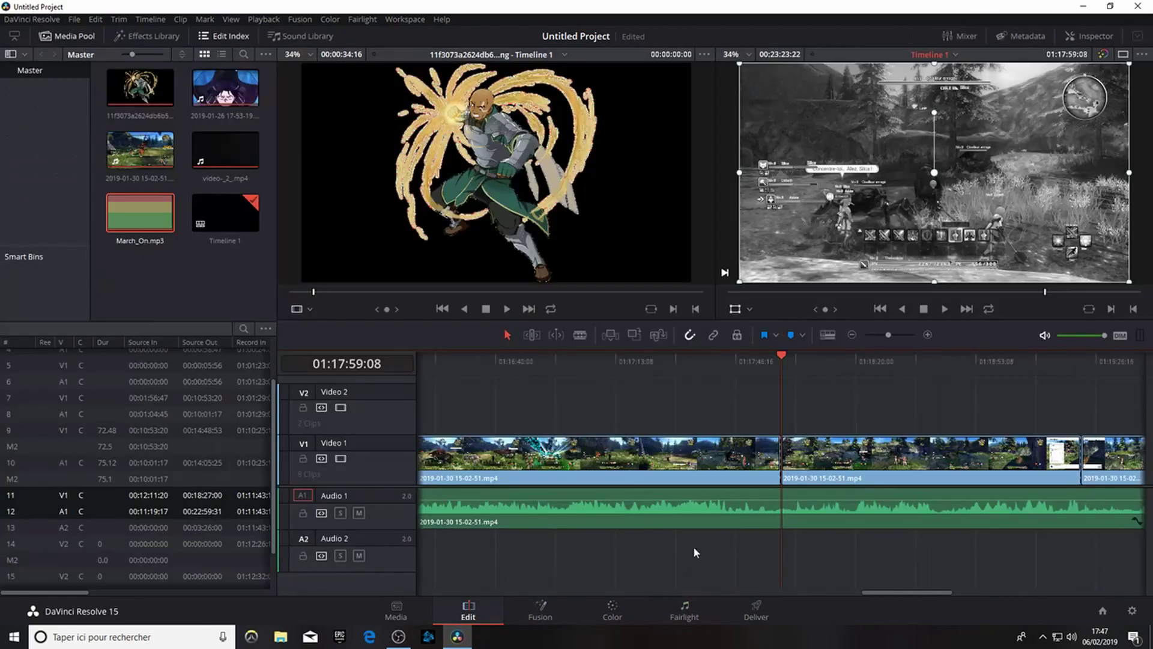
left_click_drag(902, 593, 938, 597)
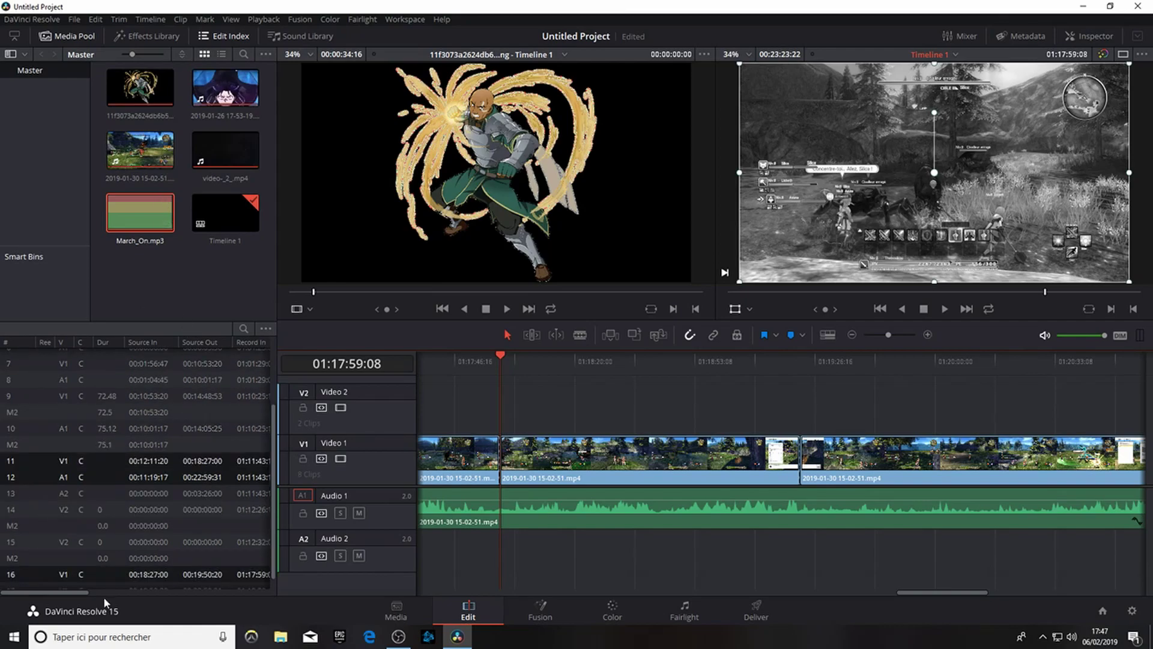
Step: Examine the video transitions and titles available in the effects library
scroll(138, 421, "up", 3)
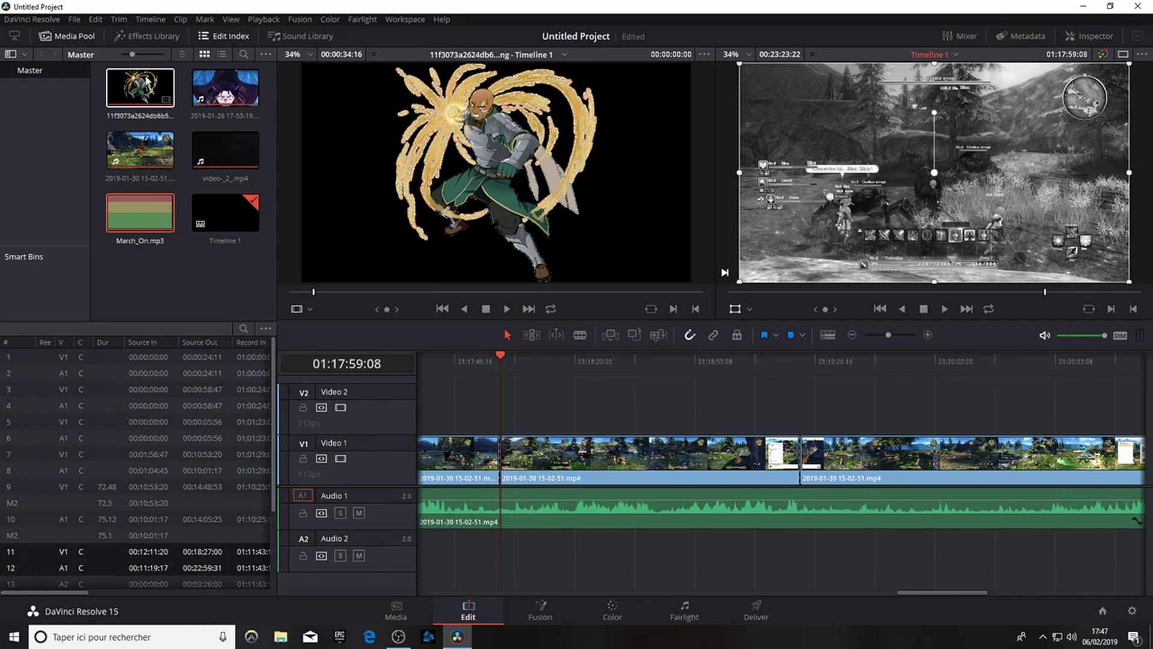
left_click(135, 20)
left_click(121, 34)
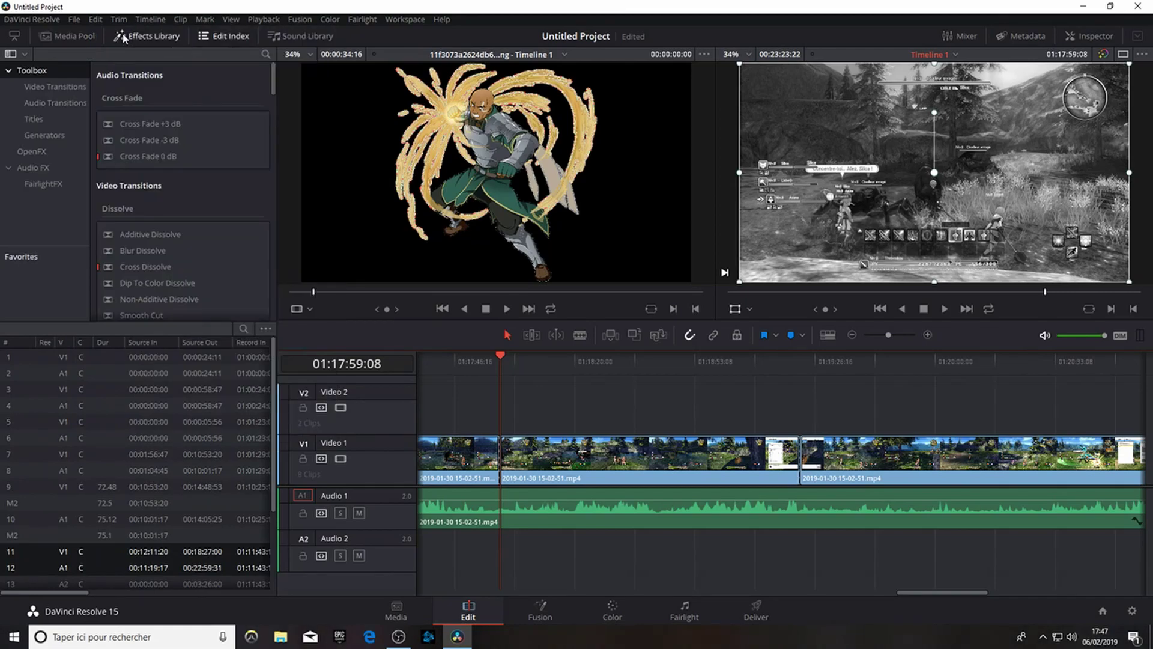
scroll(192, 210, "down", 3)
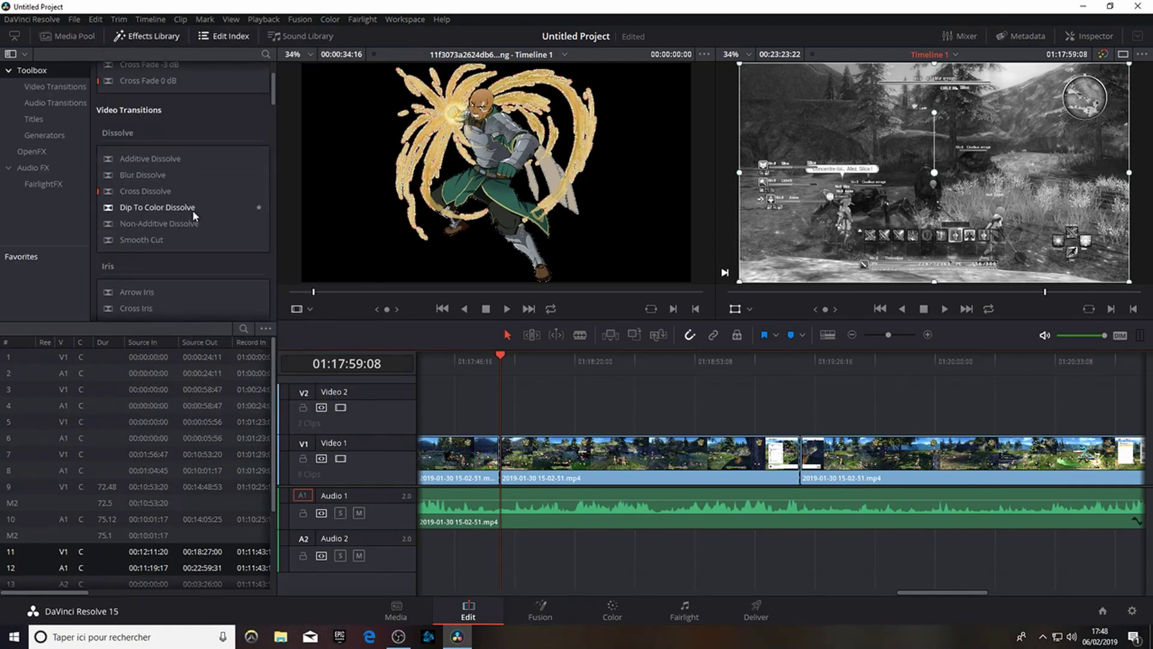
scroll(173, 222, "down", 10)
scroll(175, 229, "down", 3)
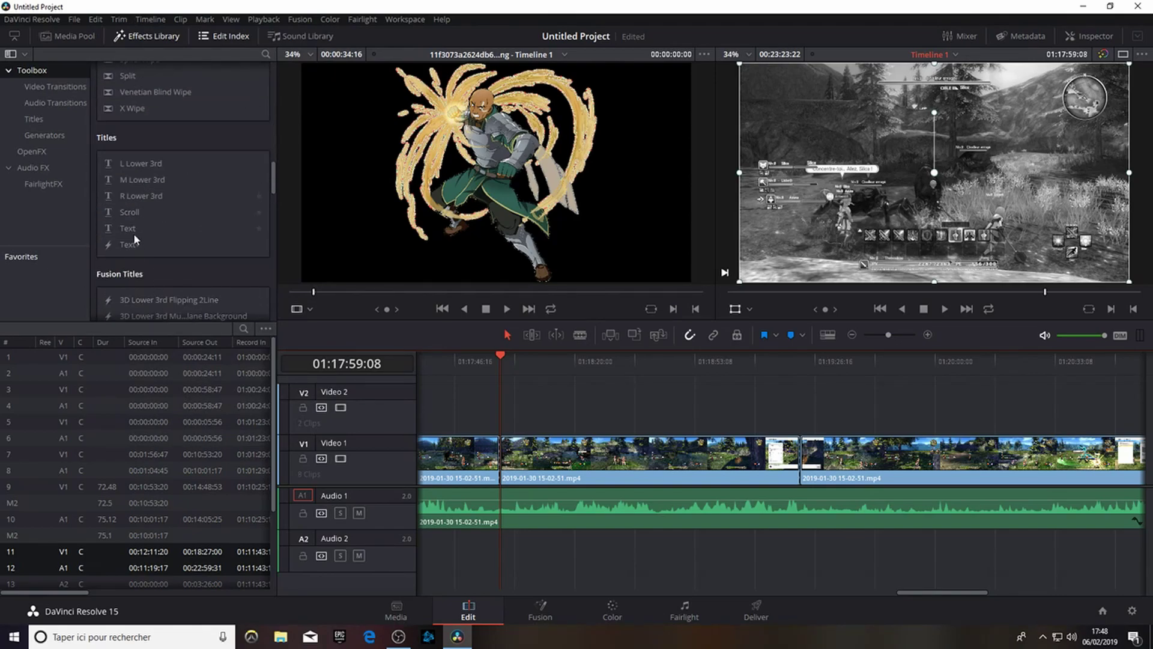
scroll(145, 192, "up", 10)
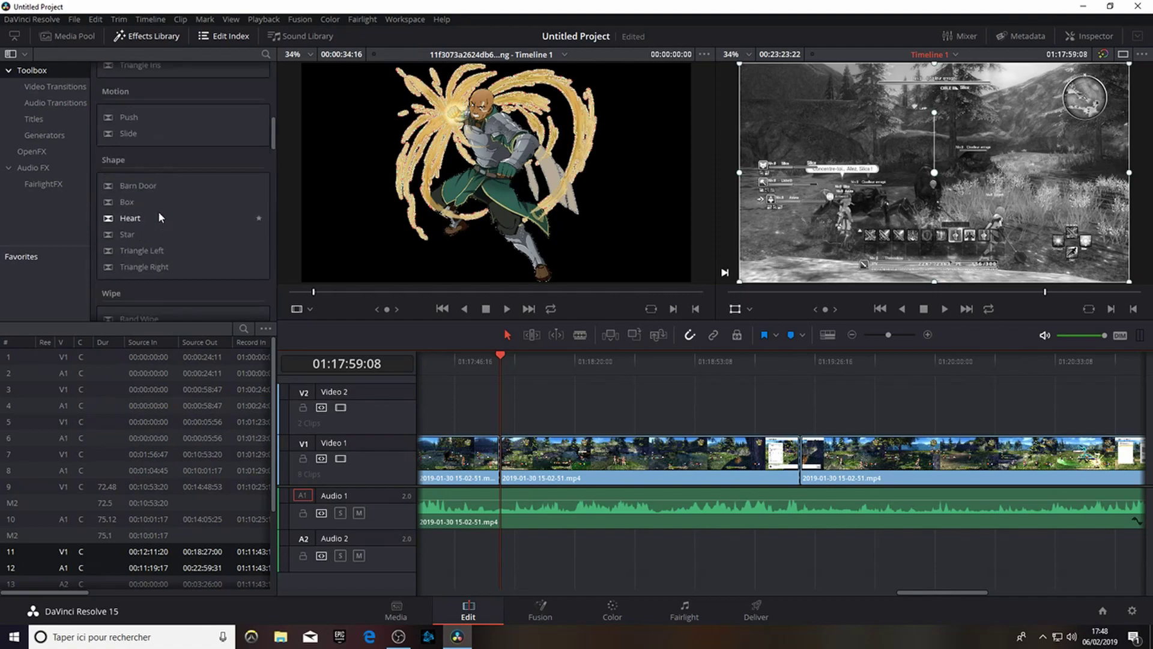
scroll(152, 204, "up", 3)
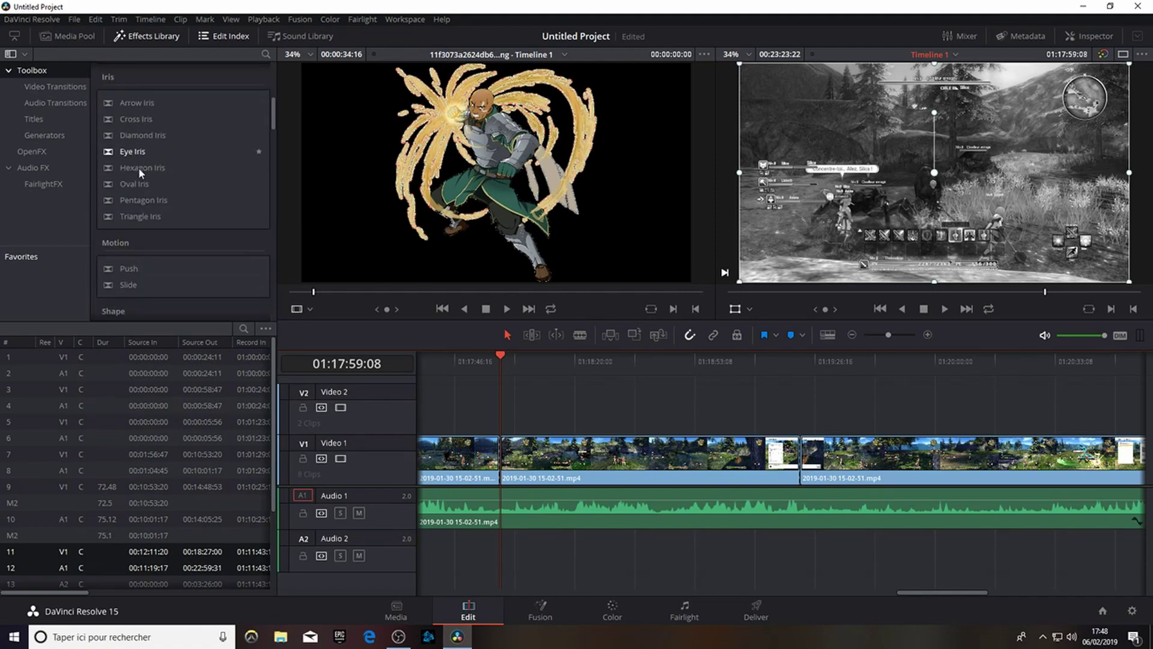
Step: Add a Hexagon Iris transition at the Video 1 cut near 01:19:22 and play back that passage
left_click_drag(144, 168, 782, 441)
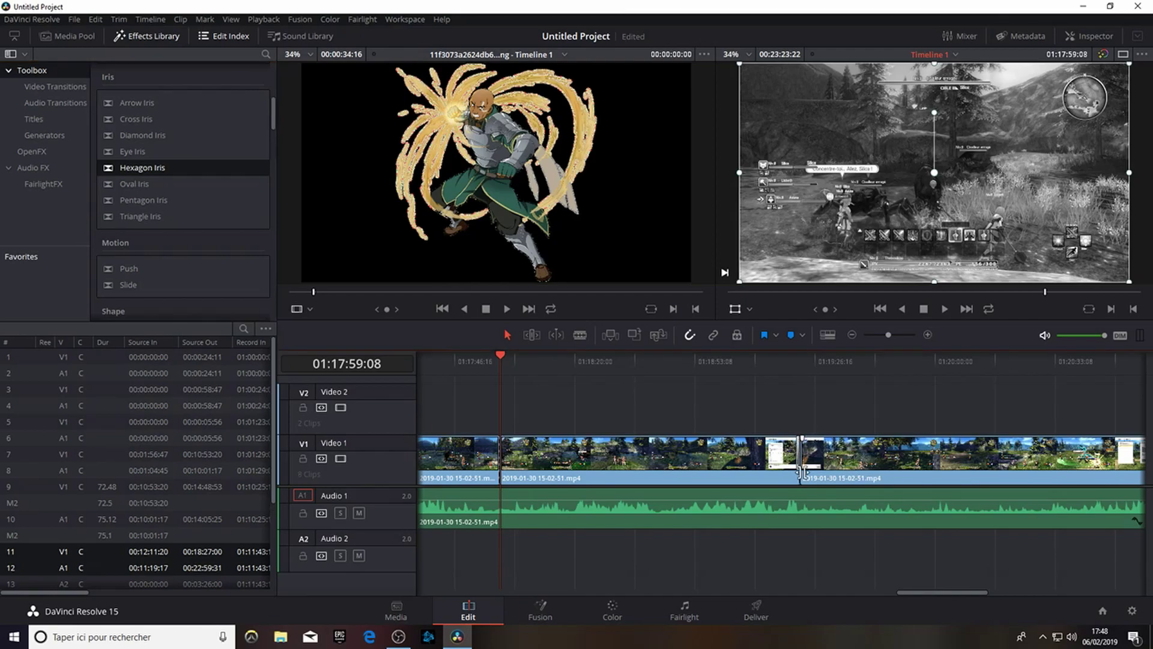
left_click_drag(787, 361, 792, 359)
left_click(945, 309)
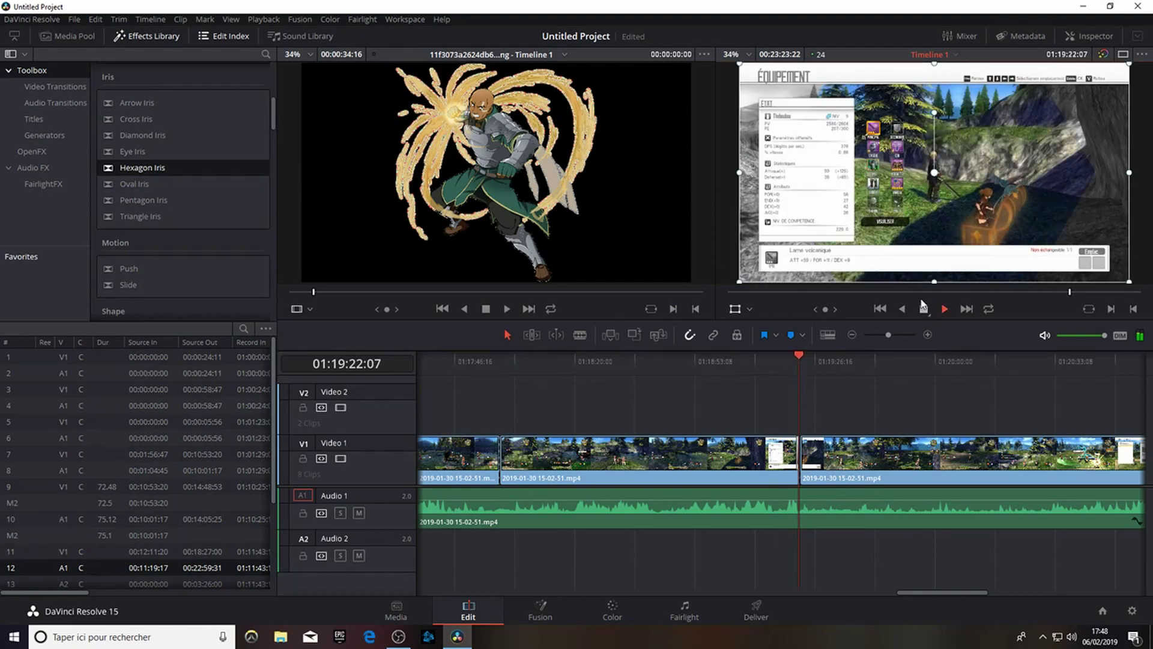
left_click(922, 292)
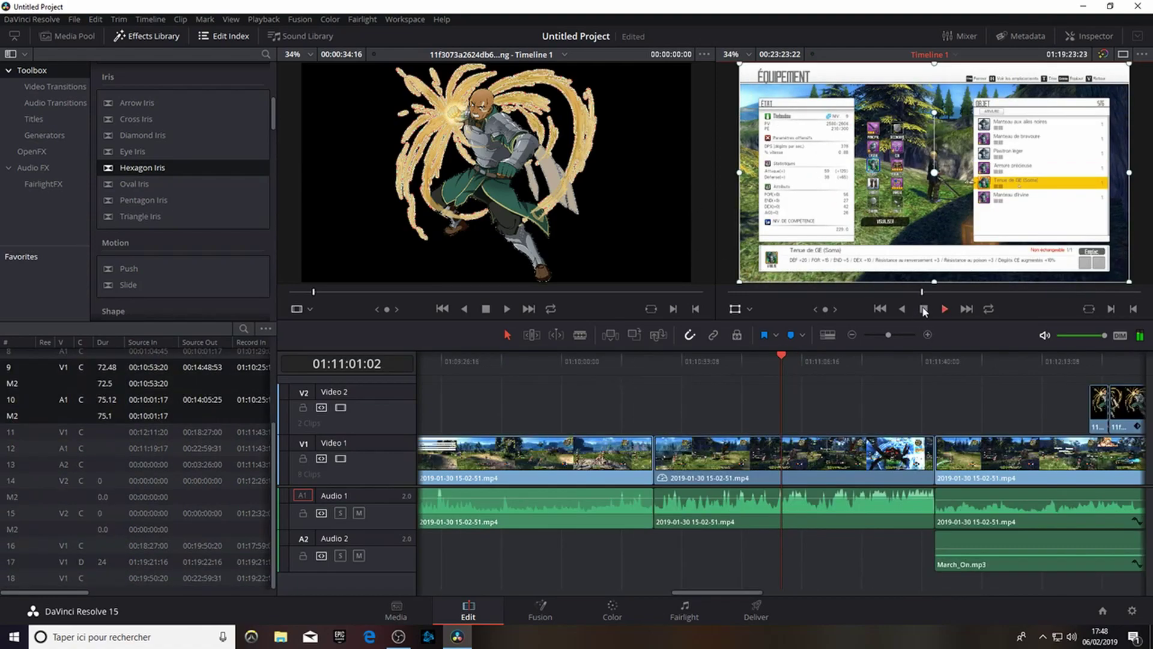
Step: Add a Blur Dissolve transition at the Video 1 cut near 01:10:25 and play back that passage
left_click_drag(174, 184, 677, 445)
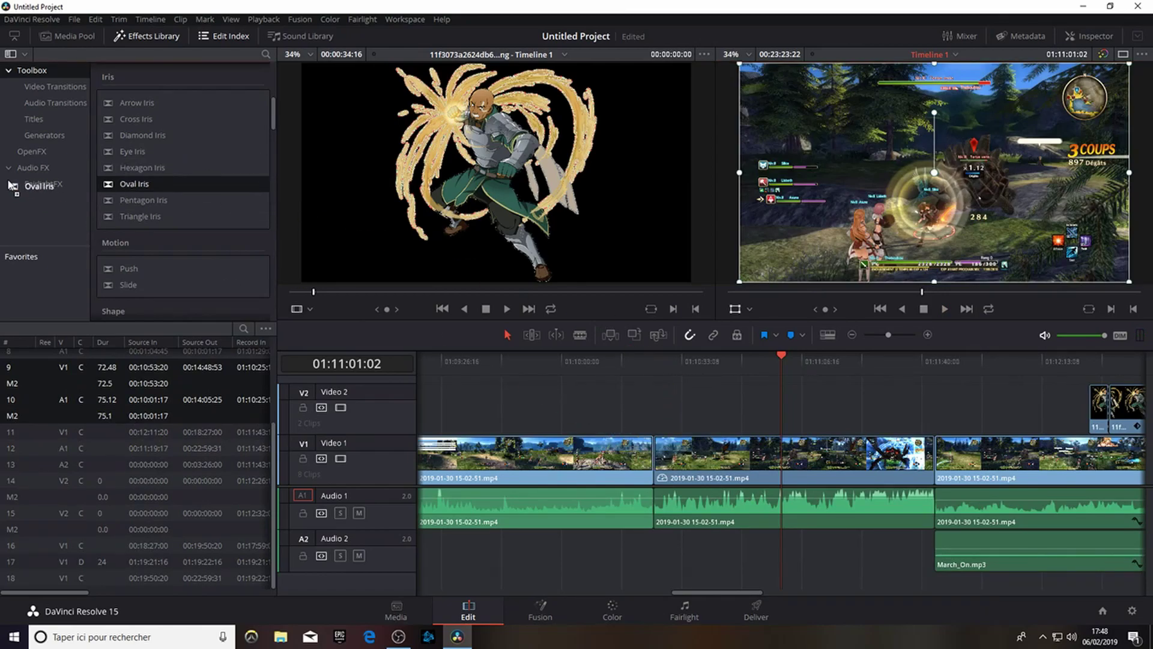
scroll(134, 189, "up", 5)
scroll(135, 189, "up", 2)
left_click_drag(143, 210, 653, 452)
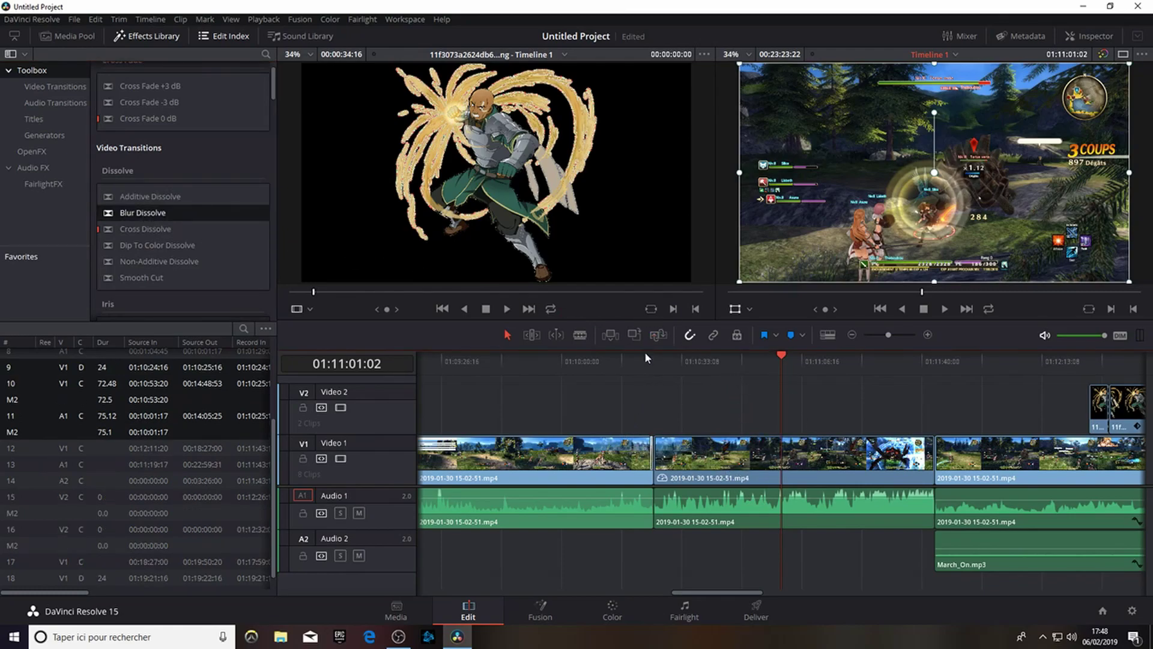
left_click(646, 356)
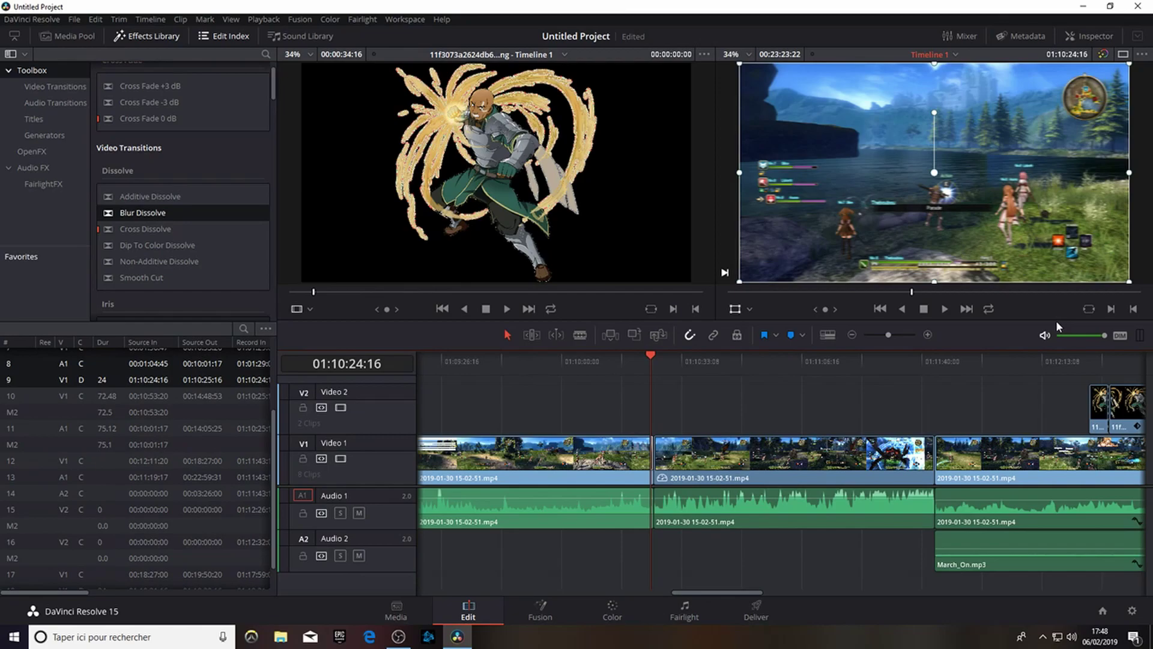
left_click(946, 309)
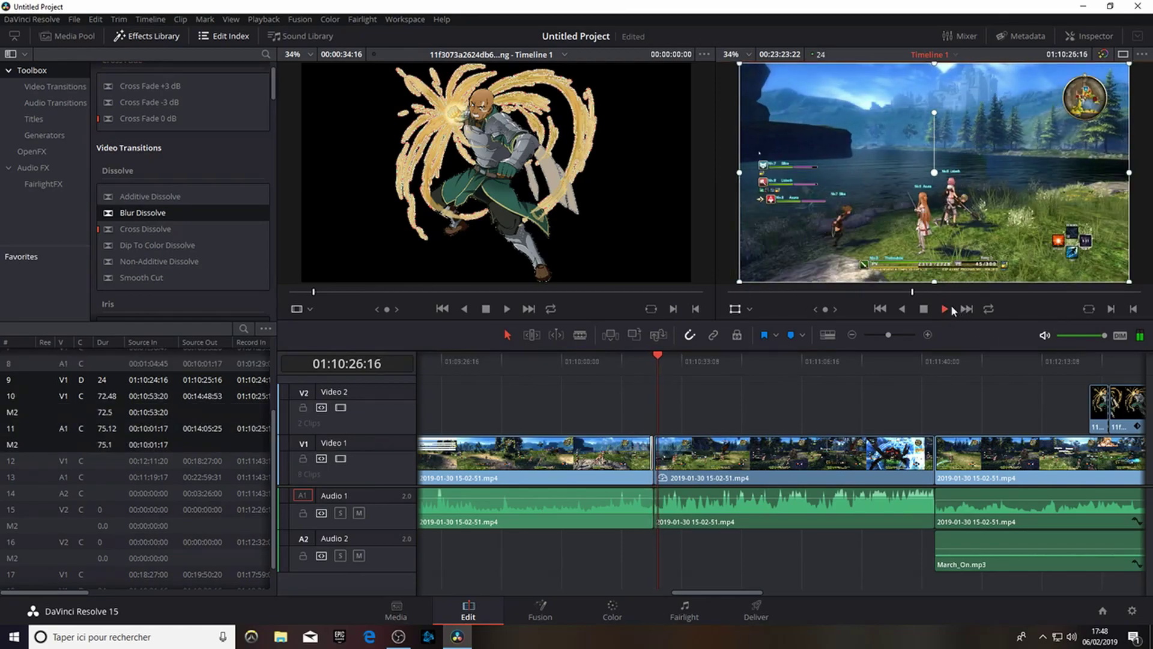
left_click(925, 308)
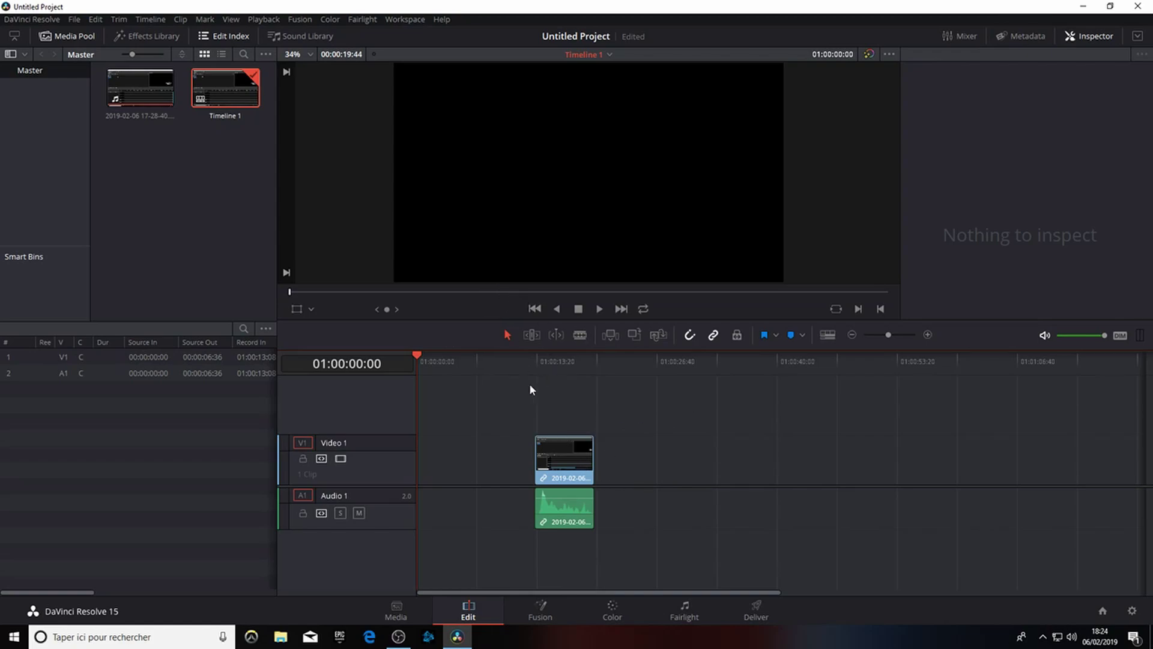
Step: Place a basic Text title on a new video track above the clip, starting at the clip's beginning, 01:00:13:08
left_click(536, 370)
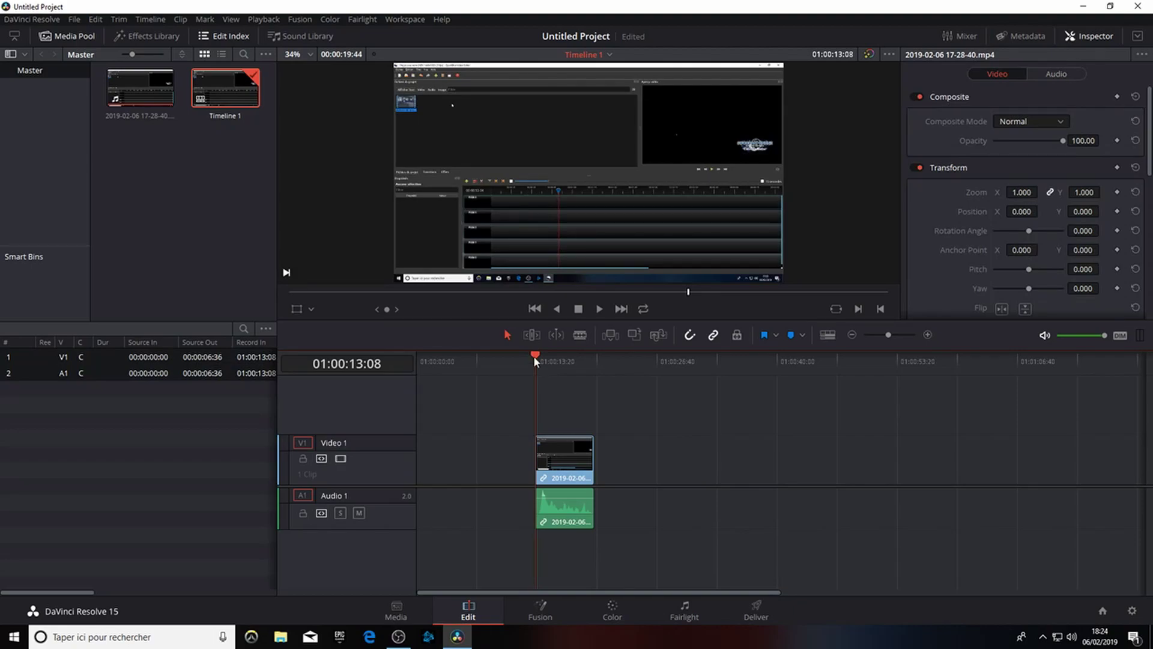
left_click(137, 37)
scroll(161, 159, "down", 5)
scroll(163, 171, "down", 10)
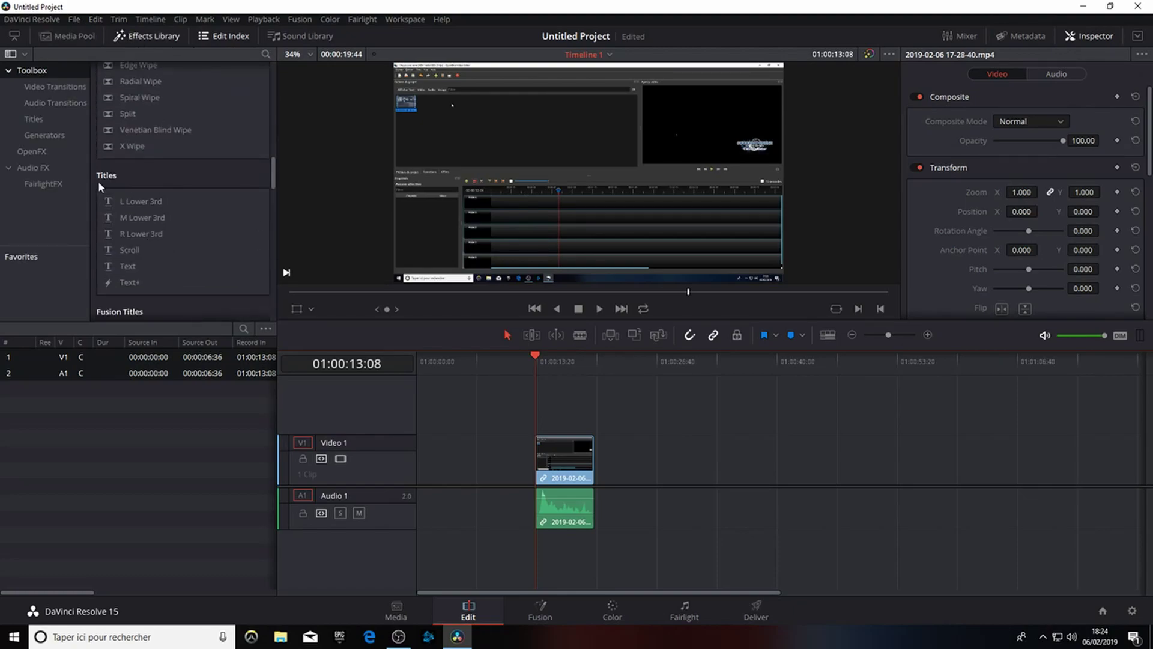
left_click(141, 267)
left_click_drag(141, 267, 538, 405)
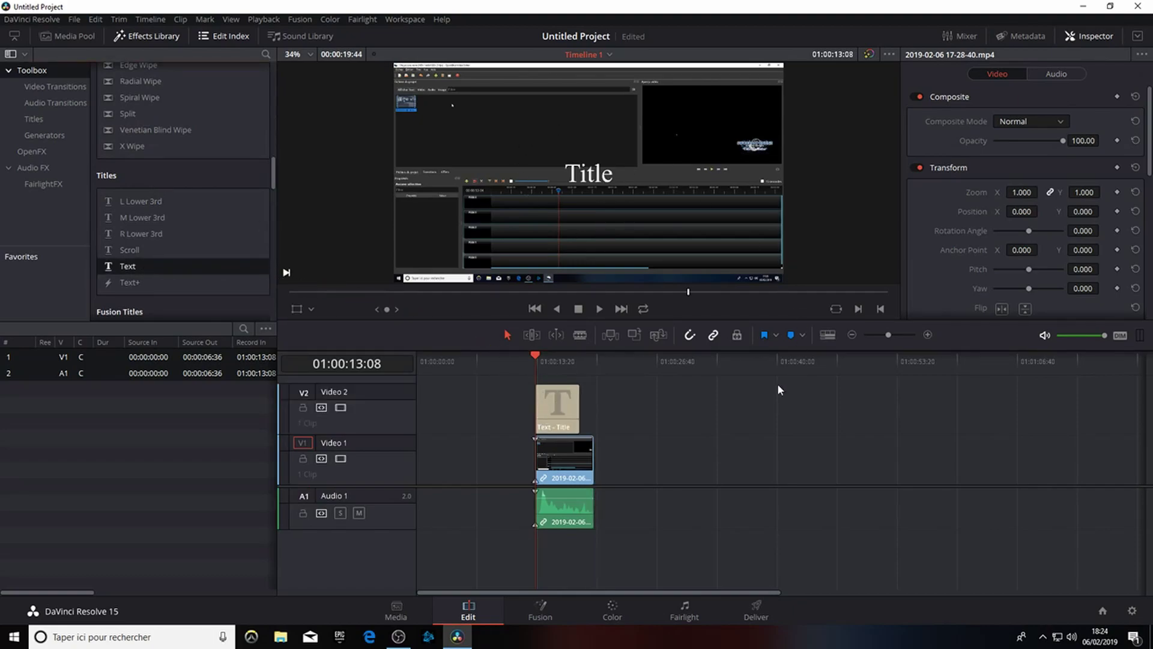
Step: Replace the title's default text with "coucou"
left_click(564, 409)
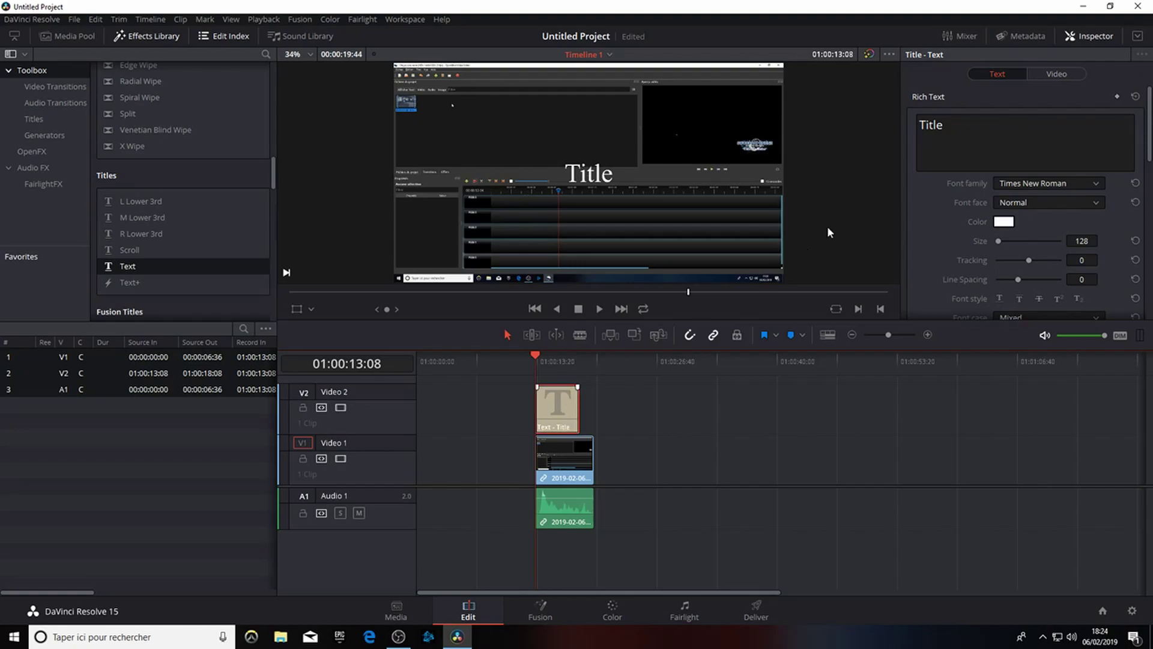
key("shift+Left")
key("shift+Left")
key("shift+Left")
key("shift+Left")
key("shift+Left")
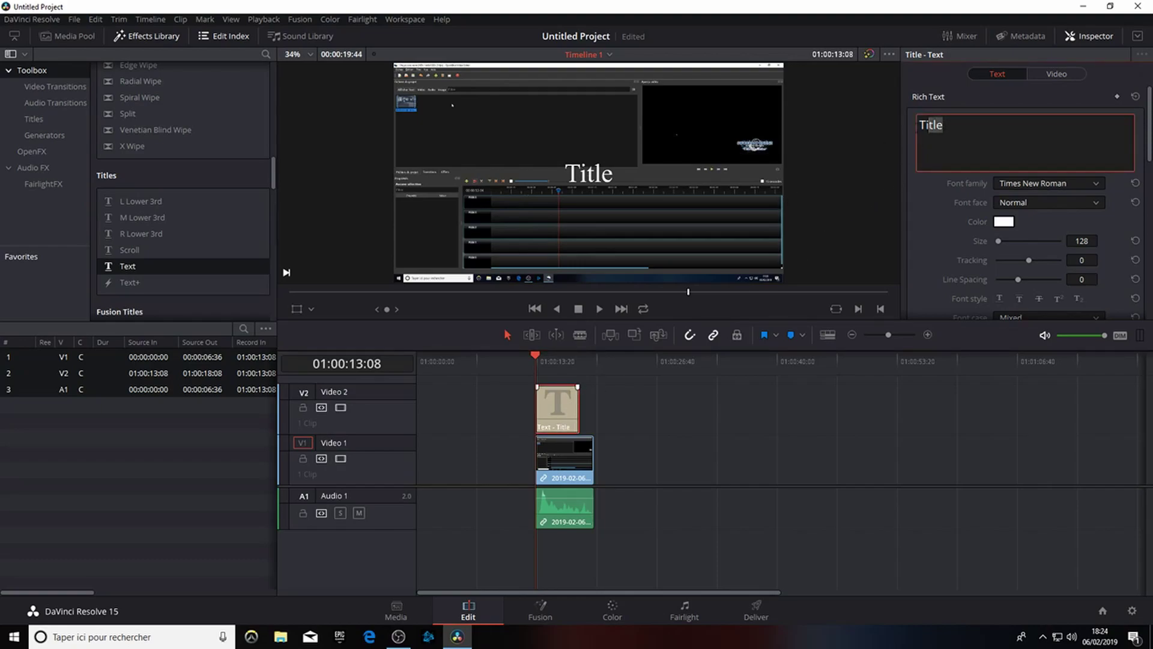
type("coucou")
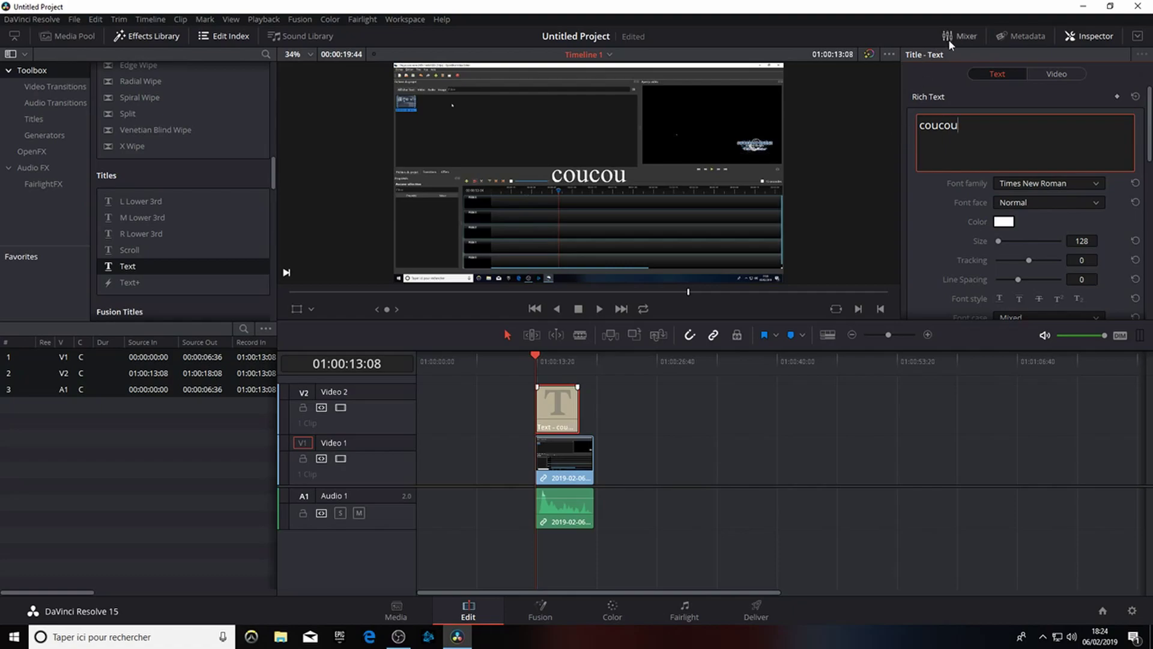
Step: Turn on the on-screen transform controls and rotate the title clockwise to a steep diagonal, repositioning it over the picture
left_click(299, 309)
left_click_drag(701, 147, 509, 160)
left_click_drag(706, 266, 739, 270)
left_click_drag(451, 78, 549, 113)
left_click_drag(643, 127, 661, 209)
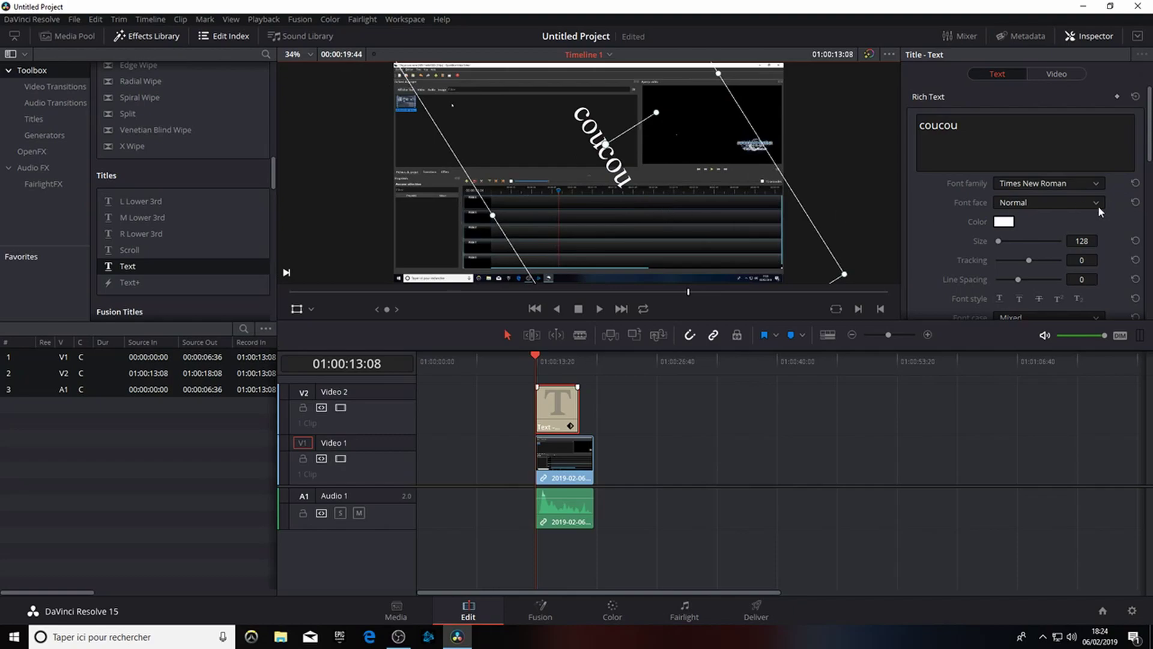
Step: Set the title's font family to Stencil and its text colour to yellow #ffff5a
left_click(1036, 188)
left_click(1094, 517)
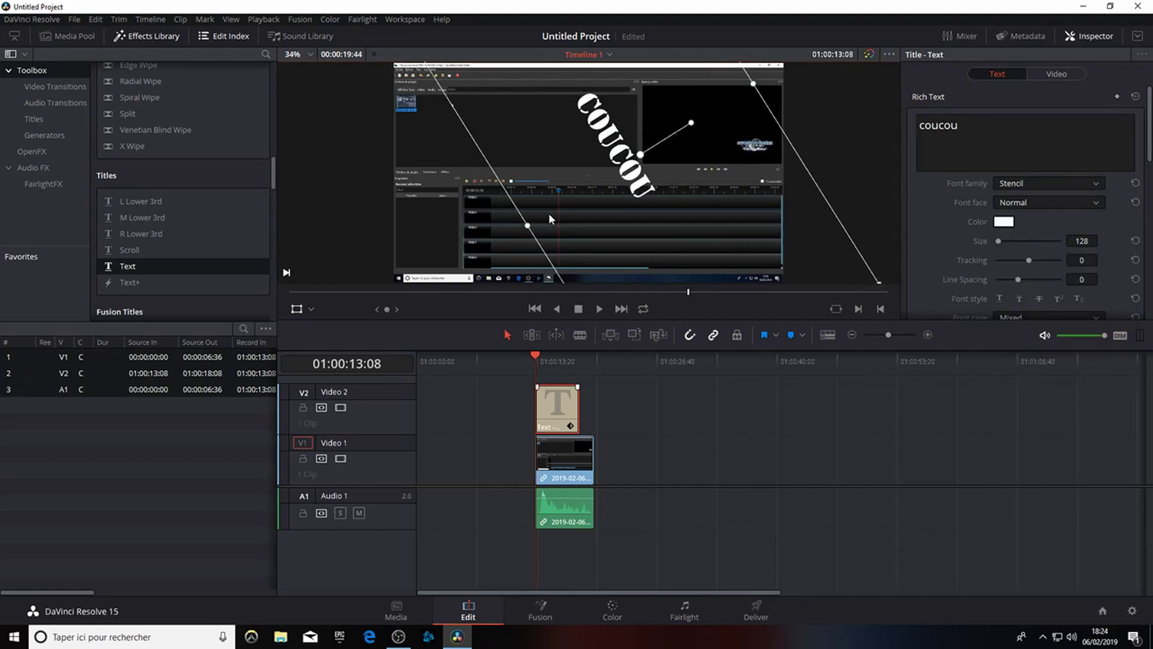
left_click(1002, 223)
left_click_drag(678, 217, 634, 213)
left_click(665, 237)
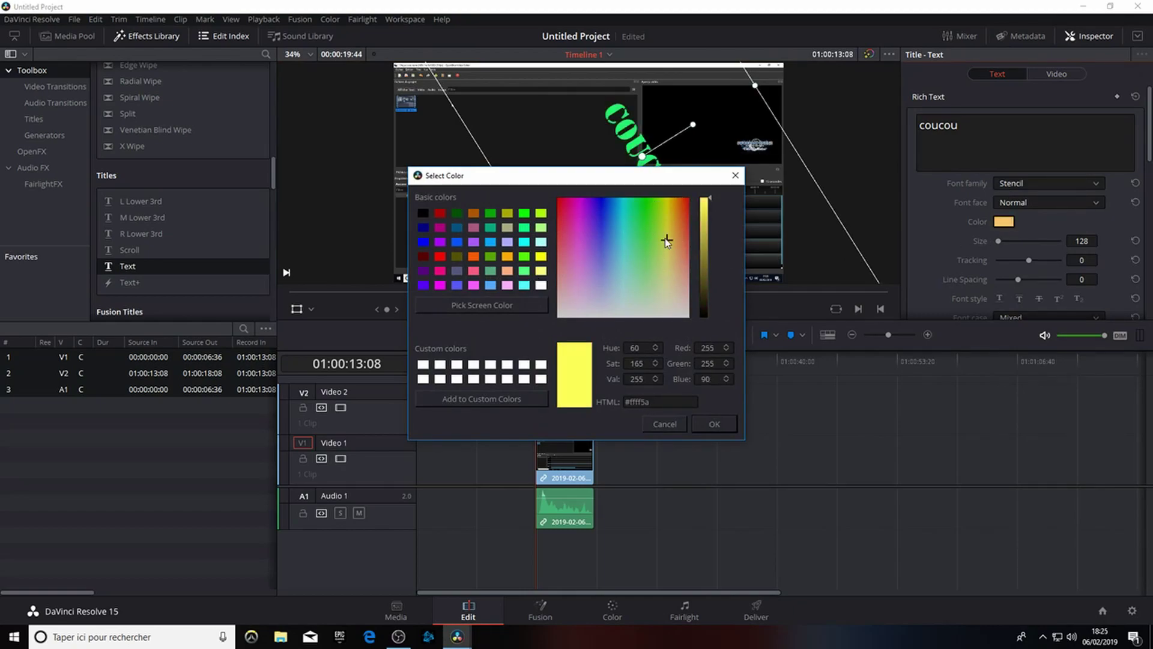
left_click(714, 424)
Step: Look through the title's remaining formatting settings, including alignment, drop shadow, stroke and background
scroll(1065, 258, "down", 1)
scroll(1065, 257, "down", 5)
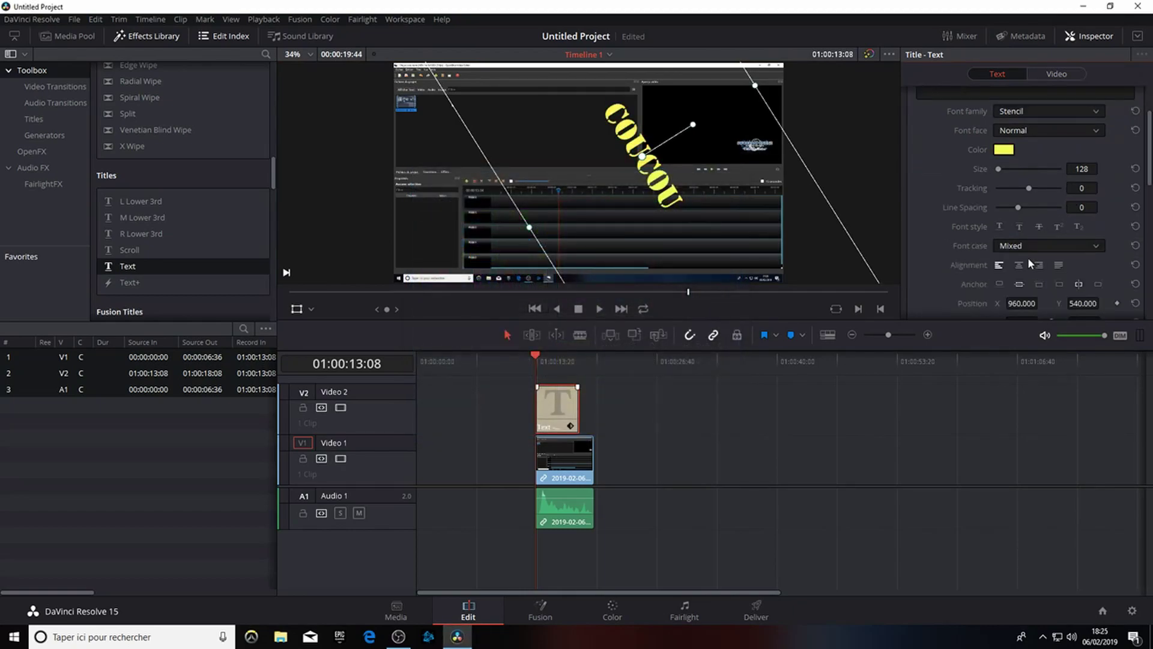
scroll(1032, 255, "down", 6)
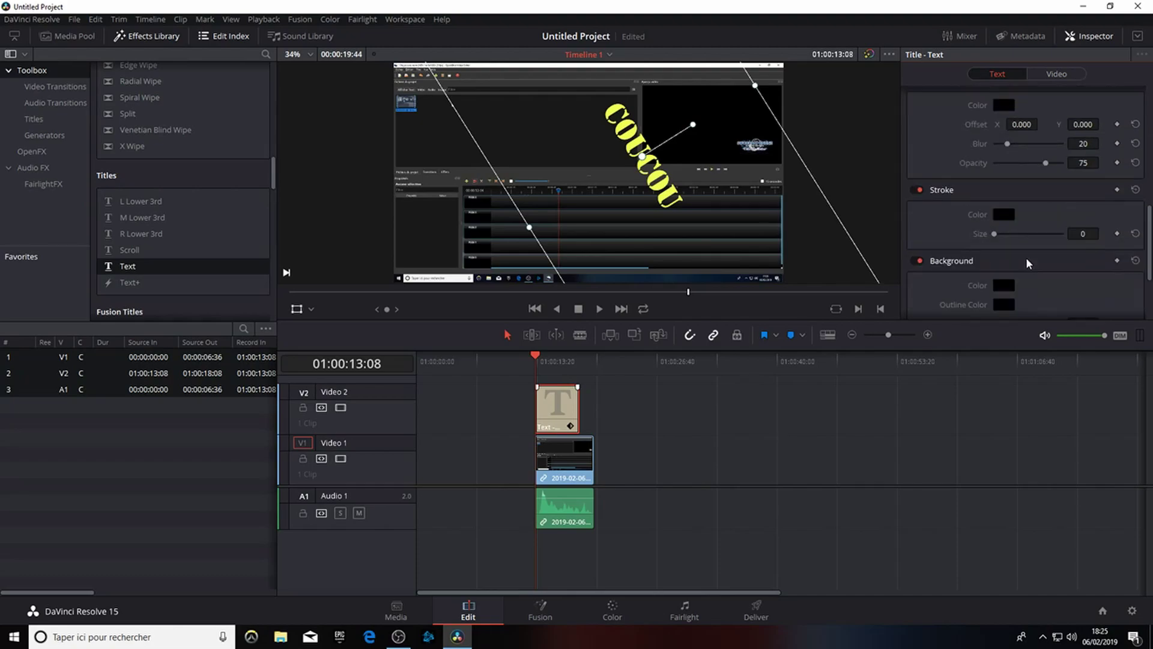
scroll(1032, 247, "up", 10)
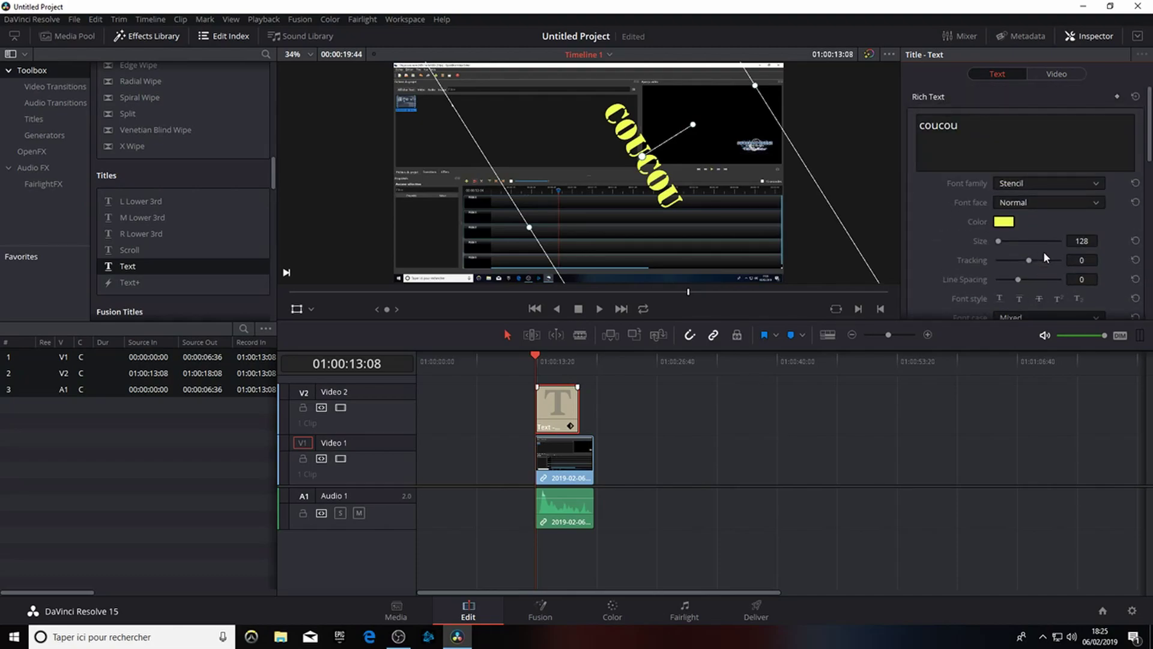